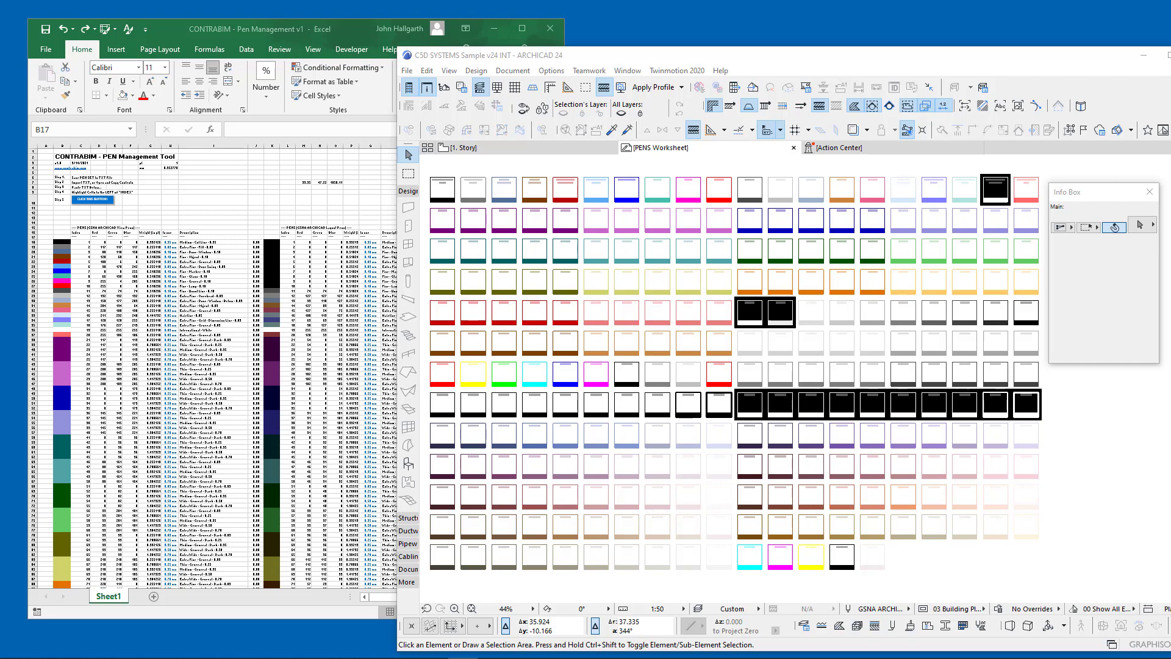
- Preview the pen worksheet with the 03 Architectural 100 and 04 Building plans 50 pen sets
drag(891, 55, 888, 66)
mouse_move(663, 339)
middle_down()
mouse_move(685, 327)
mouse_move(674, 332)
middle_up()
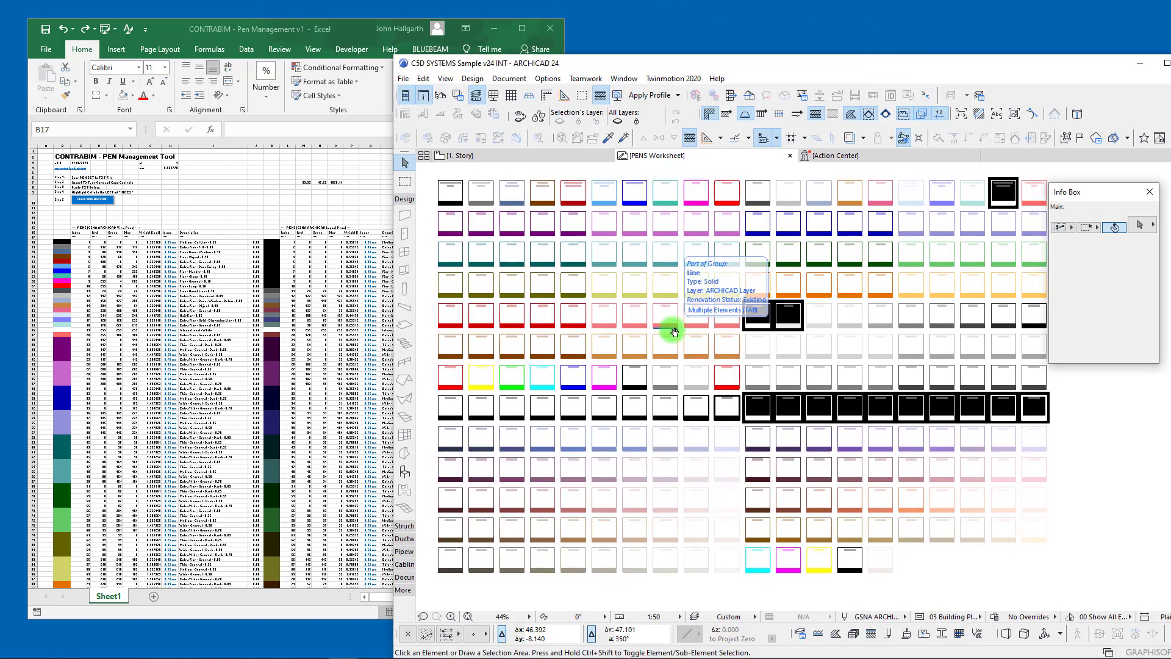
click(878, 616)
click(950, 601)
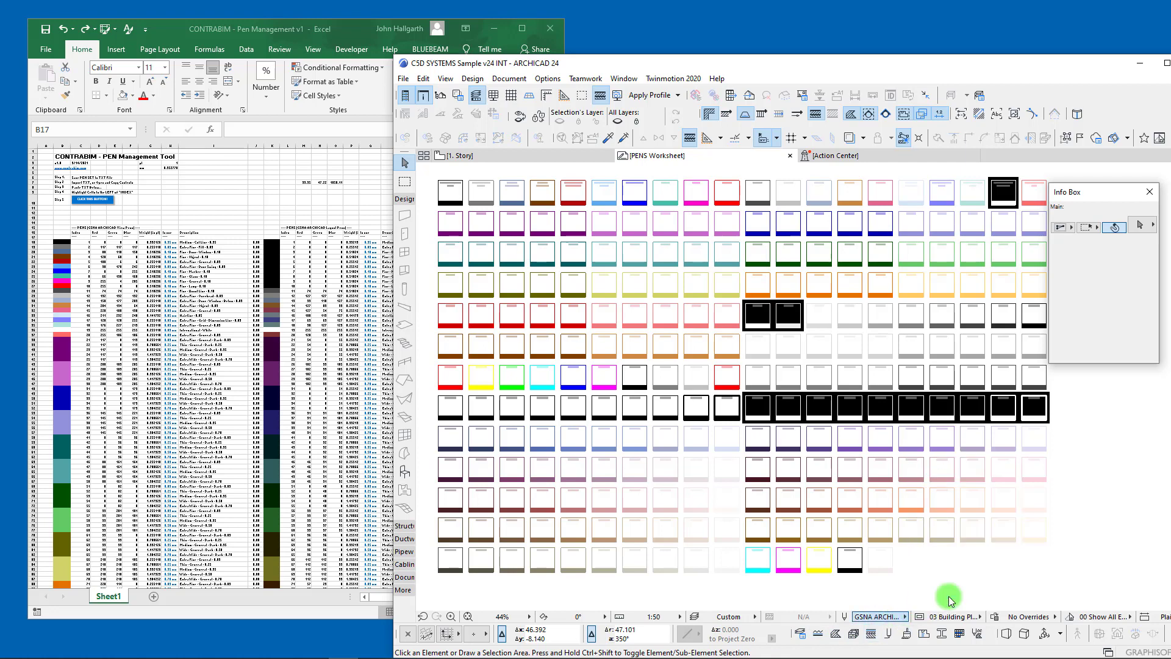
click(878, 617)
click(967, 483)
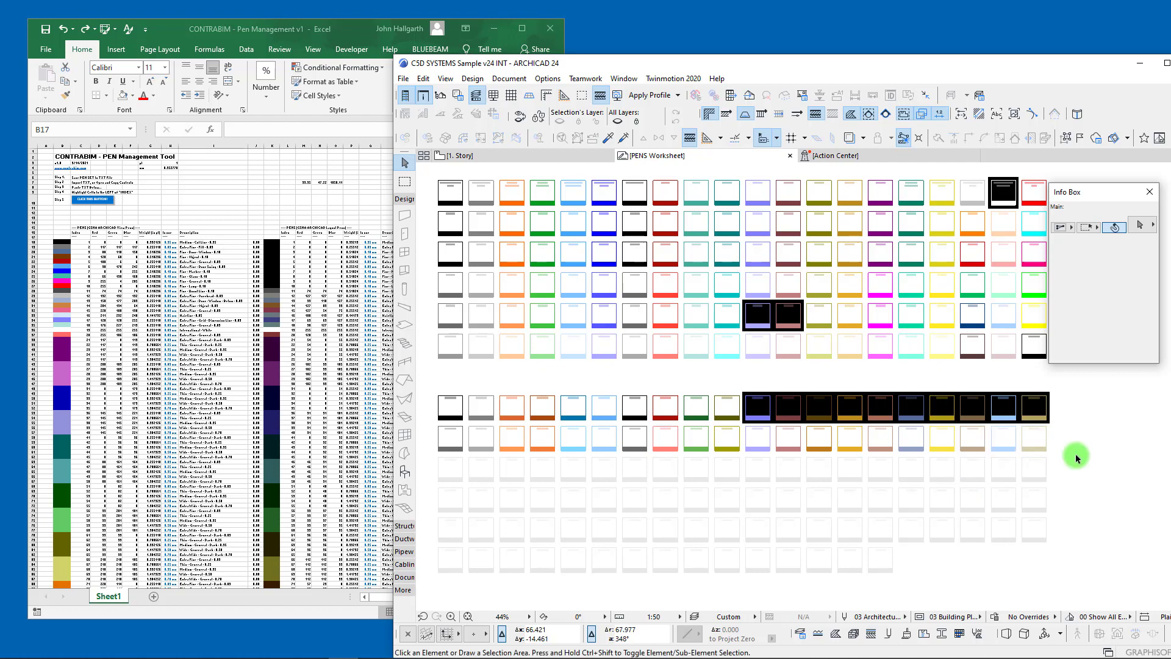
click(905, 621)
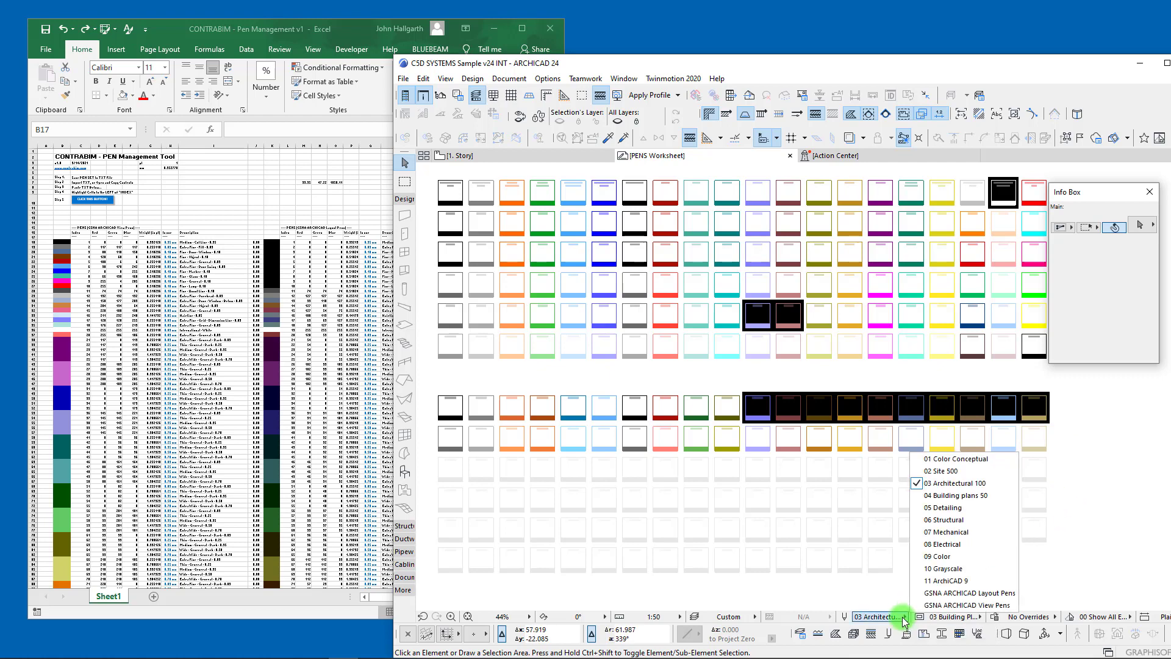
click(946, 495)
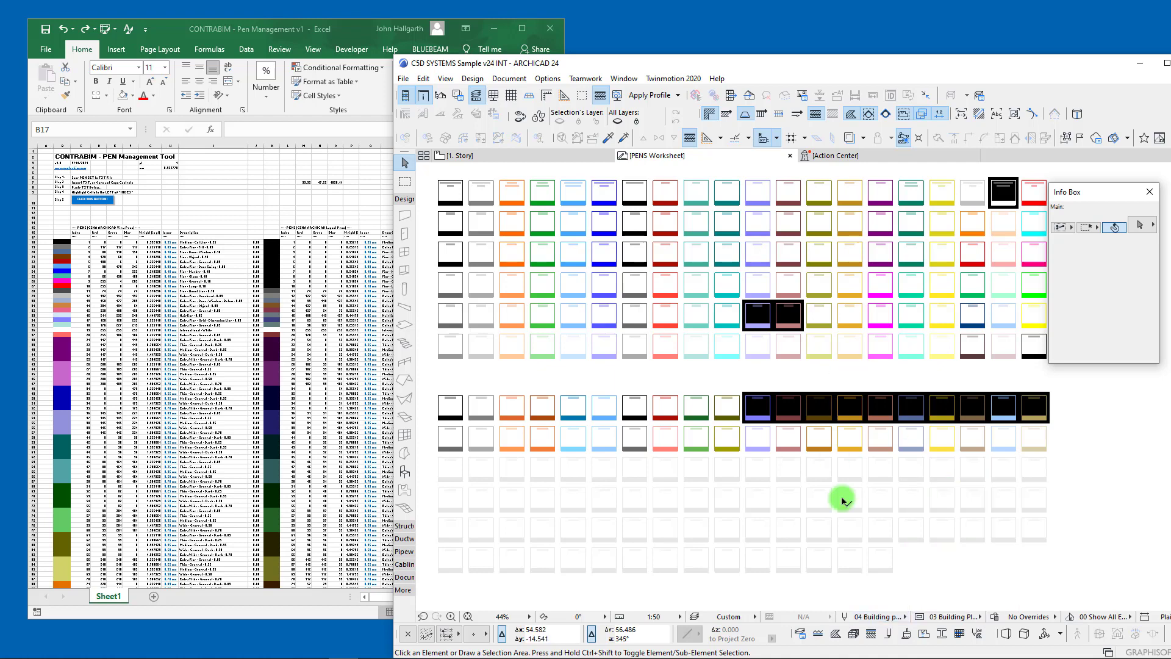
- Try the GSNA ARCHICAD View and Layout pen sets, settling on GSNA ARCHICAD View Pens
click(890, 617)
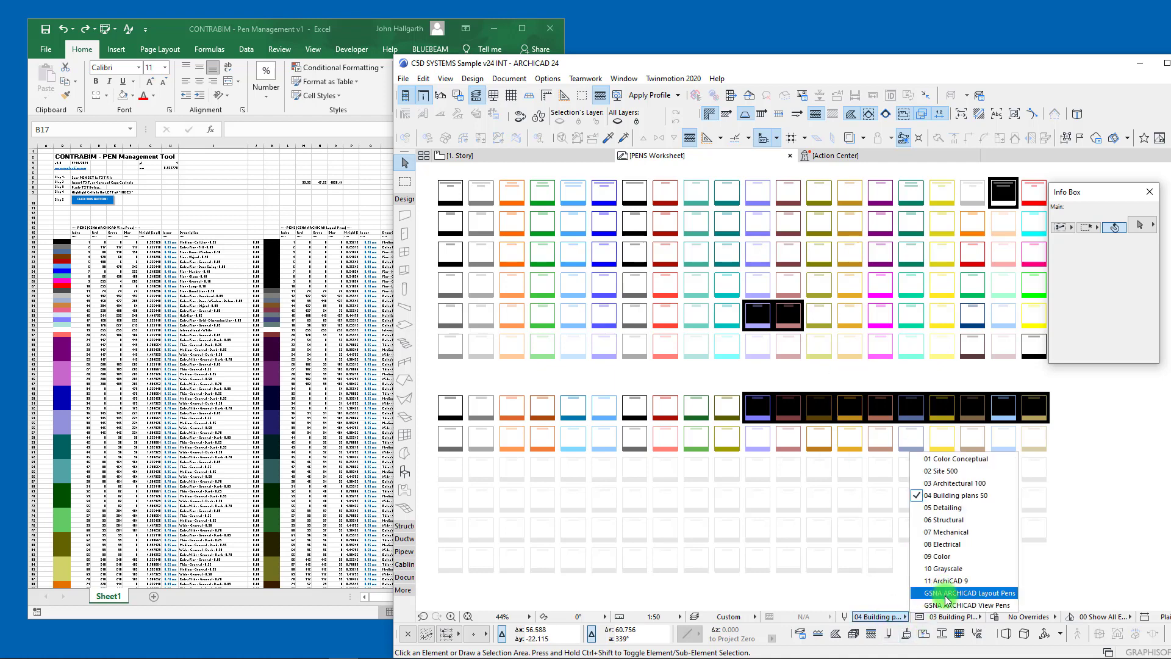
click(949, 595)
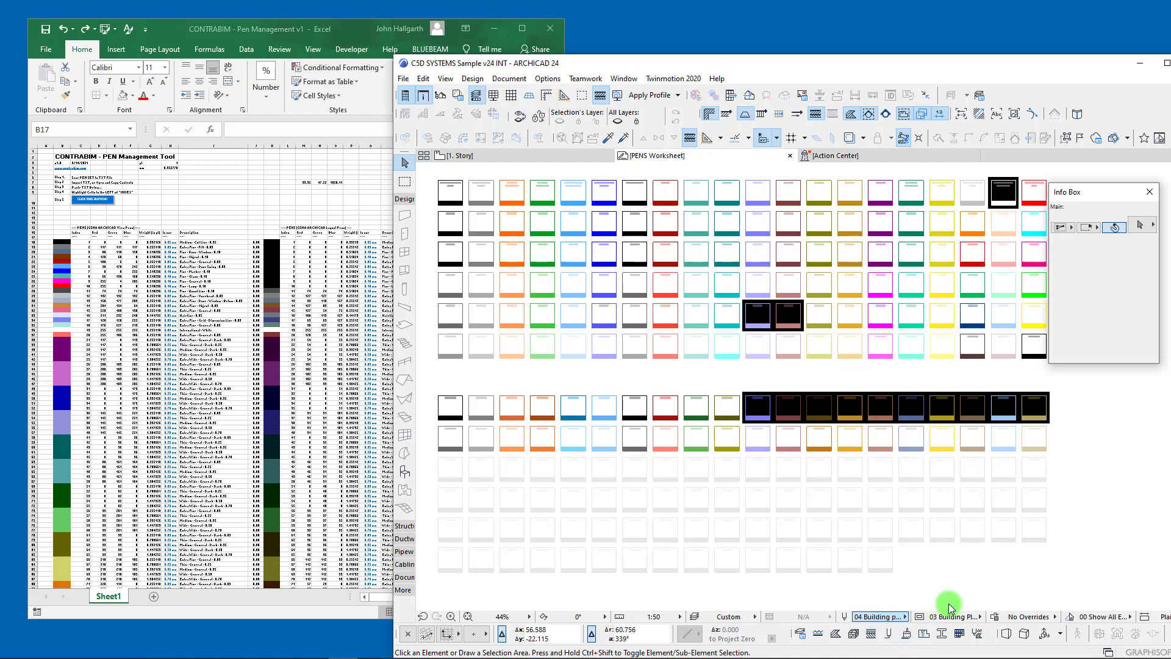
click(892, 618)
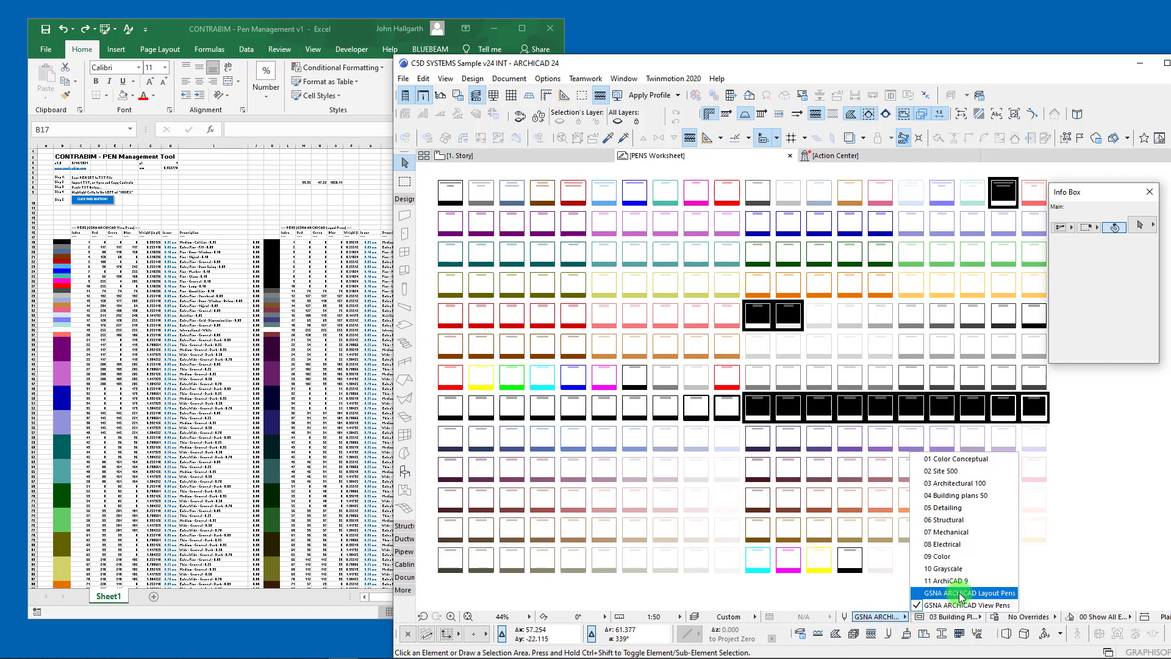
click(961, 595)
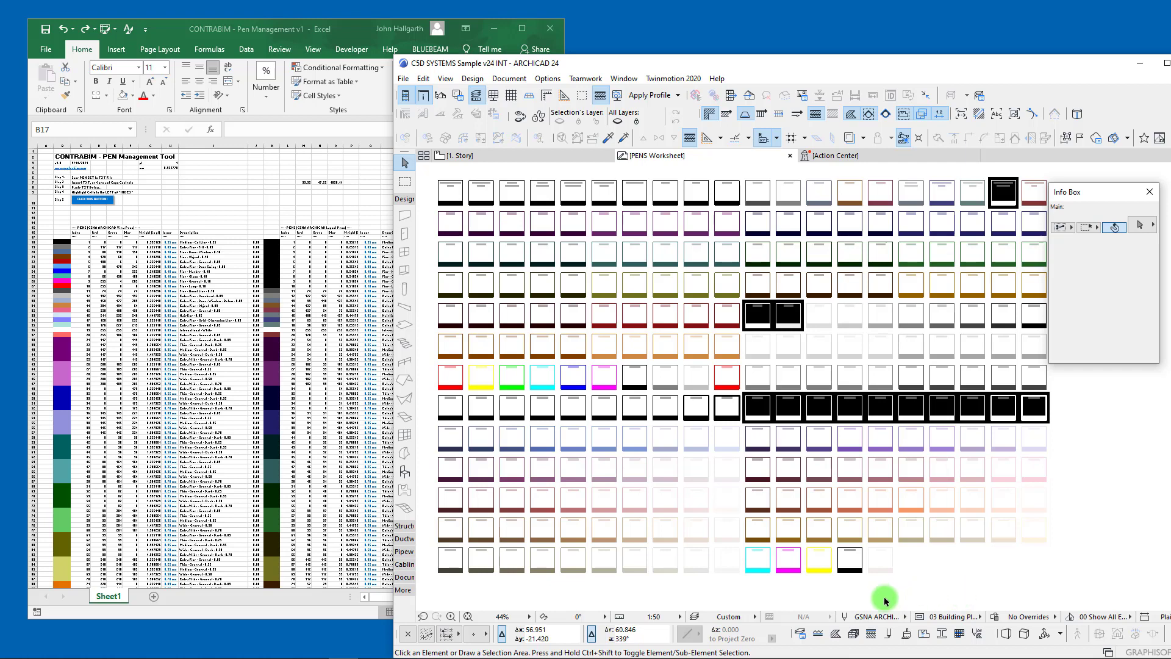
click(878, 616)
click(949, 606)
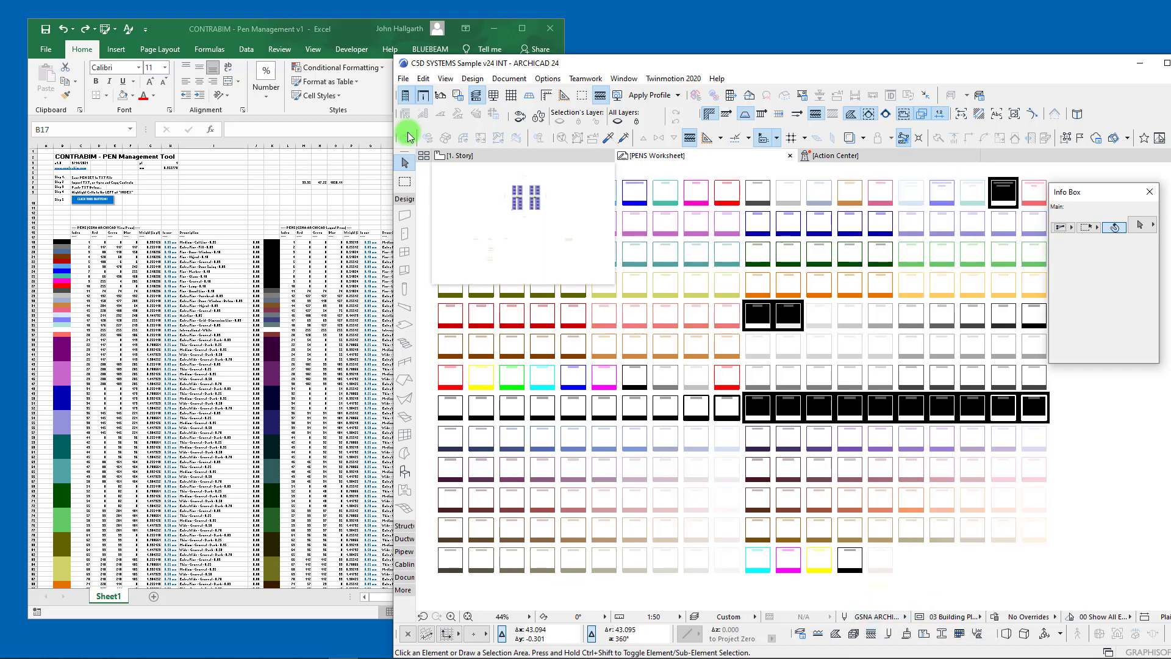
- Bring the PEN 1 row into view and raise the drawing scale to 1:100, then 1:200
scroll(473, 243, up, 4)
scroll(590, 354, up, 3)
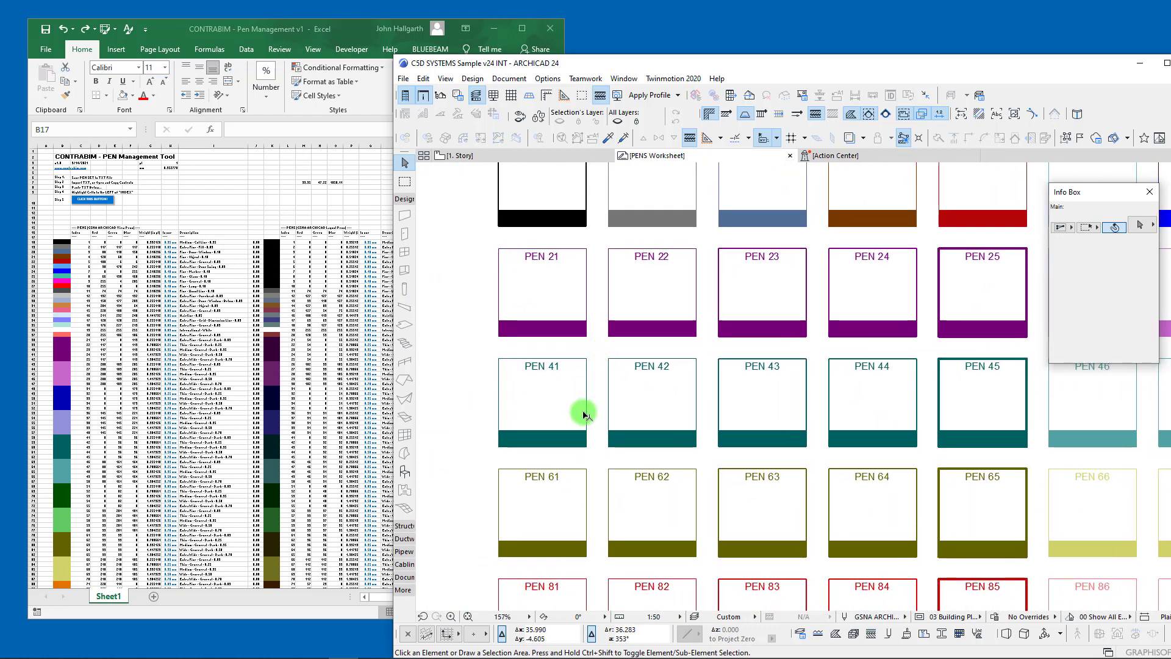
middle_drag(706, 360, 682, 403)
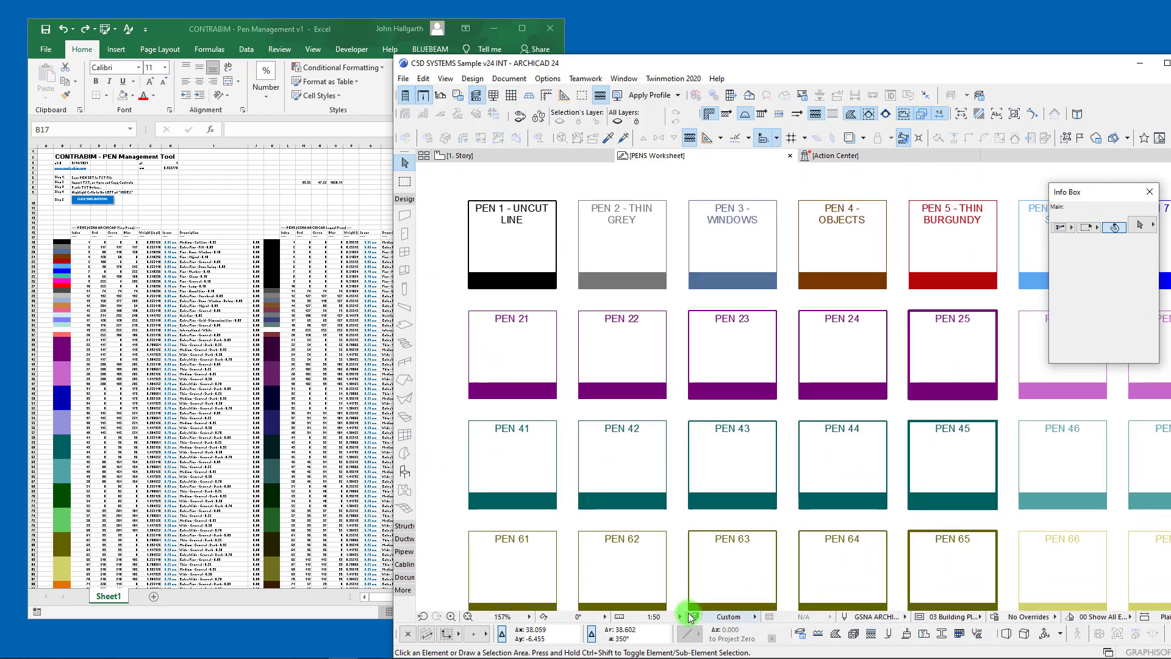
click(659, 616)
click(706, 543)
scroll(762, 476, up, 4)
middle_drag(775, 444, 740, 484)
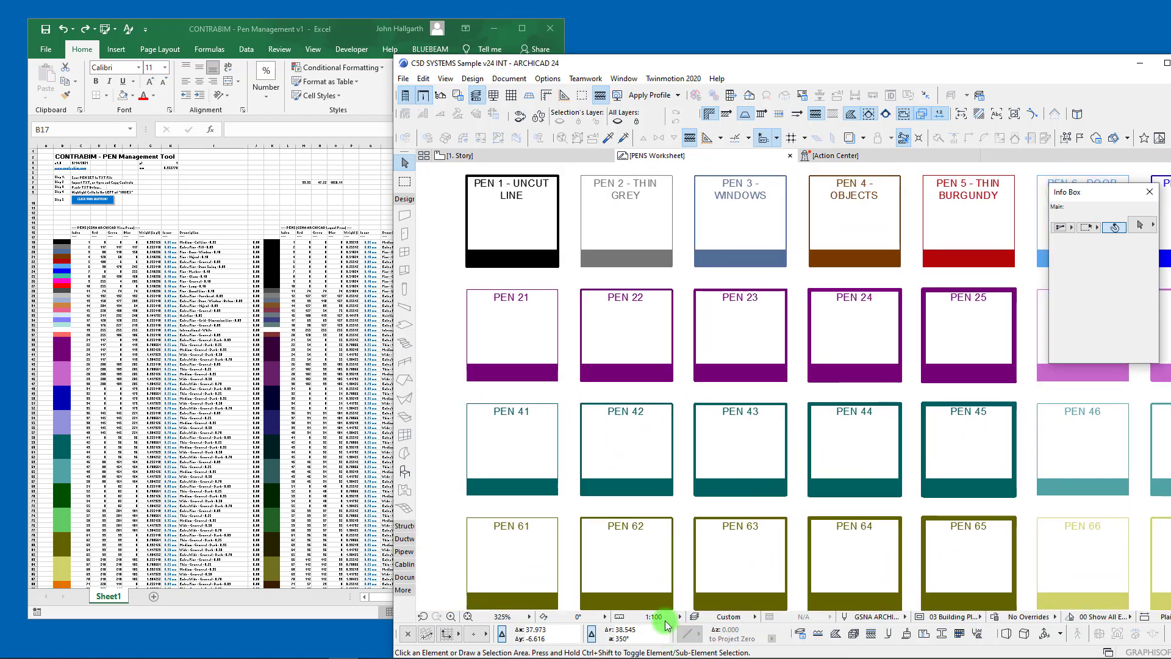
click(654, 617)
click(708, 556)
- Select PEN 21's box outline, then clear the selection
scroll(713, 458, up, 5)
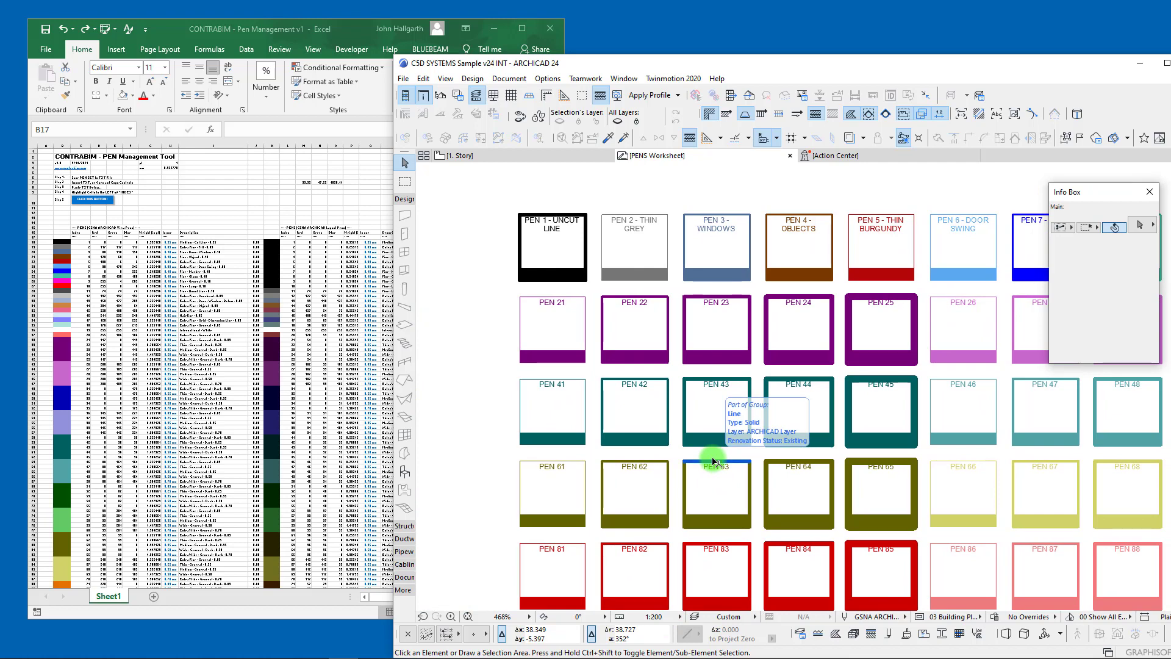
scroll(616, 320, up, 2)
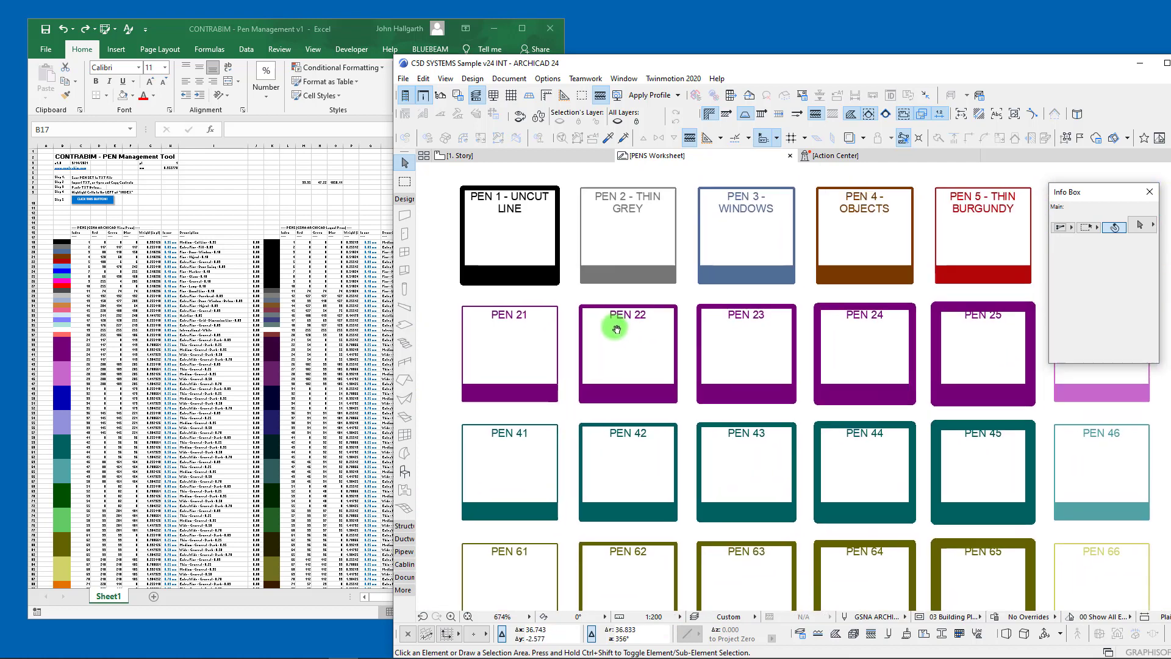
click(460, 359)
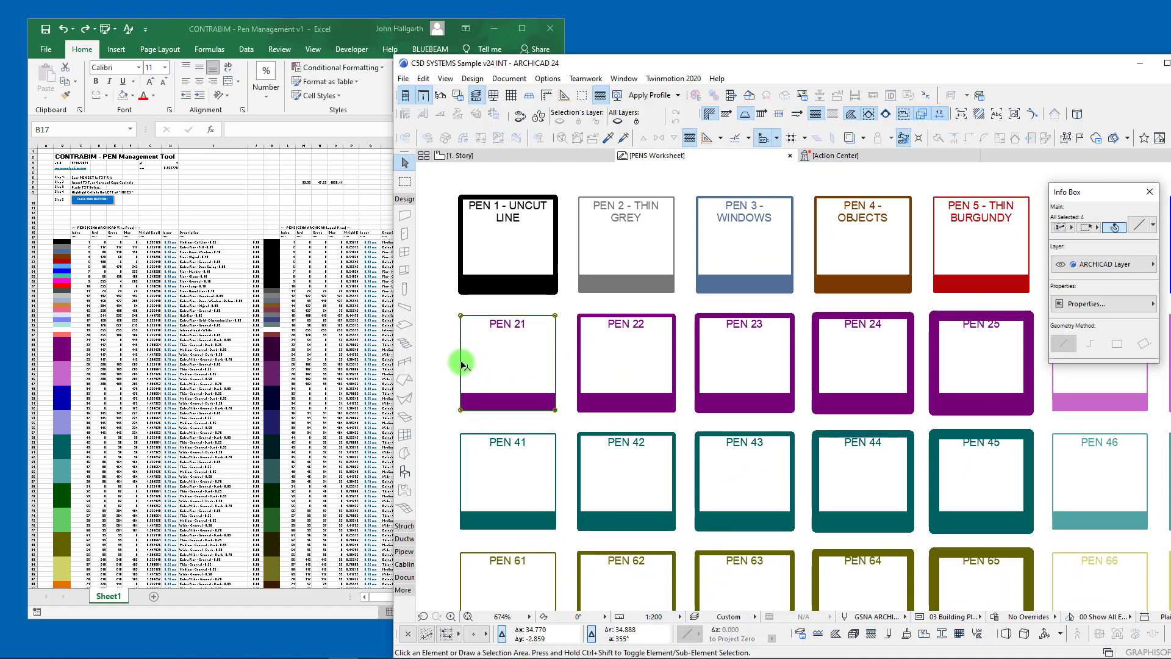
click(938, 355)
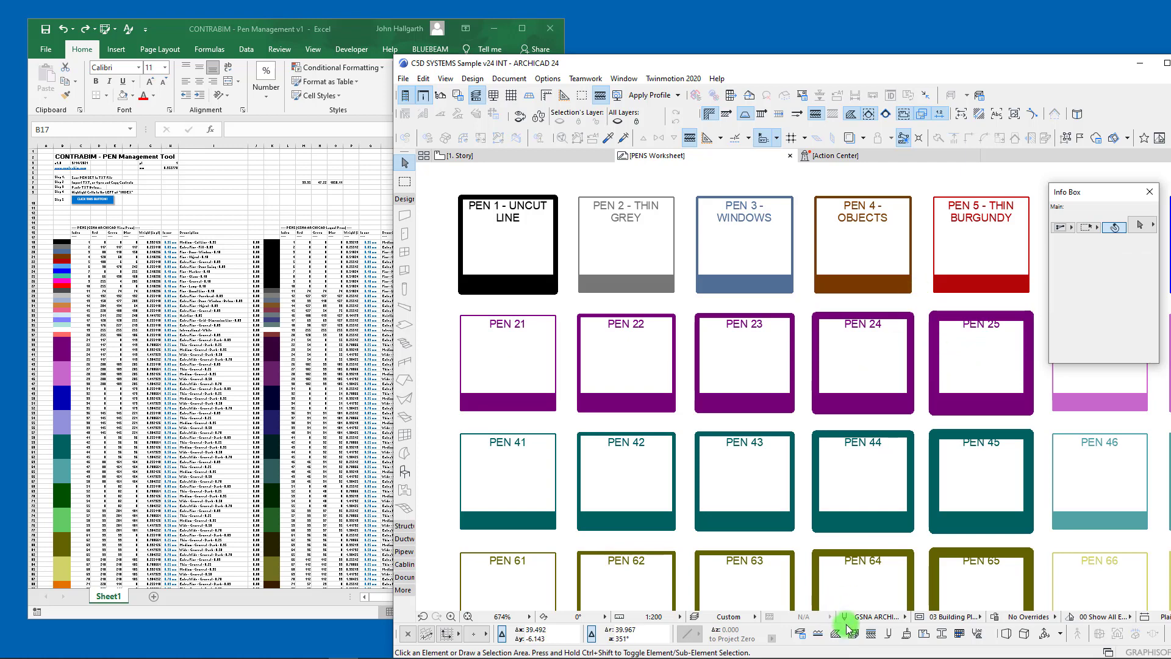
click(906, 634)
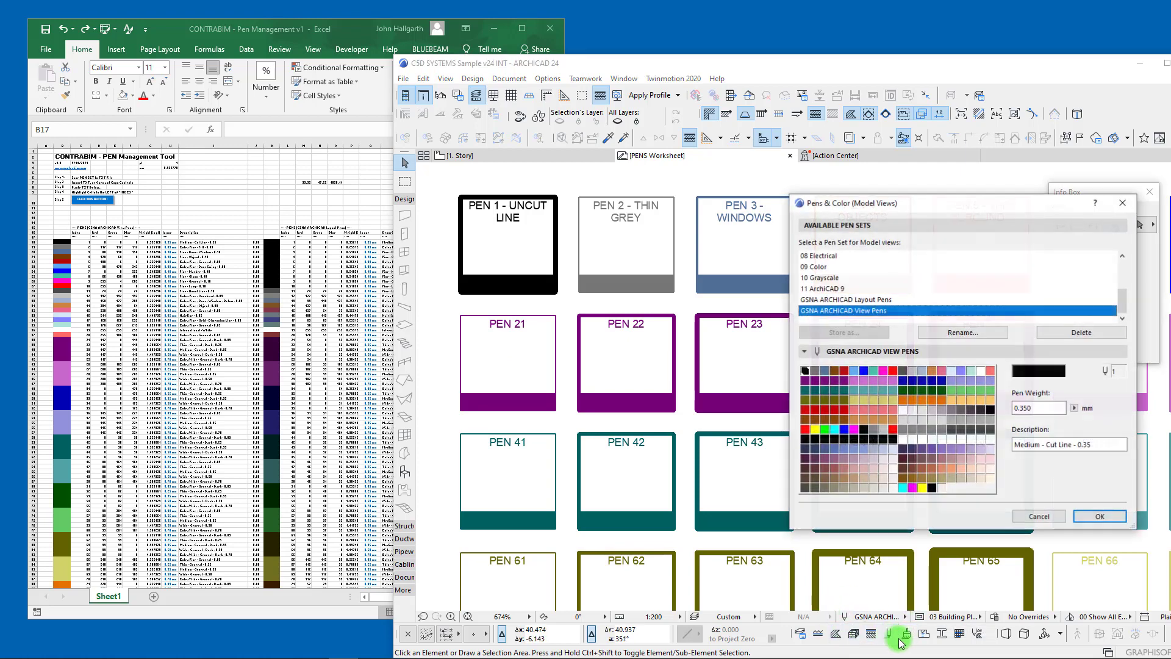
drag(903, 212, 678, 261)
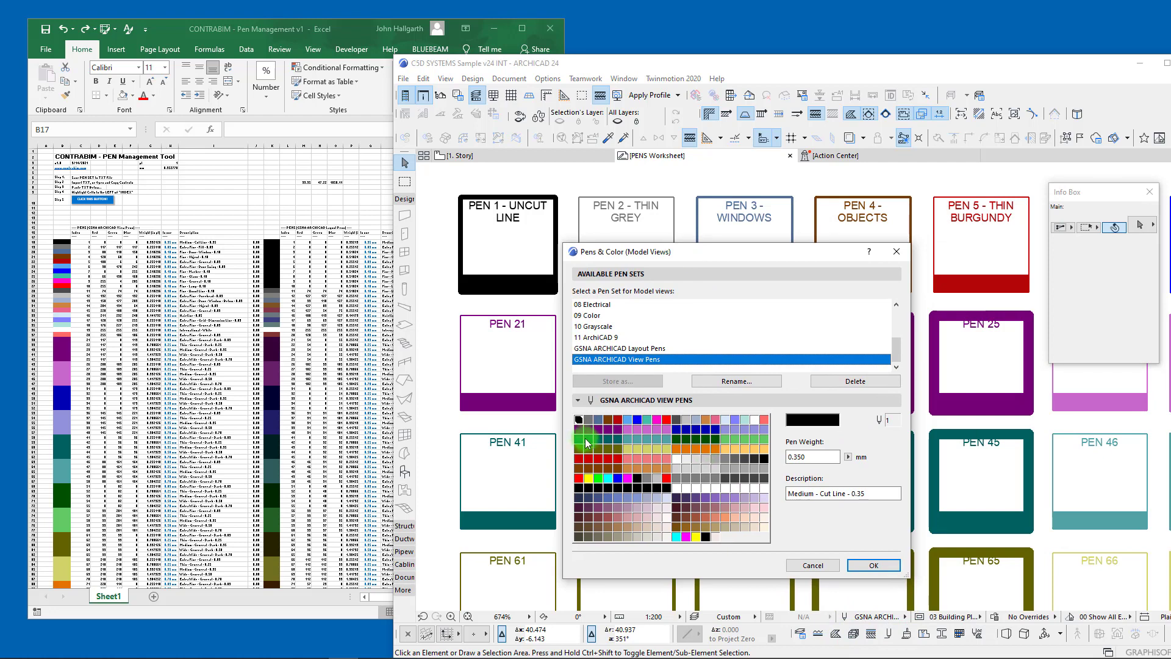
drag(579, 434, 608, 429)
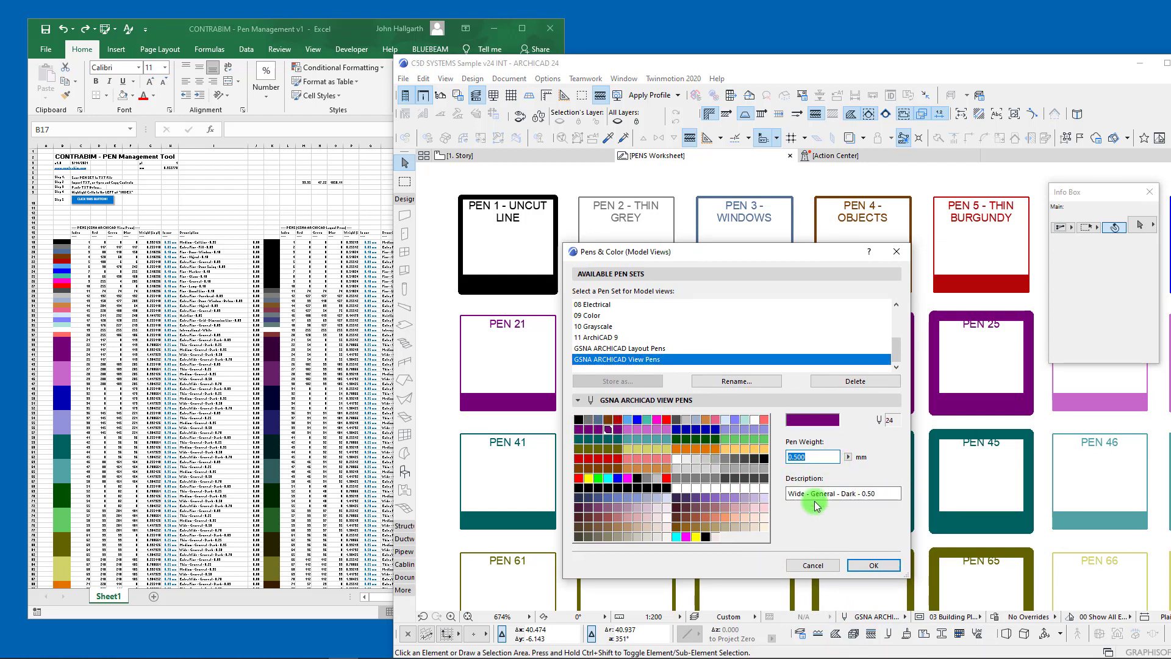
drag(789, 457, 856, 467)
click(849, 457)
drag(726, 250, 690, 230)
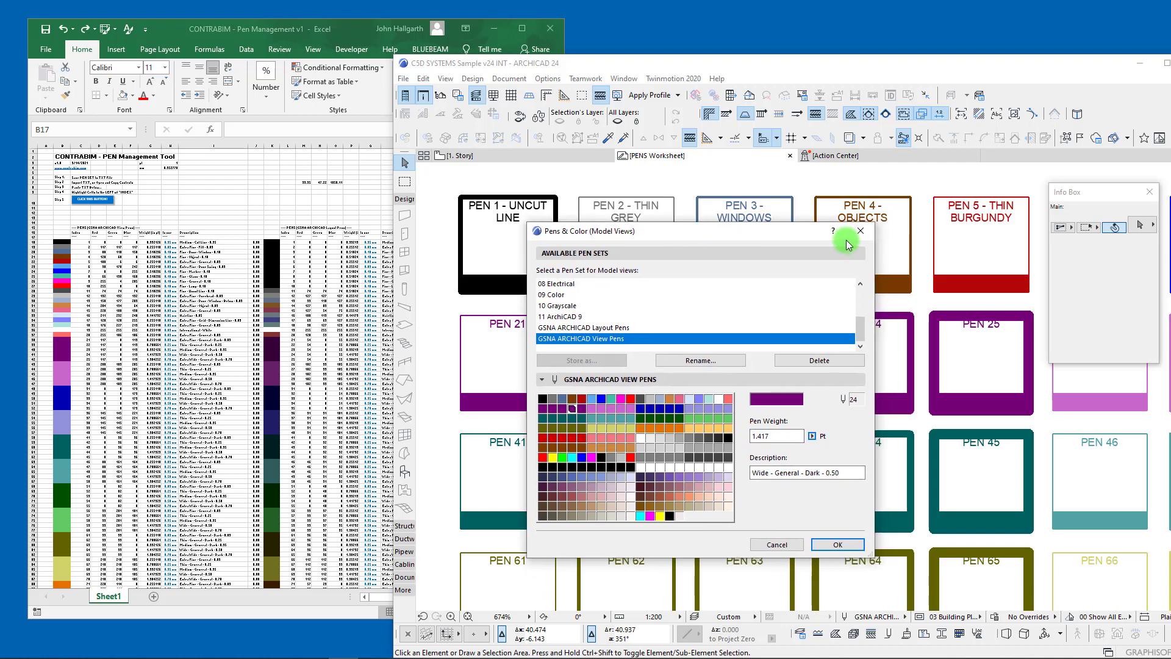
click(863, 235)
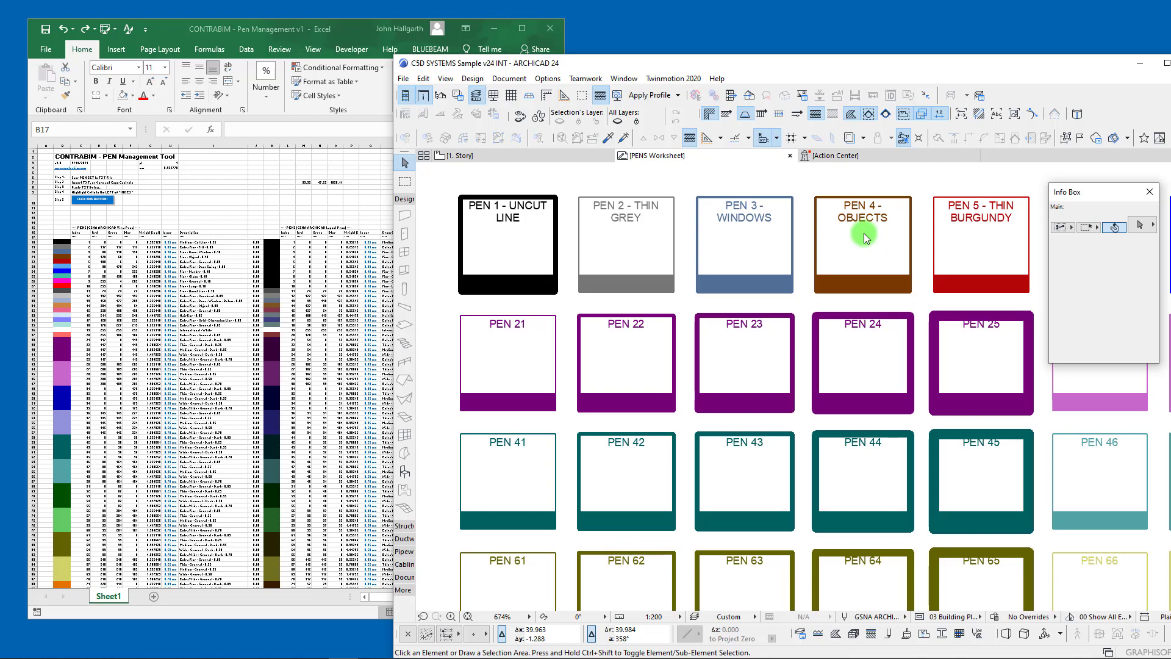
- Zoom and pan to frame the labelled pen tables from GRAPHISOFT DEFAULT PENS to PENS 171-180
scroll(745, 335, down, 10)
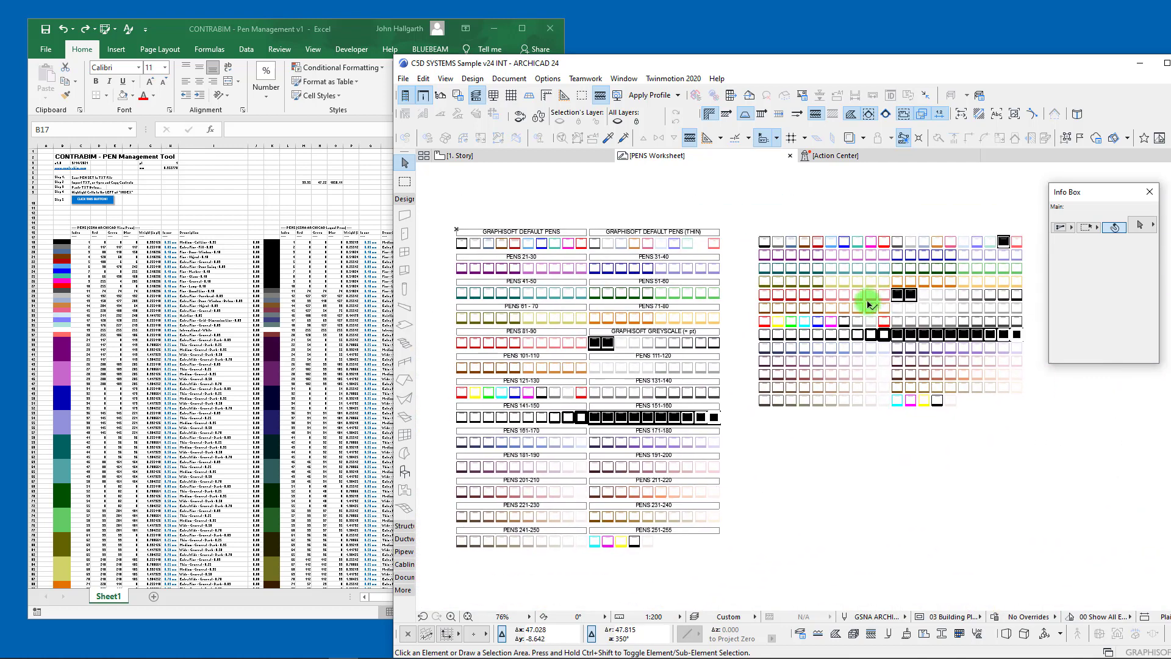
scroll(921, 288, up, 3)
scroll(758, 253, up, 1)
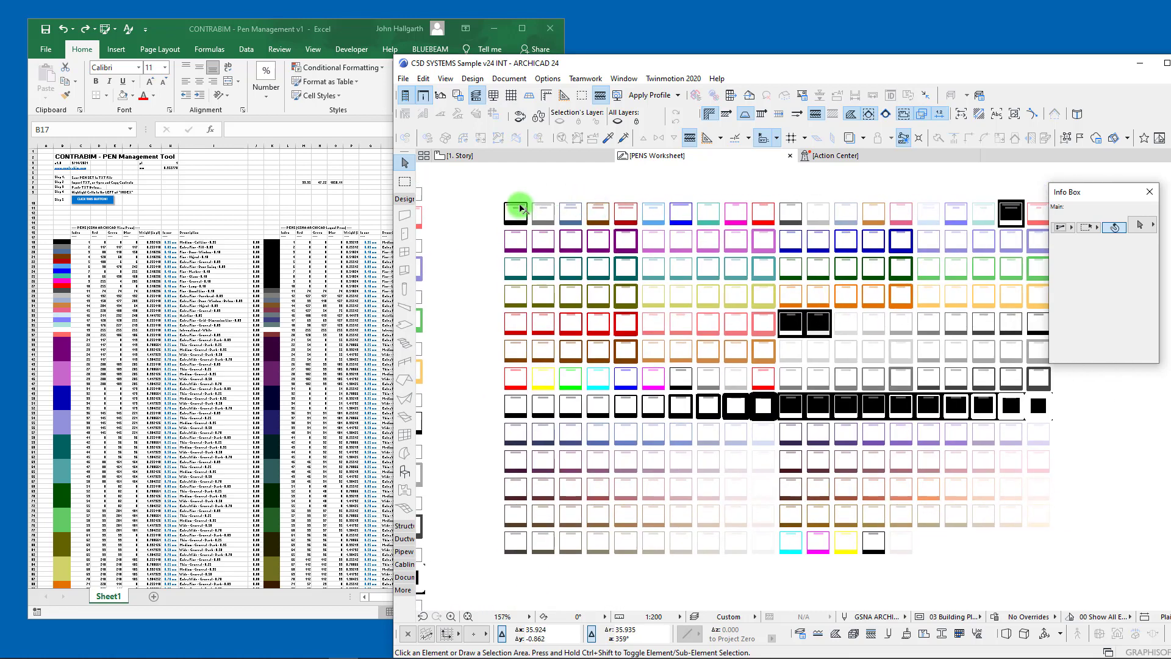
scroll(630, 319, down, 2)
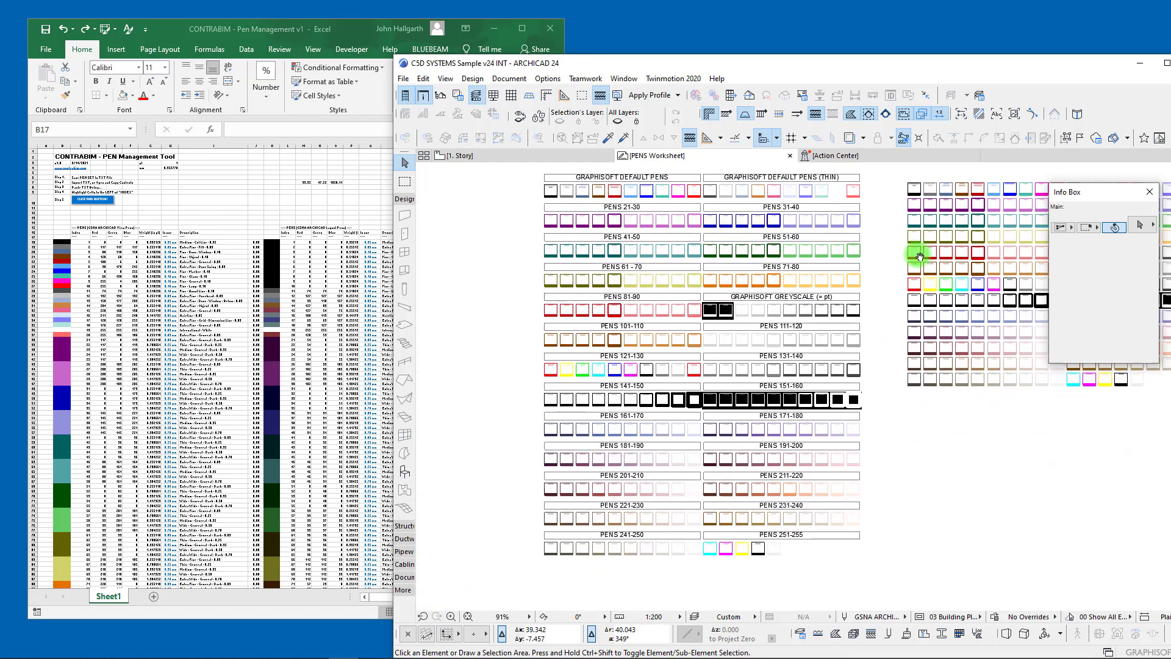
middle_drag(635, 230, 634, 247)
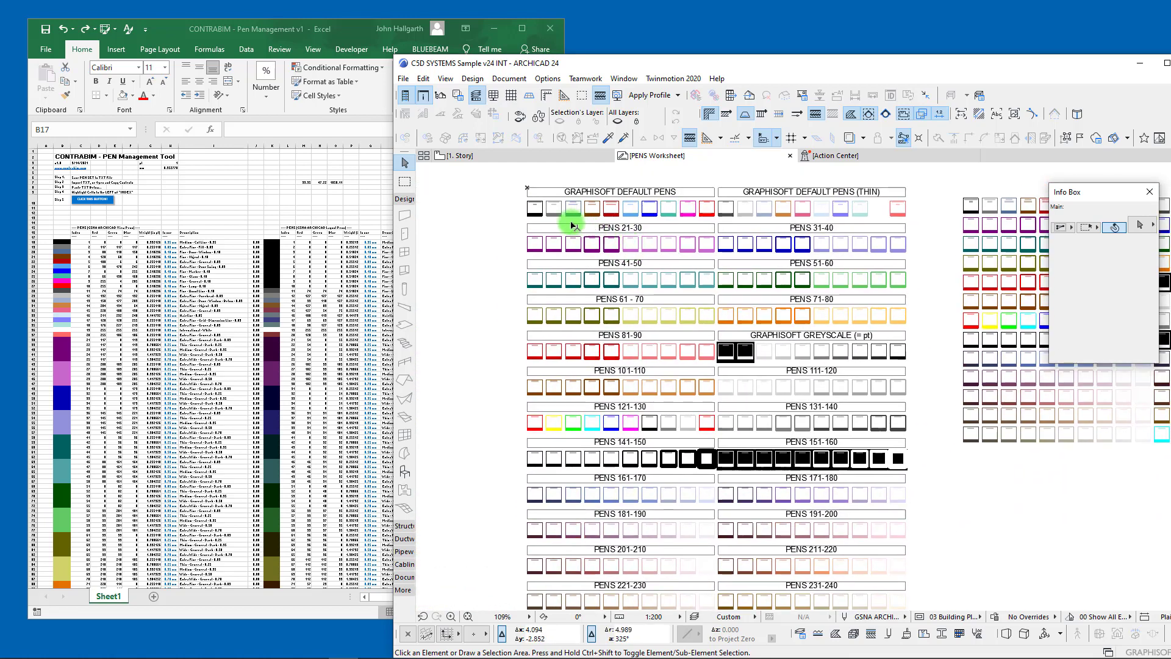
scroll(705, 253, up, 3)
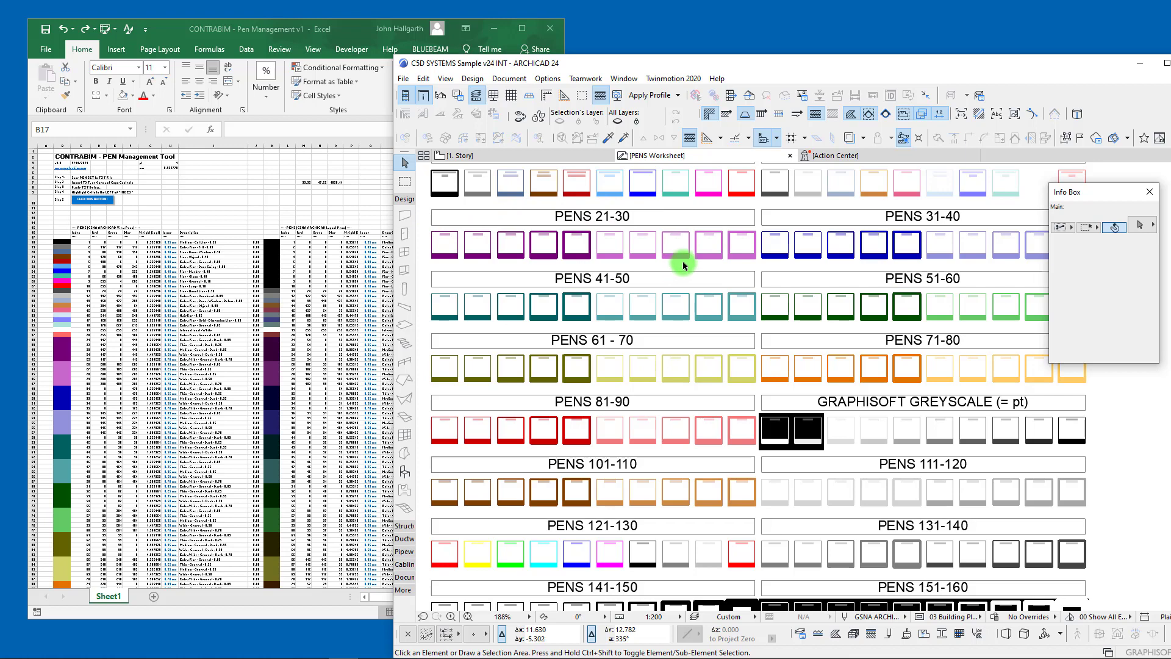
scroll(681, 264, down, 2)
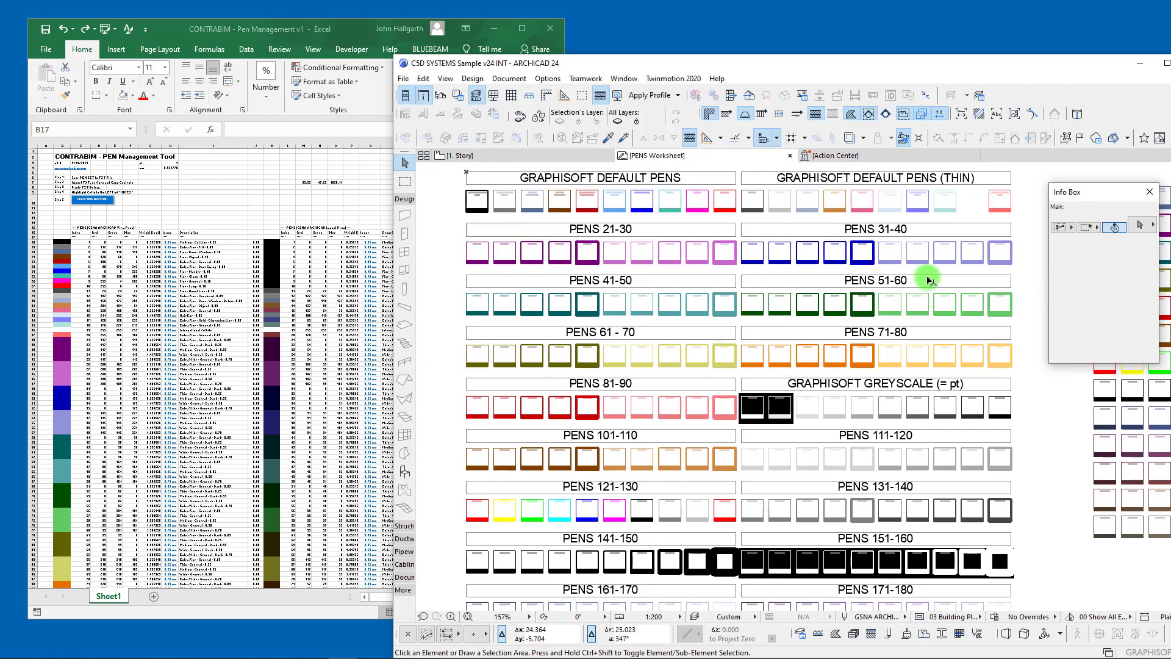
click(877, 617)
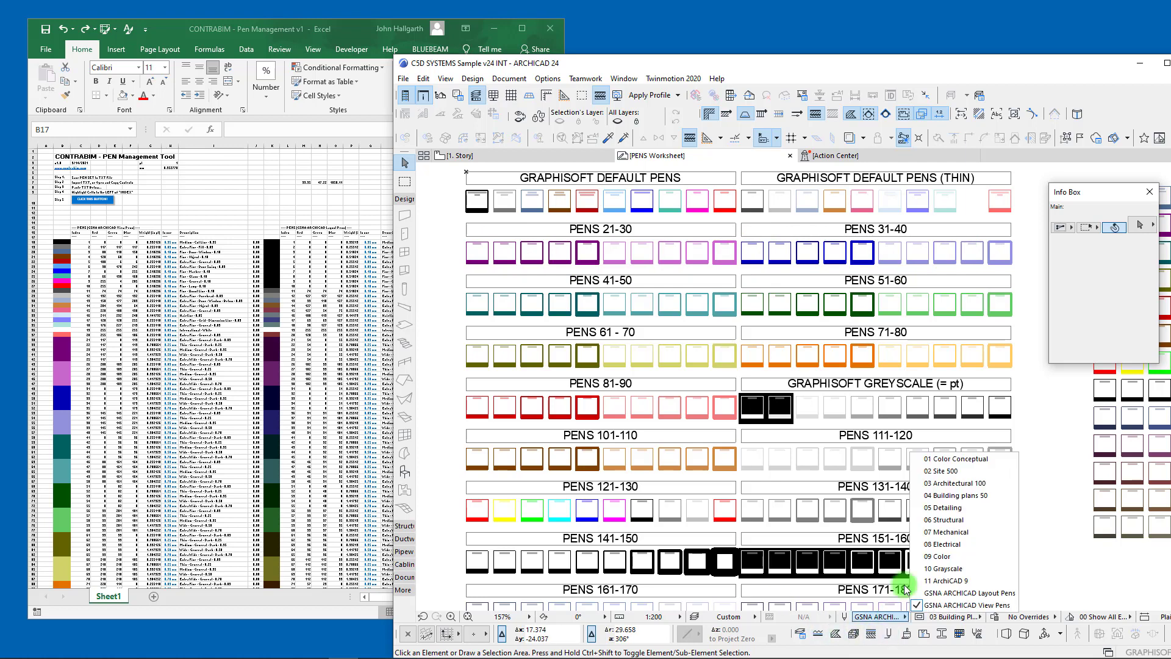
click(940, 489)
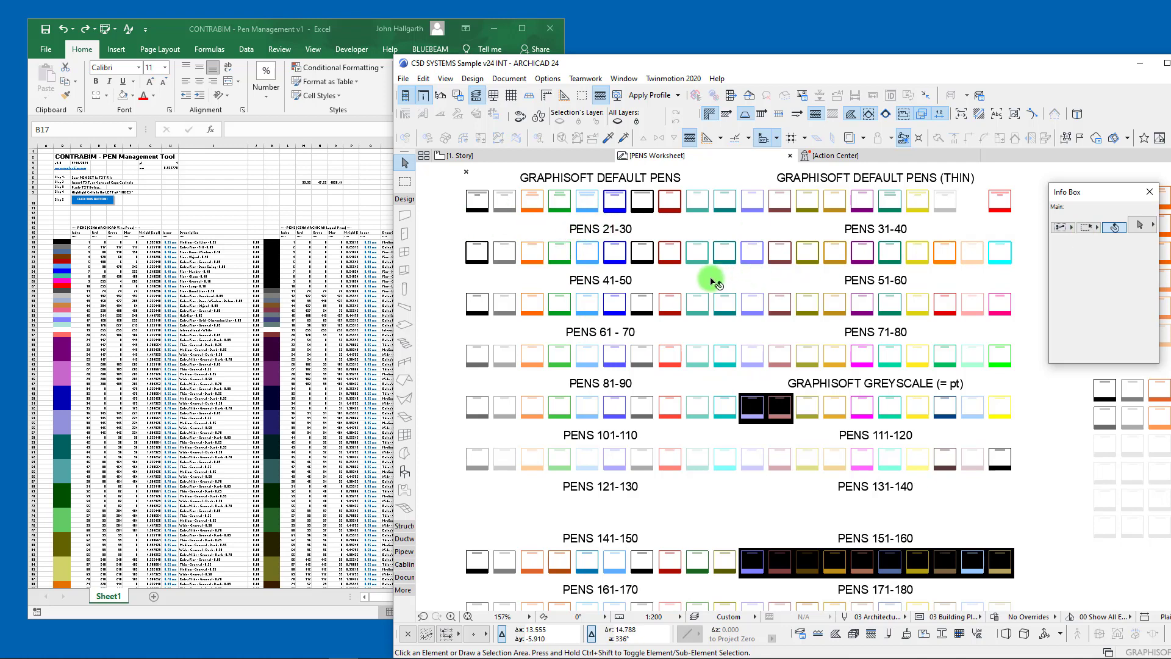
scroll(641, 317, down, 3)
scroll(641, 324, up, 3)
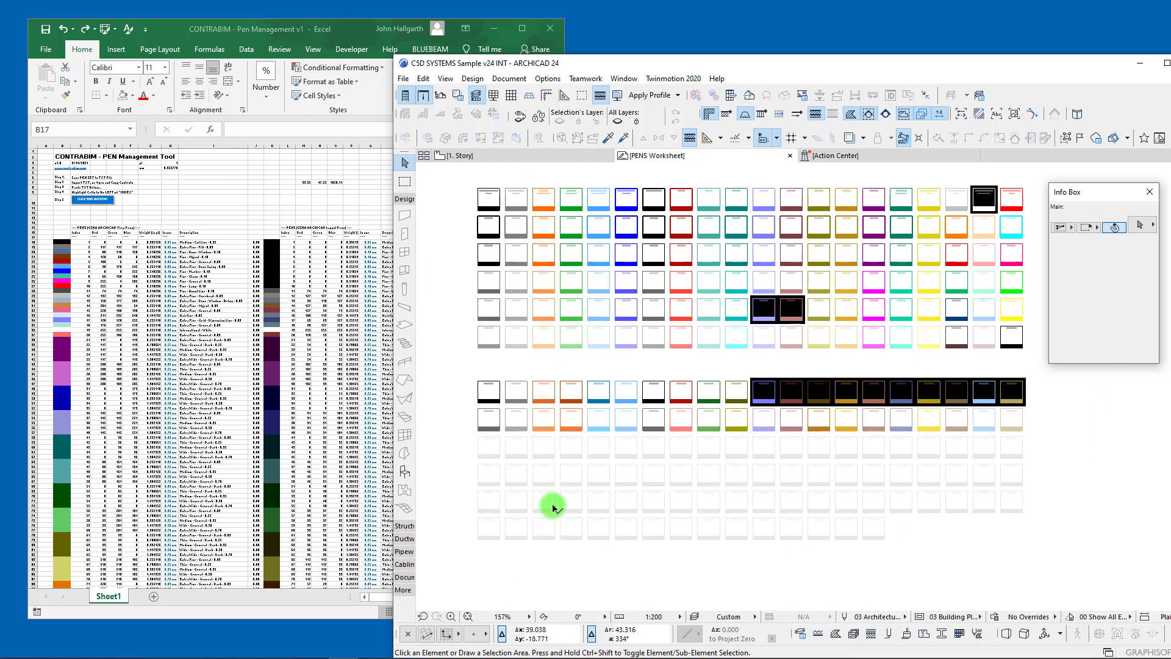
middle_drag(677, 403, 677, 419)
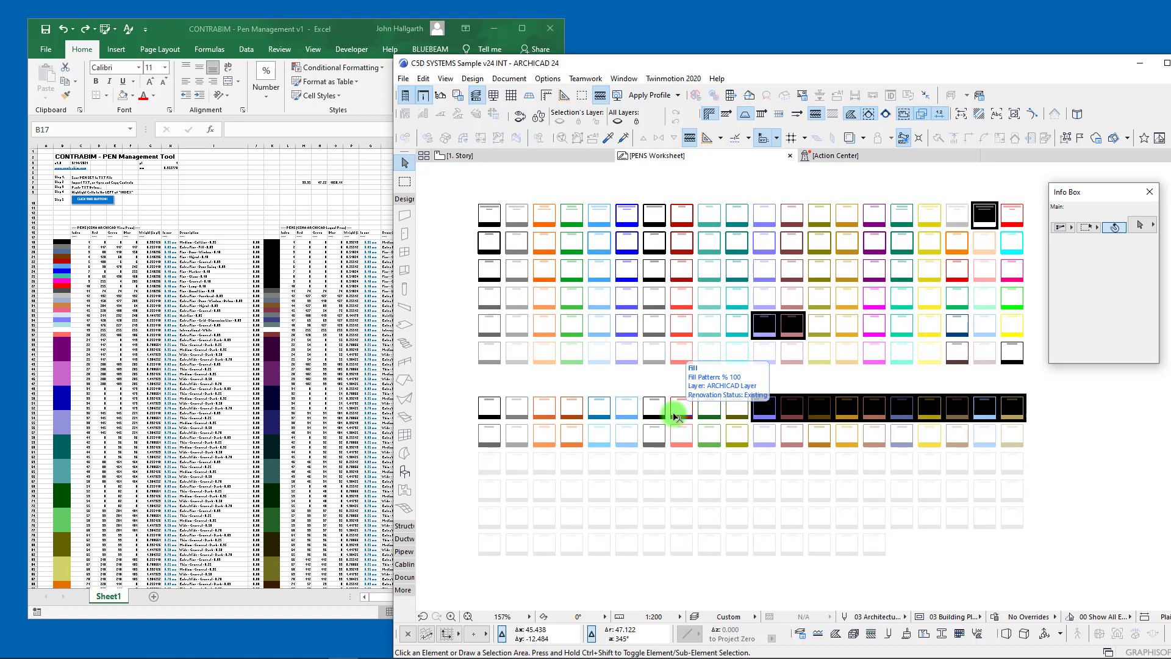
scroll(531, 248, up, 8)
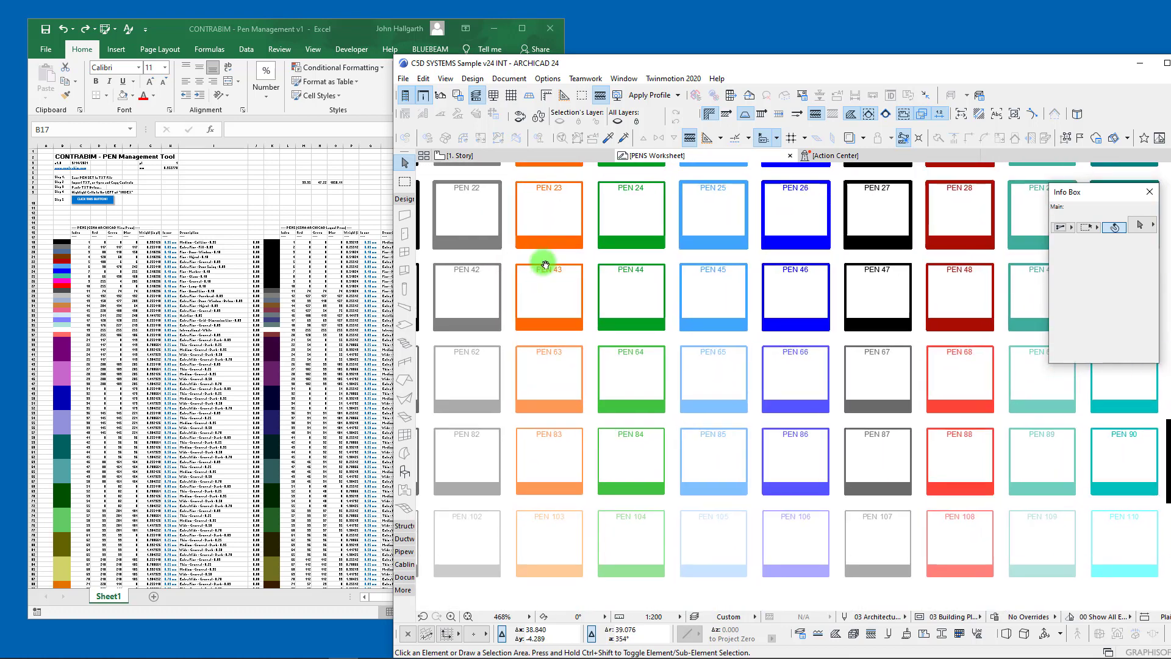
middle_drag(640, 298, 651, 260)
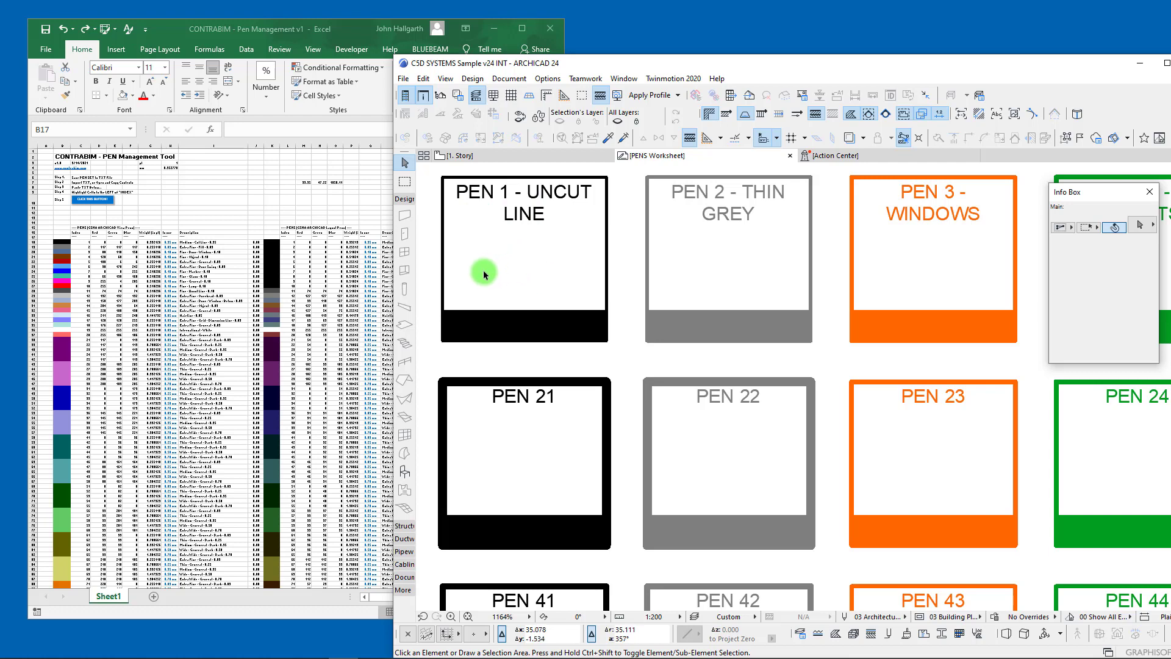
scroll(647, 269, down, 3)
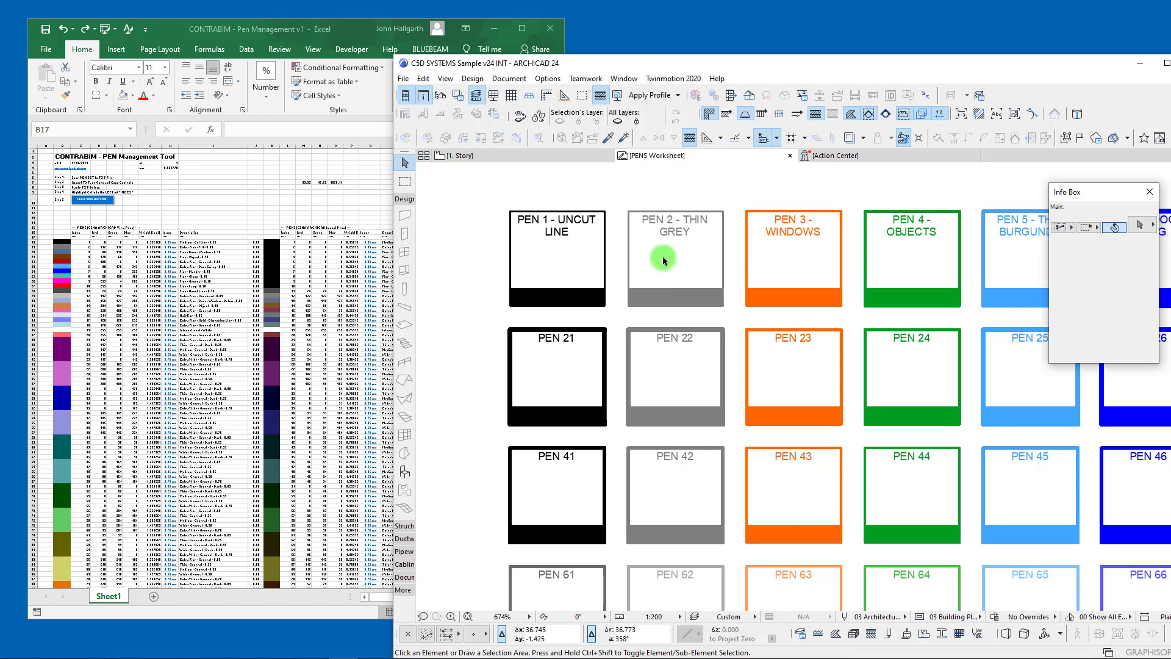
scroll(726, 281, down, 7)
scroll(741, 293, down, 1)
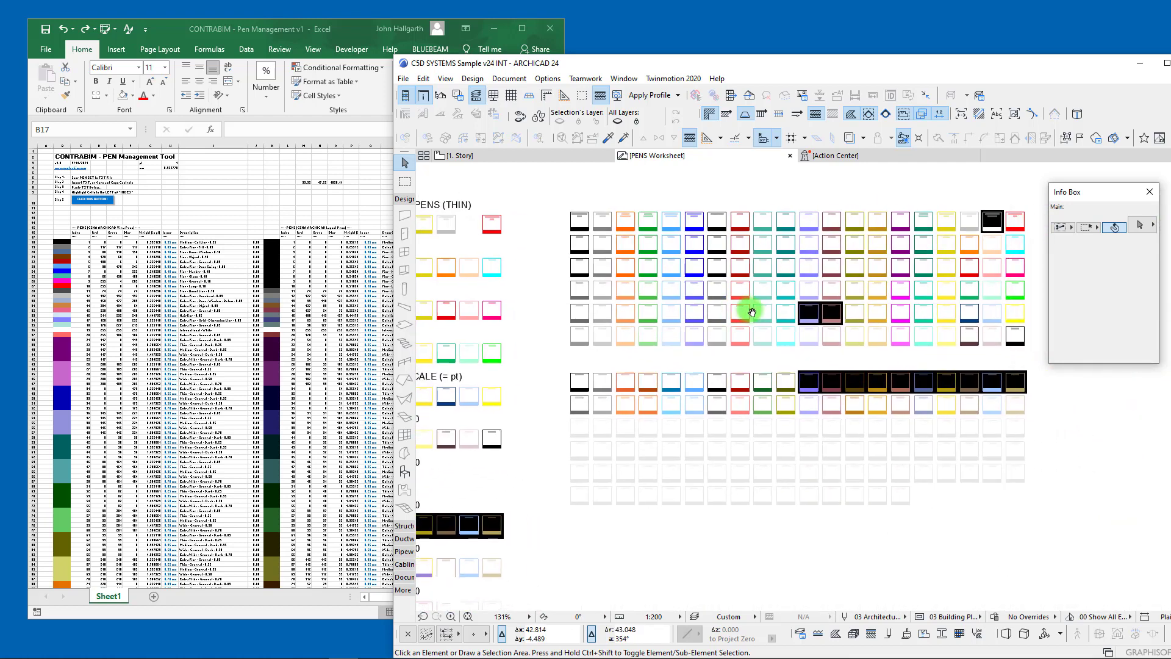
scroll(740, 308, down, 1)
scroll(742, 312, up, 1)
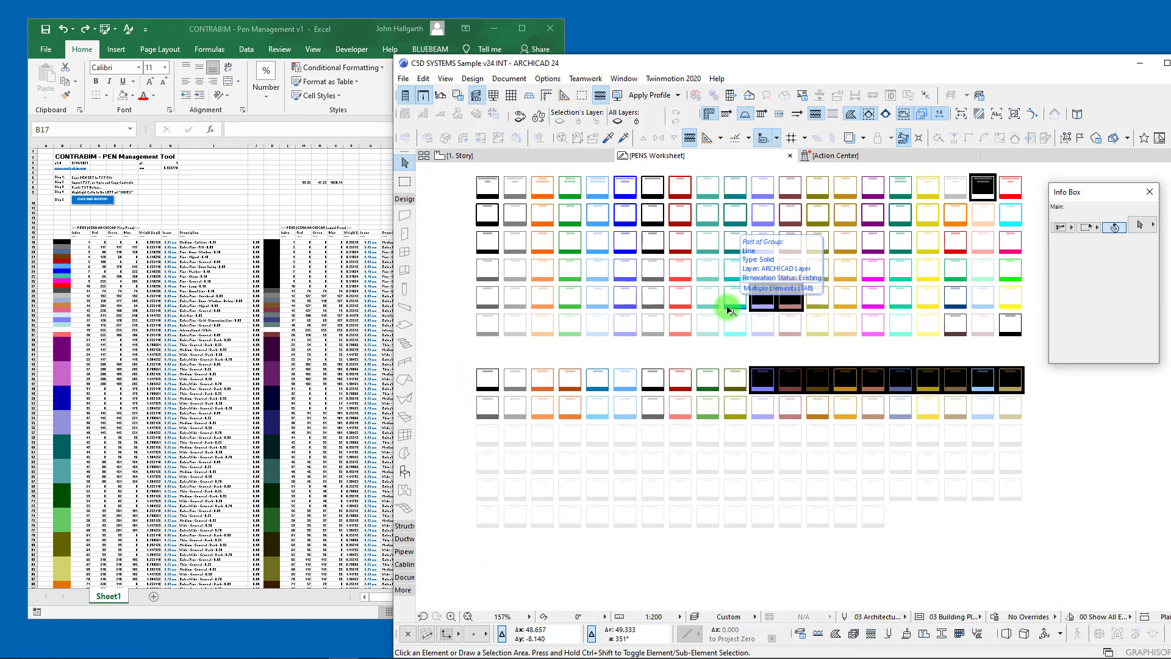
scroll(855, 324, down, 5)
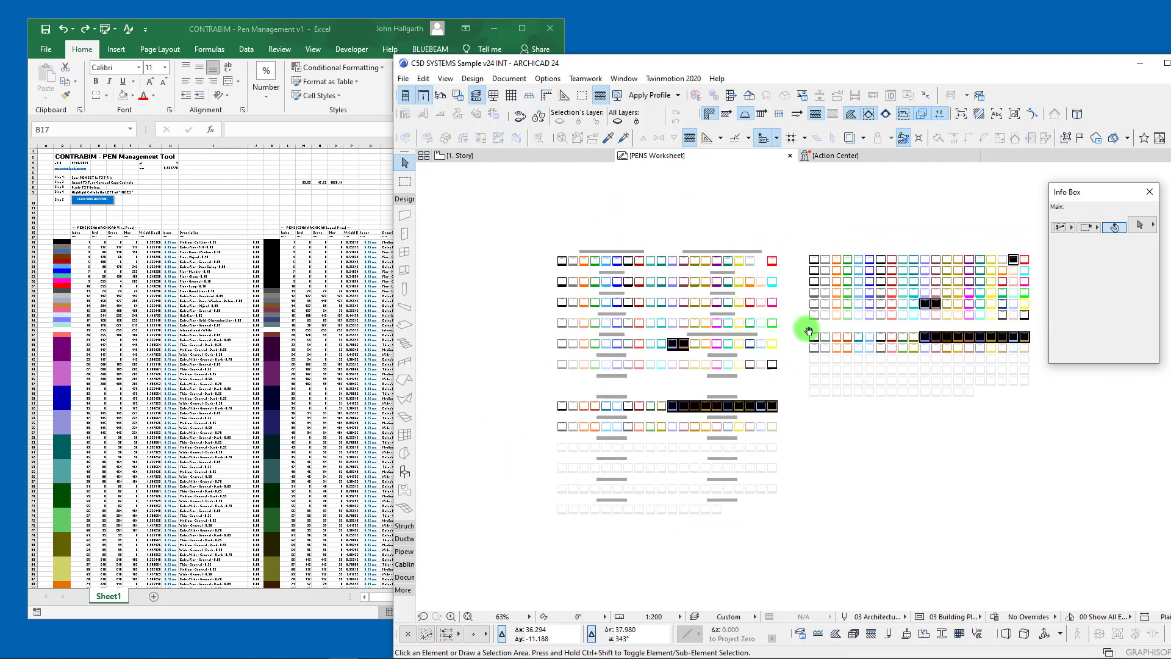
- Marquee-select every pen swatch element on the PENS Worksheet and delete them
drag(469, 209, 975, 560)
key(Delete)
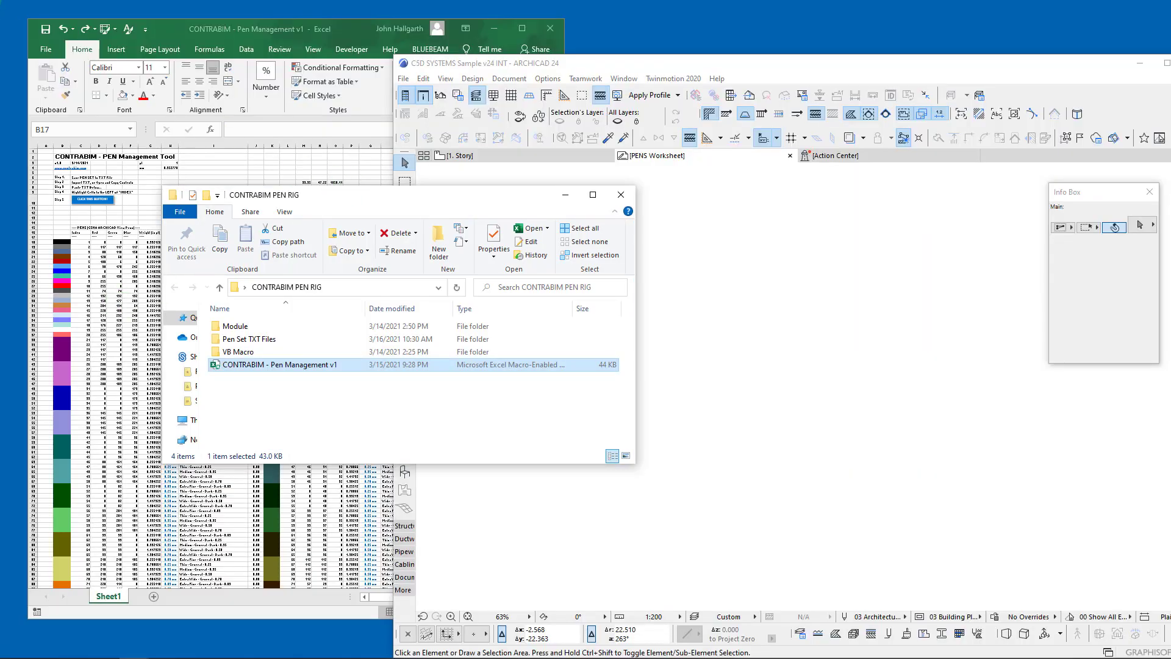
drag(403, 194, 332, 230)
- Browse the CONTRABIM PEN RIG folder and open Module to reach its two Pen Rig modules
click(158, 361)
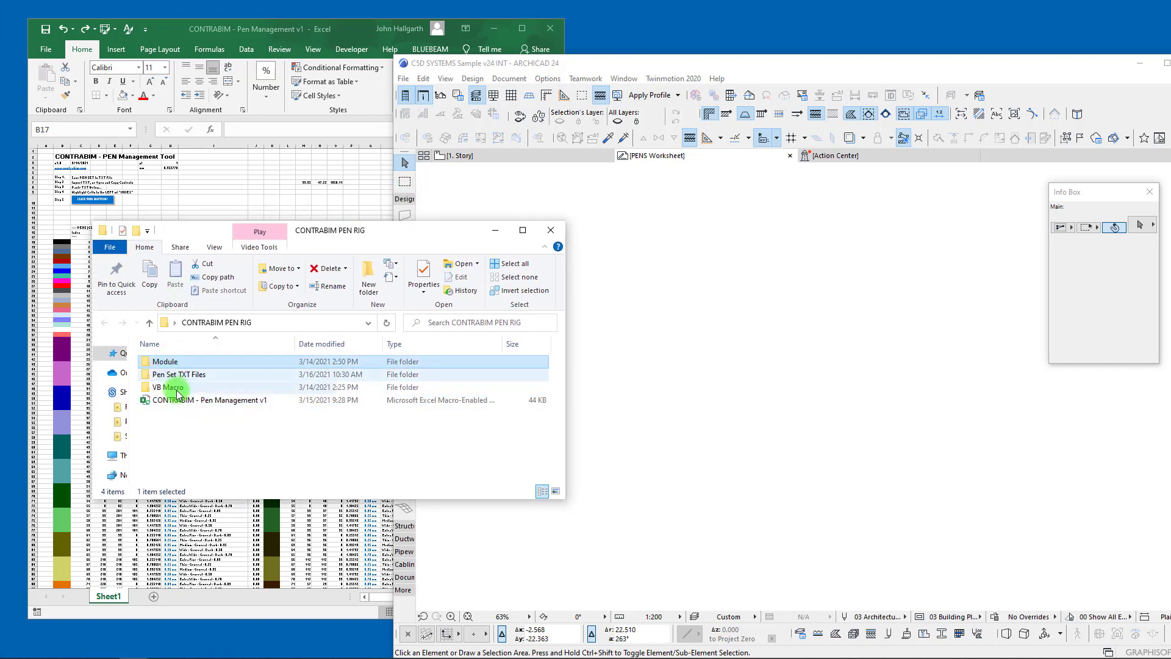
click(166, 377)
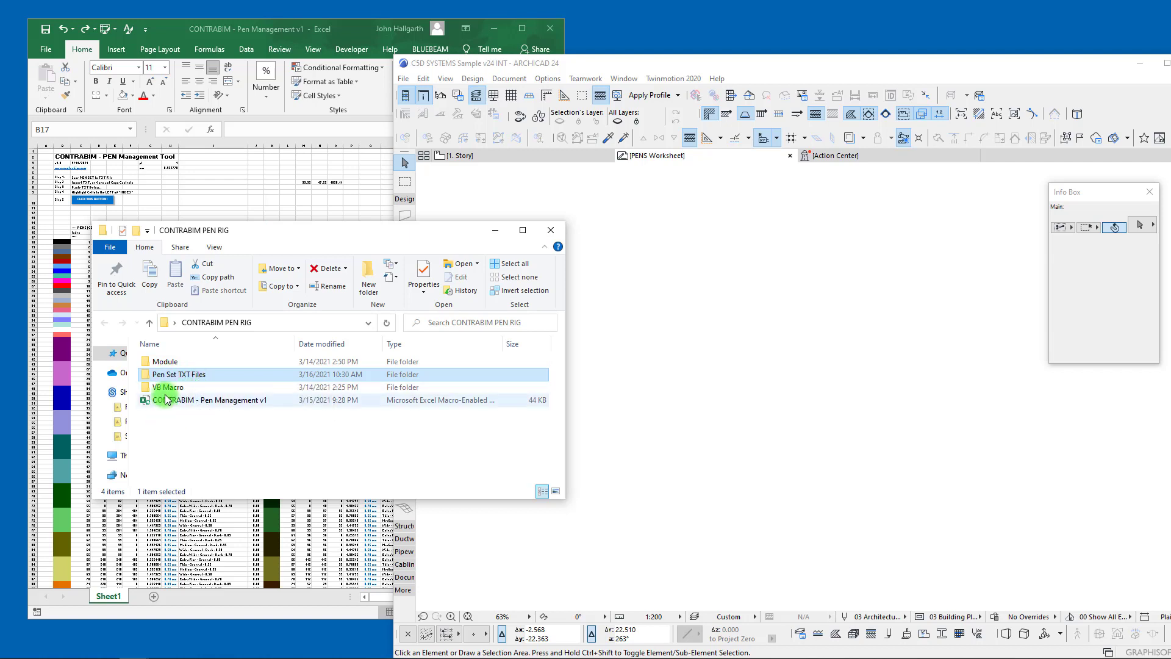
click(166, 391)
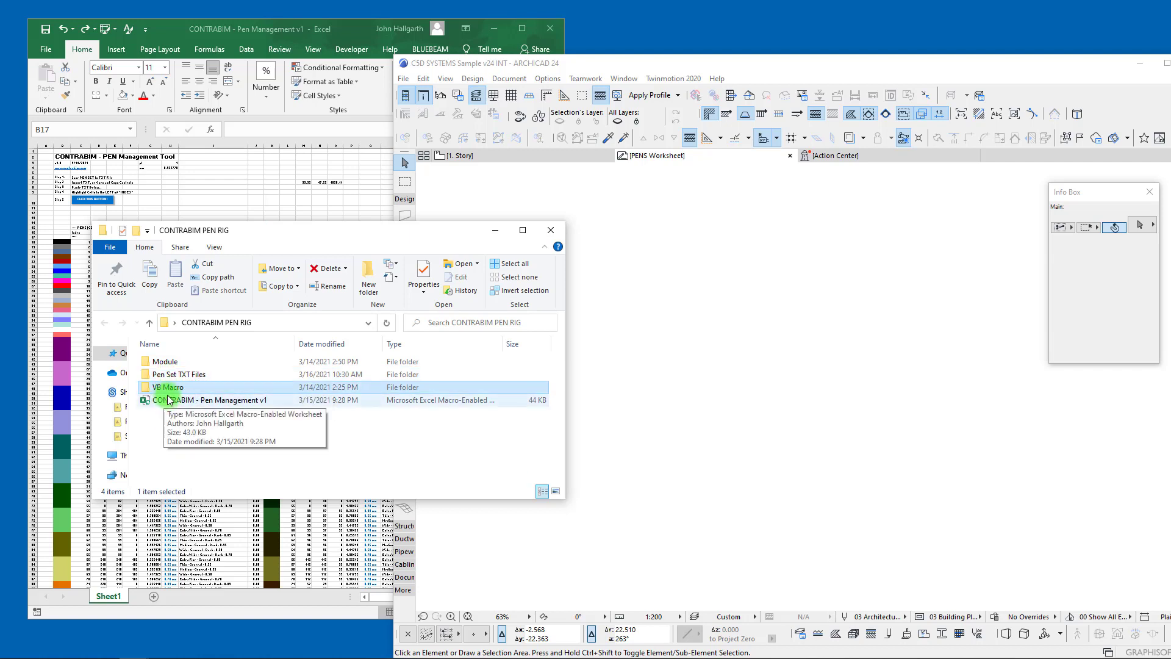
click(171, 402)
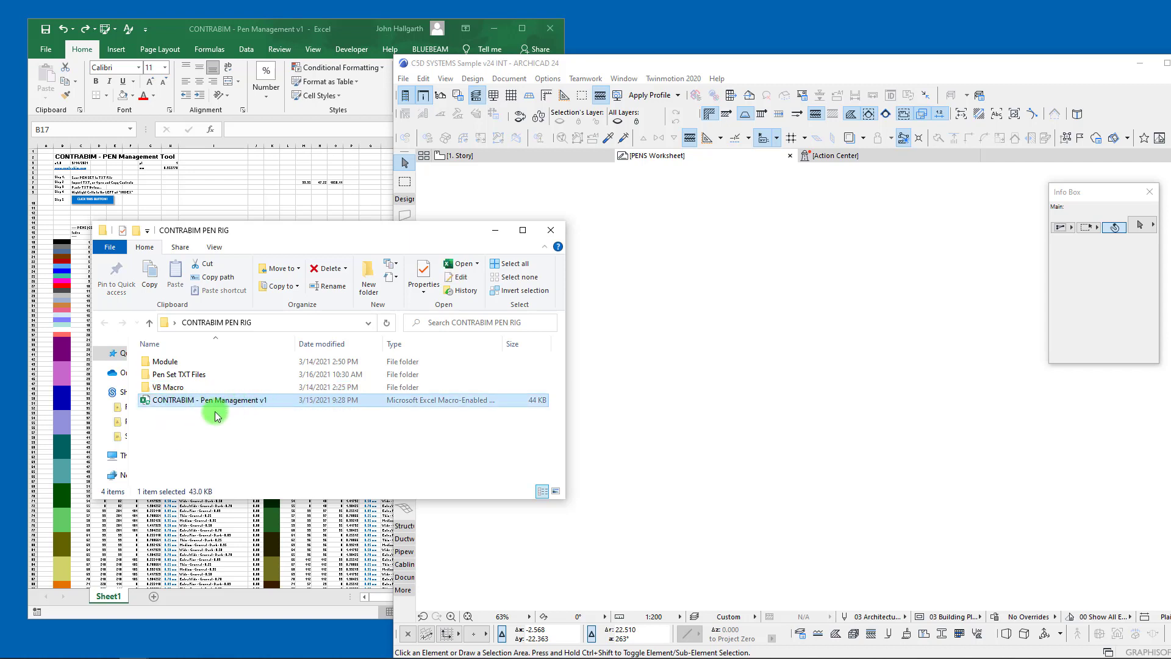
double_click(164, 361)
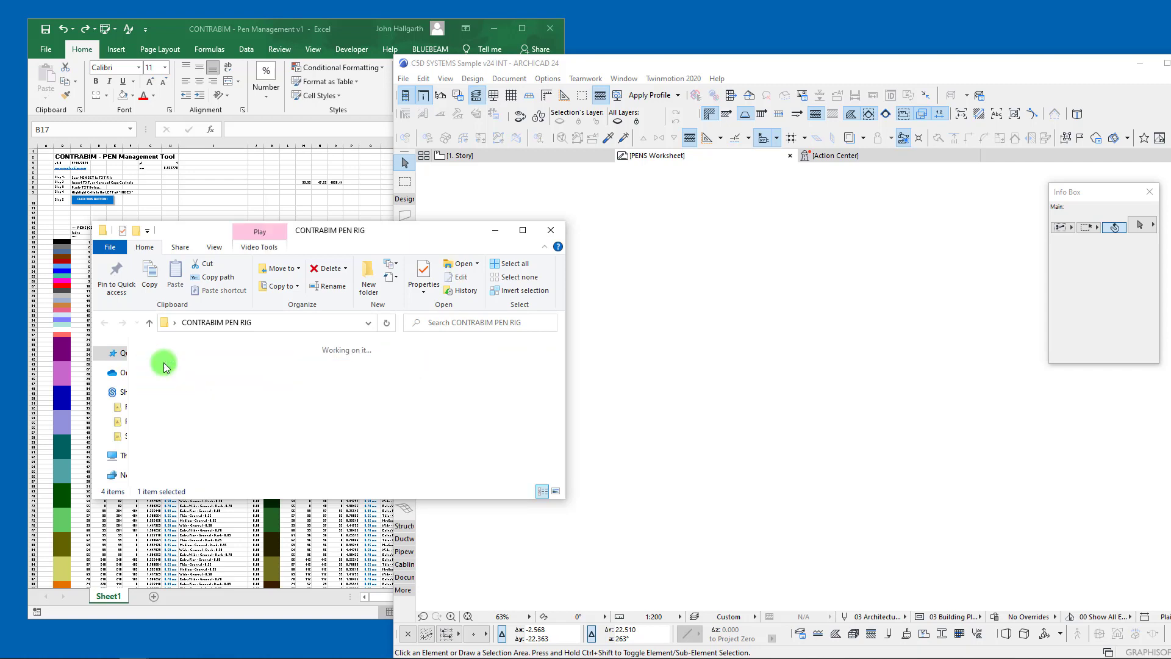
click(166, 391)
click(240, 396)
- Drop the CONTRABIM - Pen Rig module onto the worksheet and move its swatch grid into position
drag(245, 394, 732, 337)
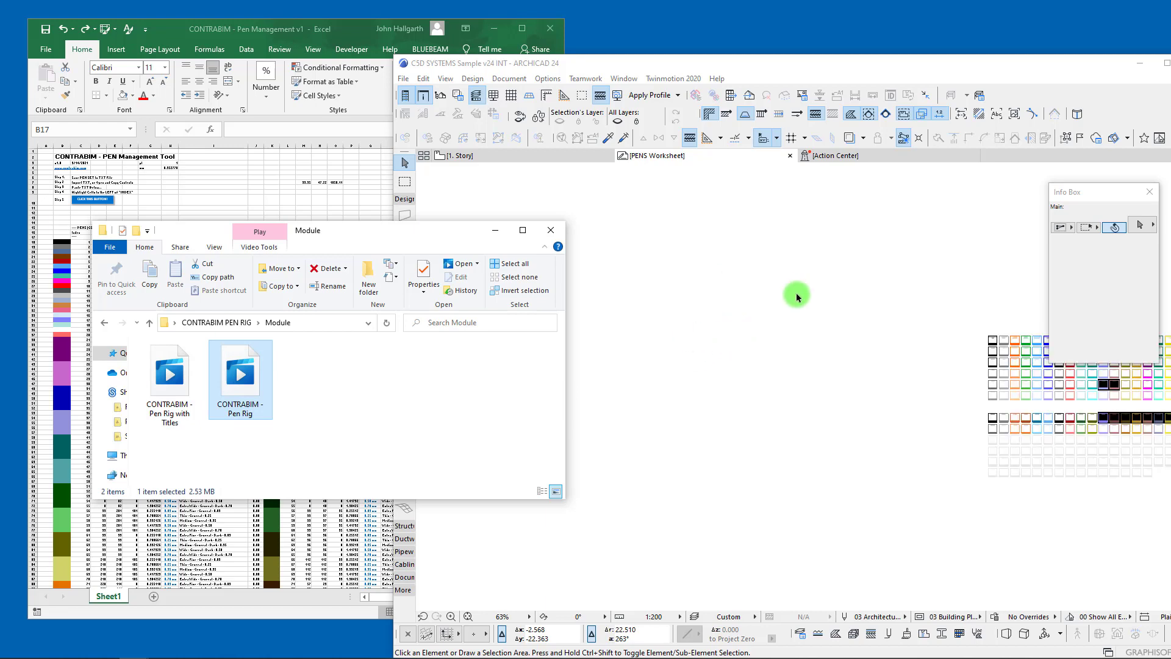
drag(945, 398, 622, 314)
drag(614, 217, 936, 500)
scroll(755, 298, up, 4)
drag(755, 297, 498, 299)
scroll(497, 299, down, 8)
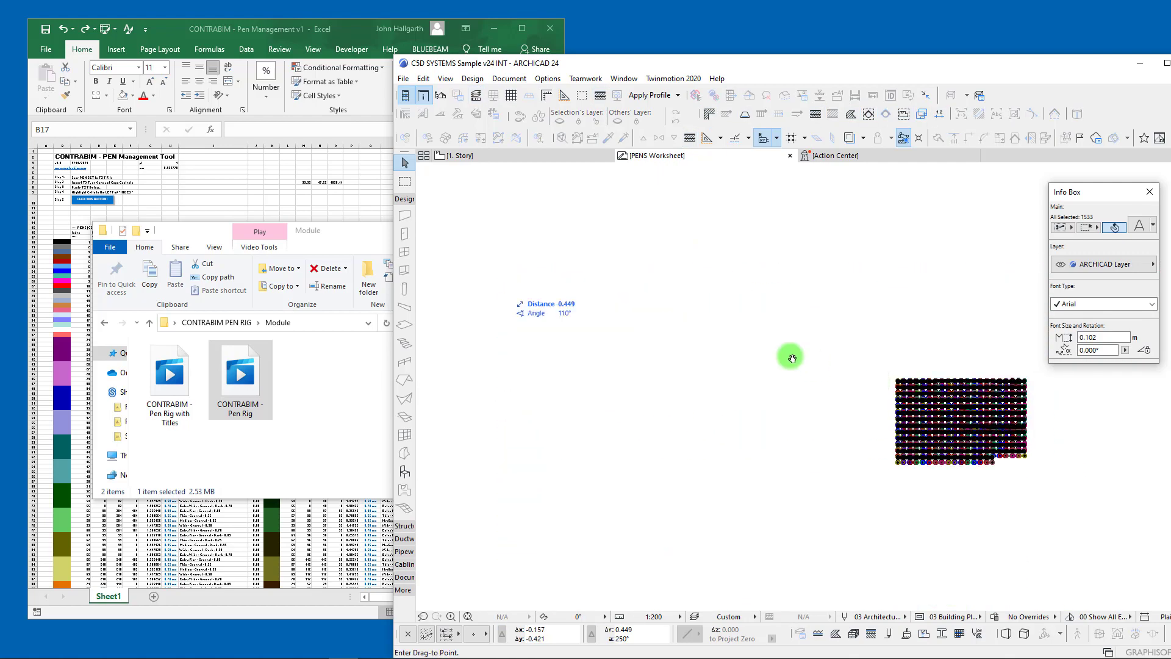
click(603, 327)
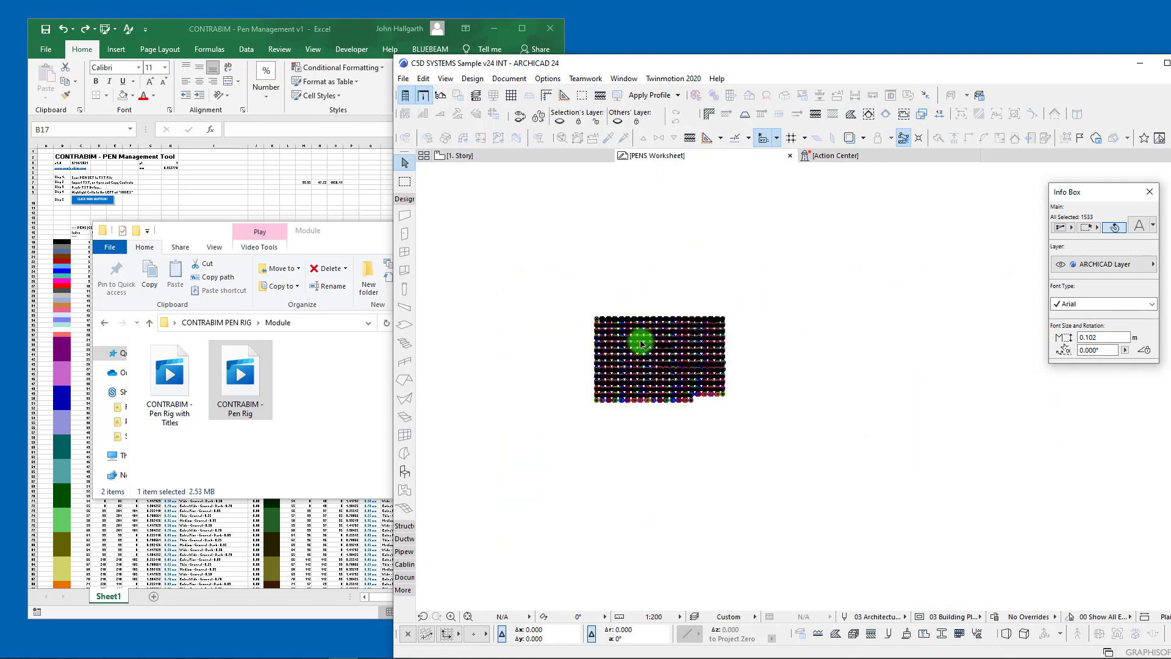
scroll(647, 333, up, 8)
click(757, 335)
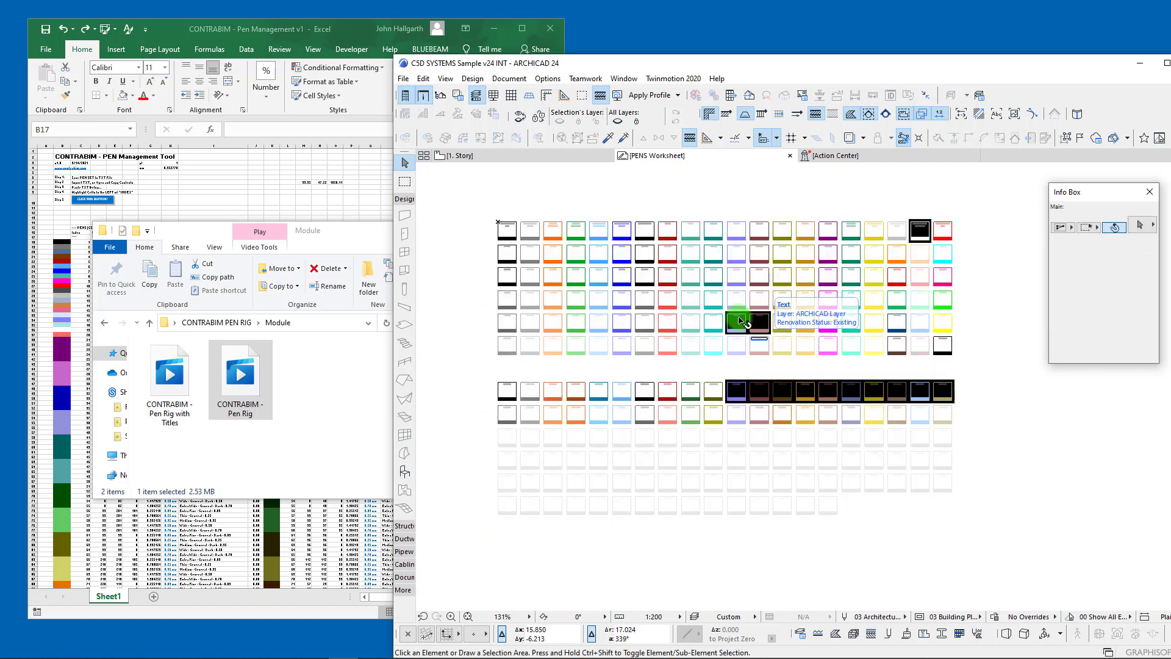
- Inspect PEN 81's label text pen, swatch border and bottom fill bar in the Info Box
scroll(679, 364, up, 3)
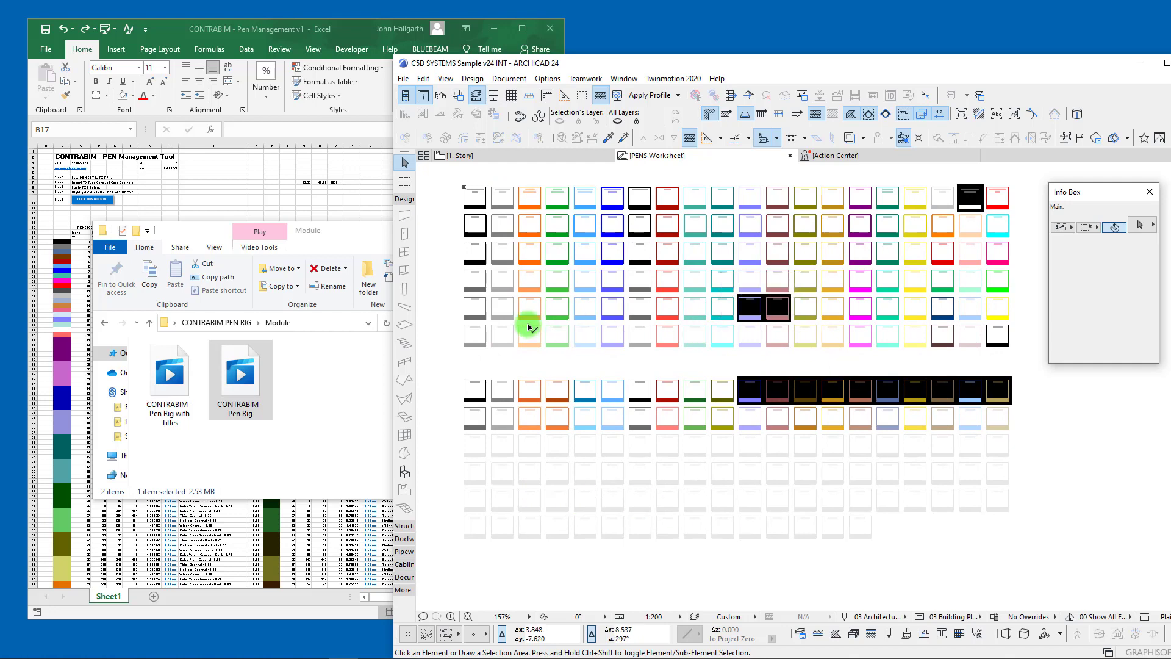
scroll(467, 309, up, 5)
middle_drag(550, 306, 577, 282)
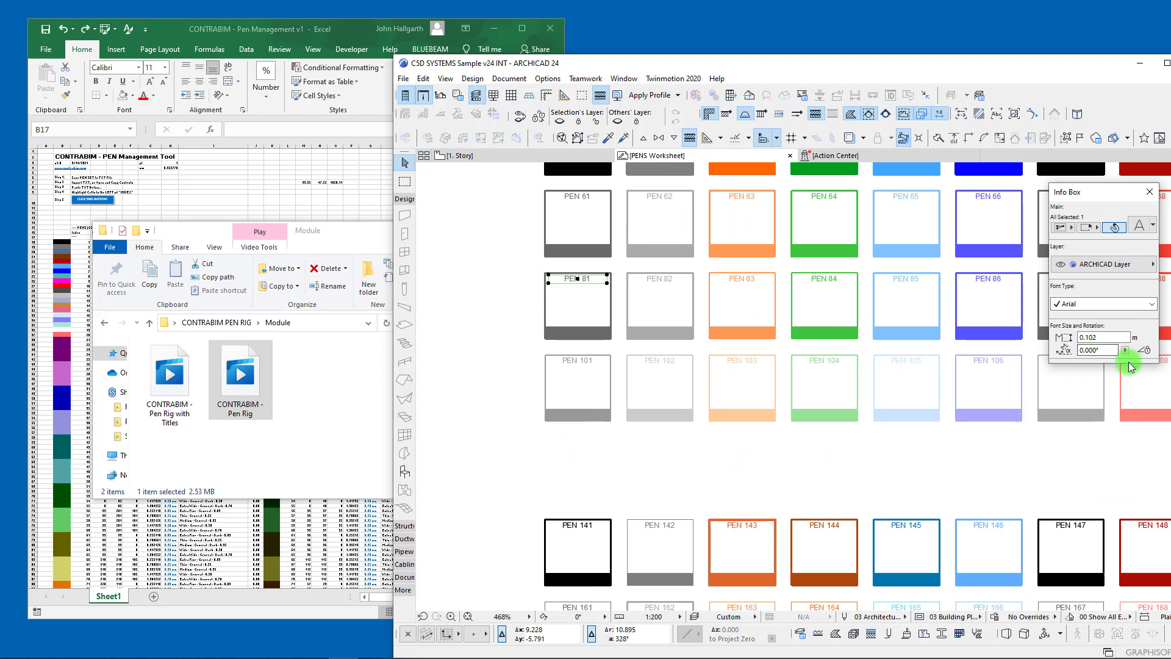
drag(1129, 364, 1118, 472)
click(1109, 462)
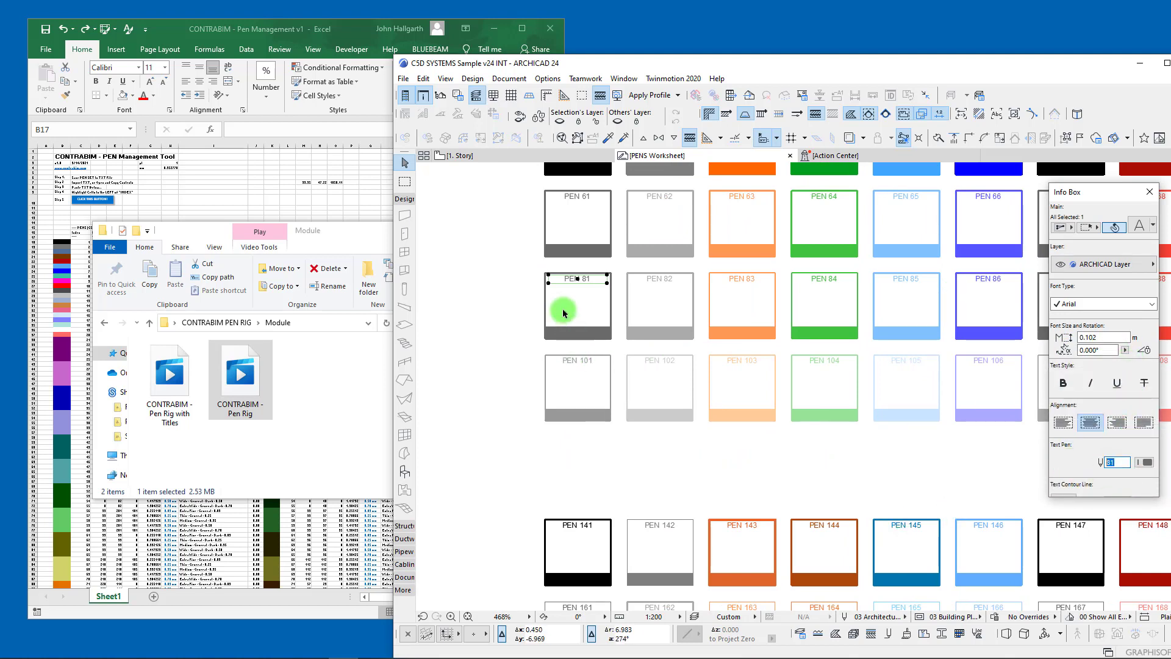
click(544, 305)
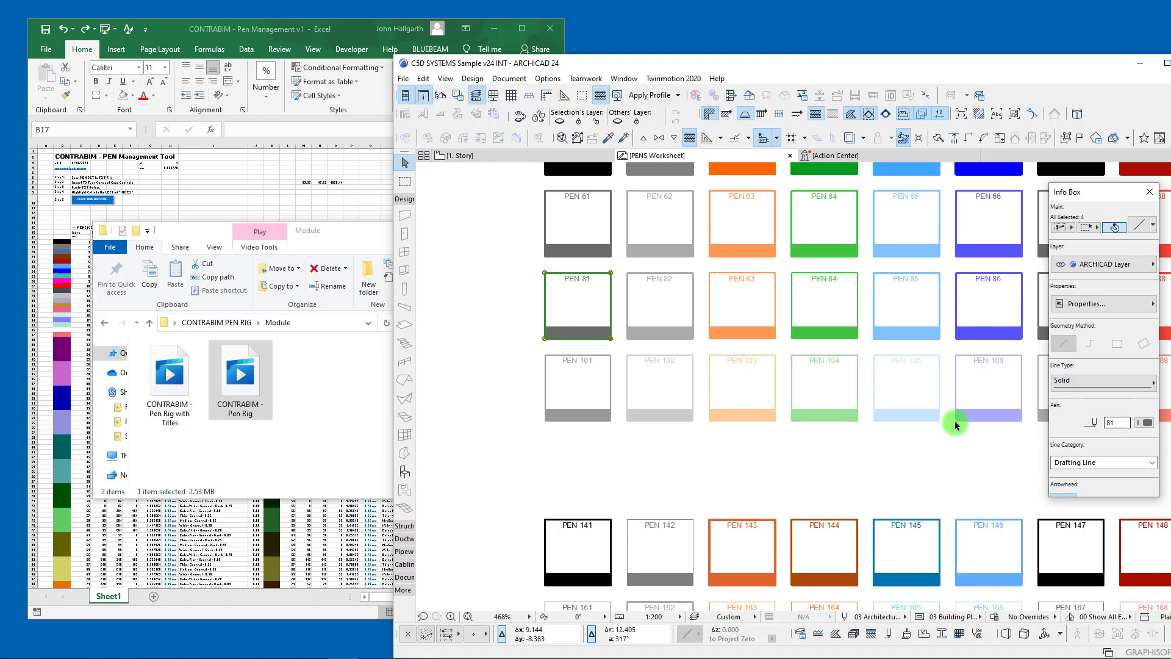
click(571, 333)
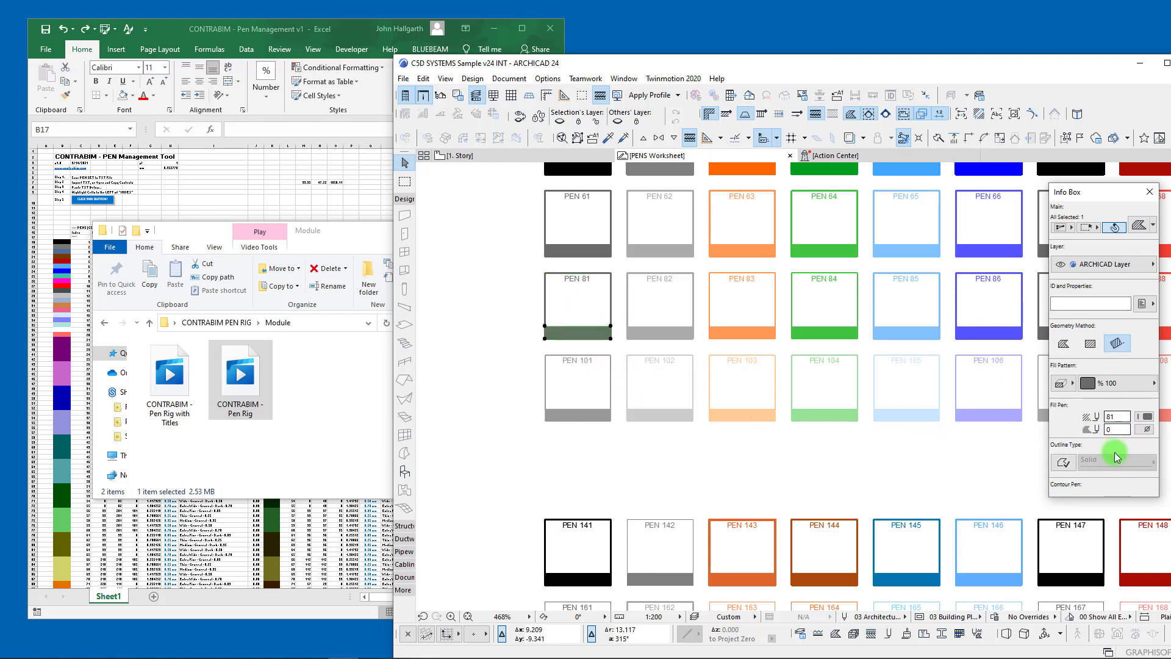
middle_drag(706, 372, 648, 387)
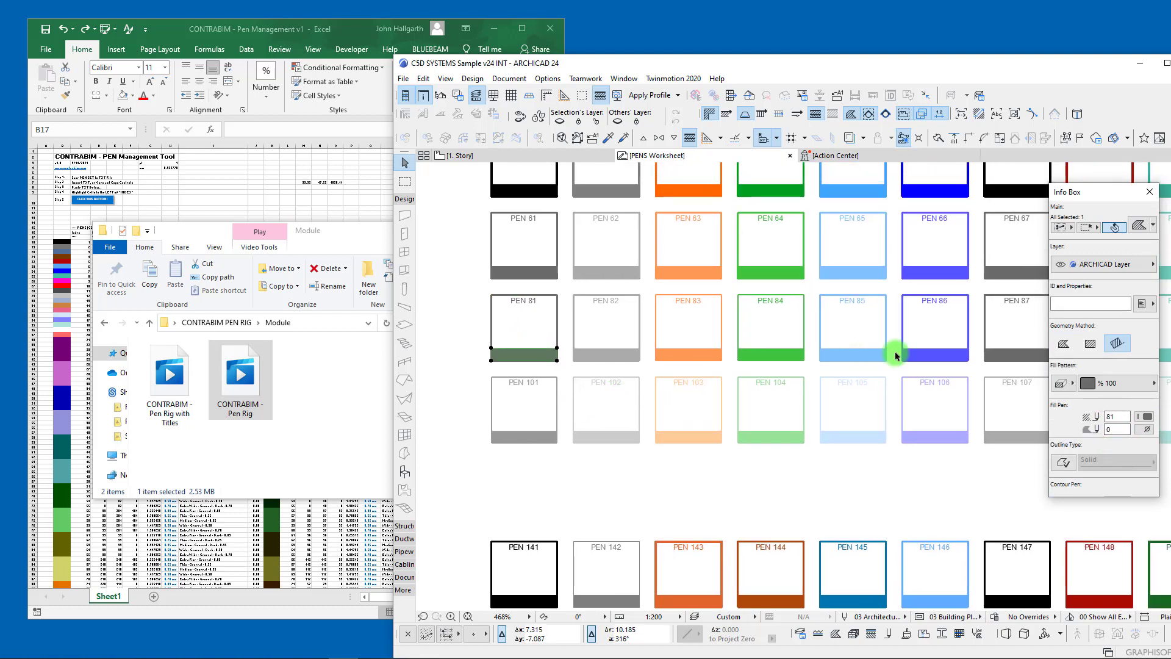
scroll(897, 357, down, 8)
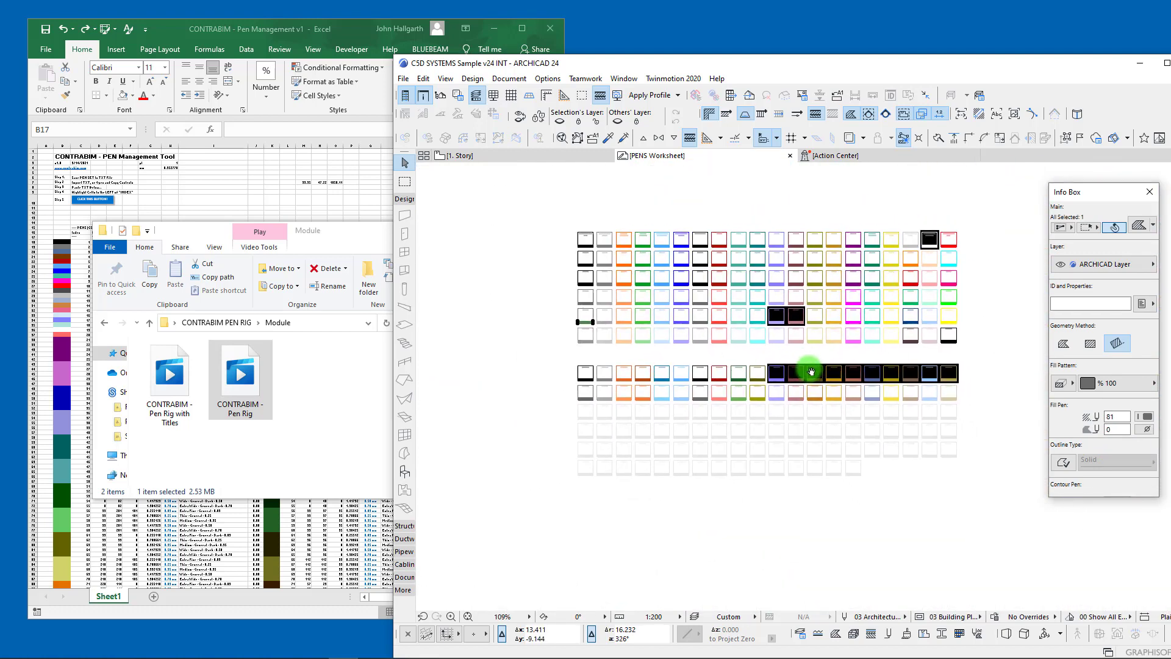
scroll(811, 370, up, 2)
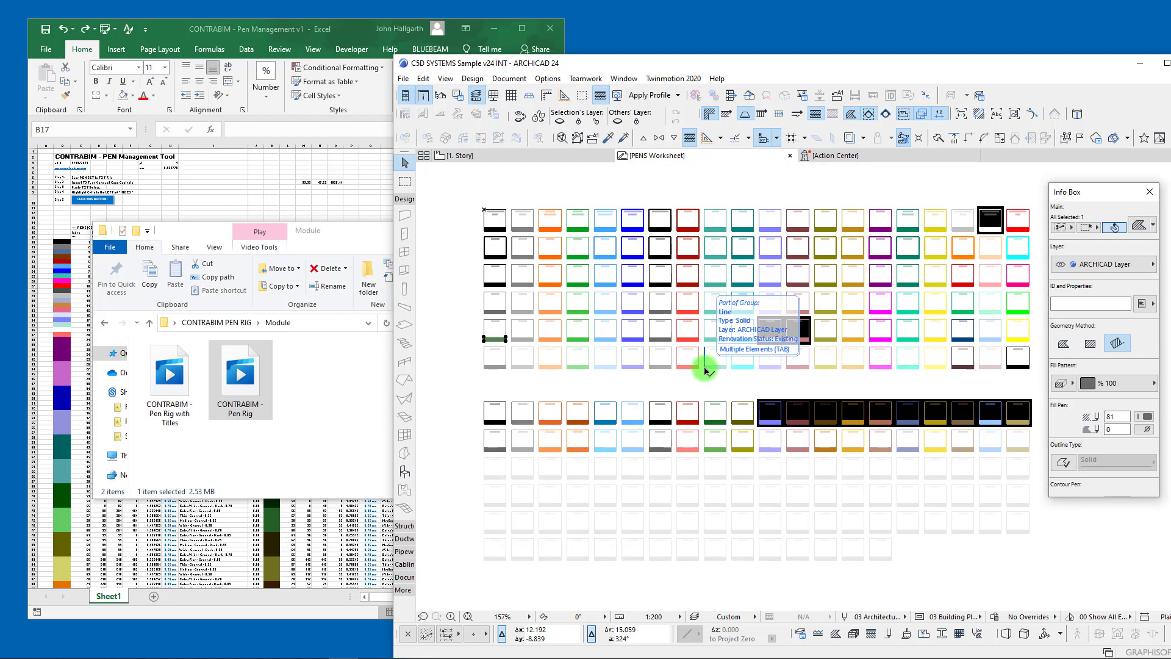
key(Escape)
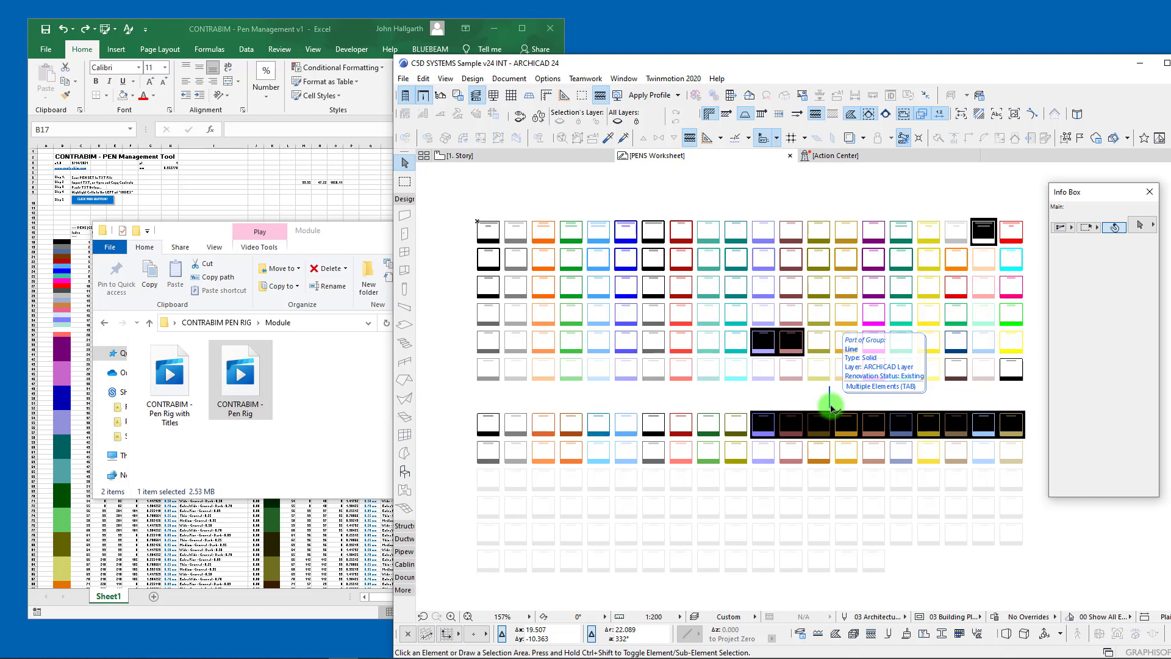
click(227, 42)
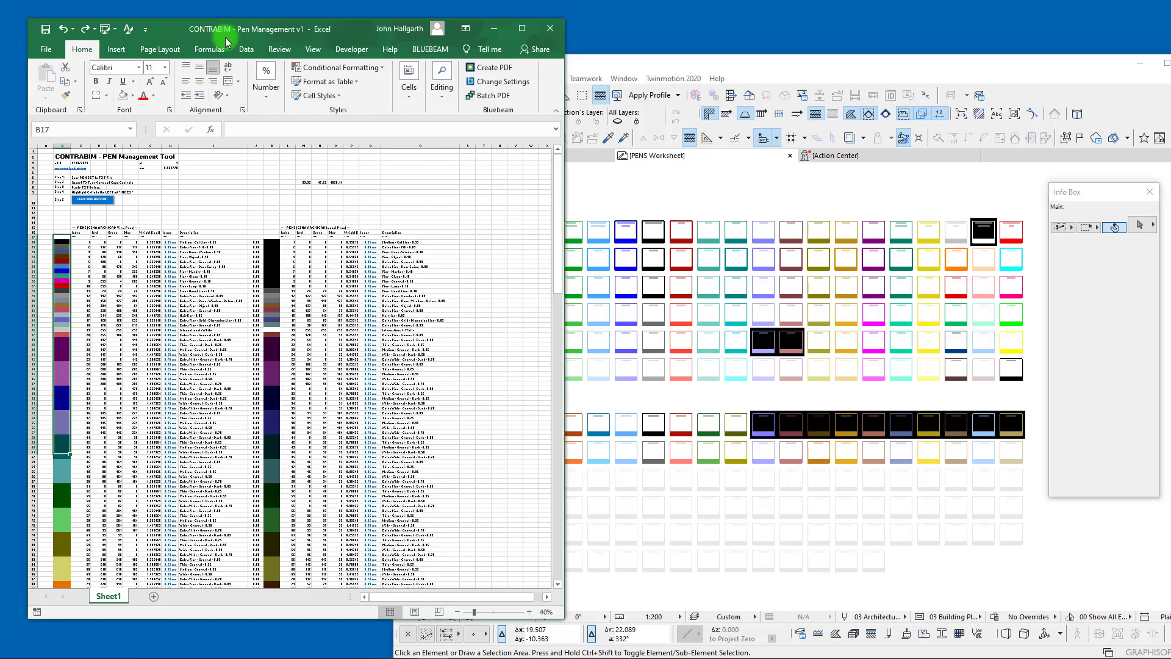
click(467, 242)
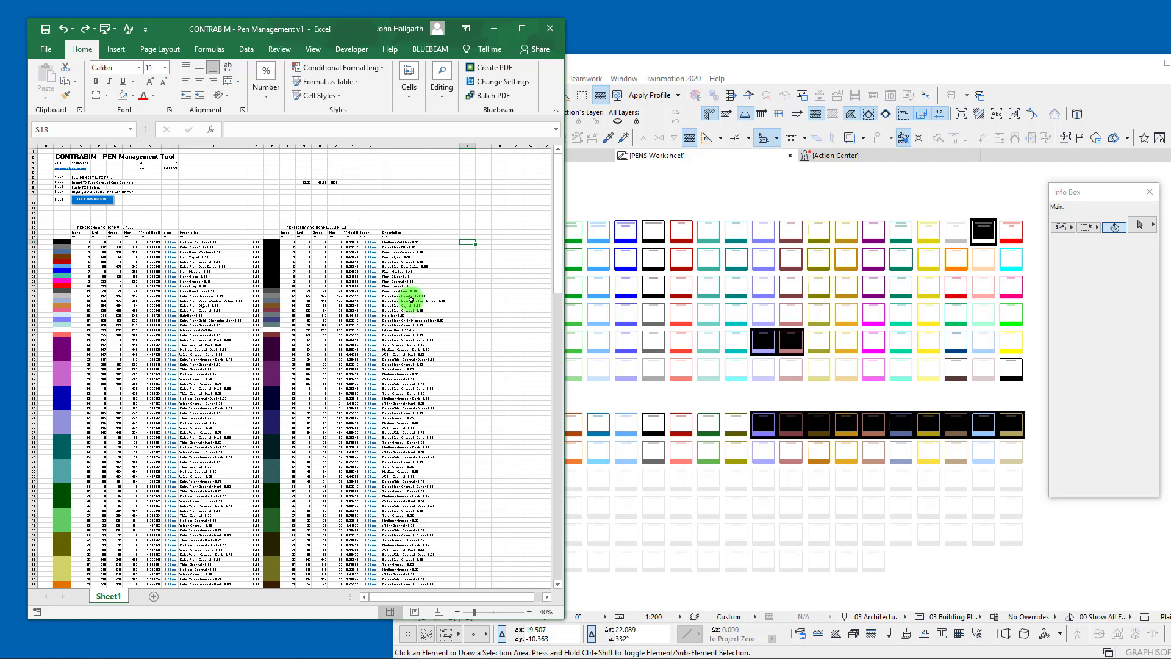
click(93, 306)
ctrl+scroll(93, 305, up, 1)
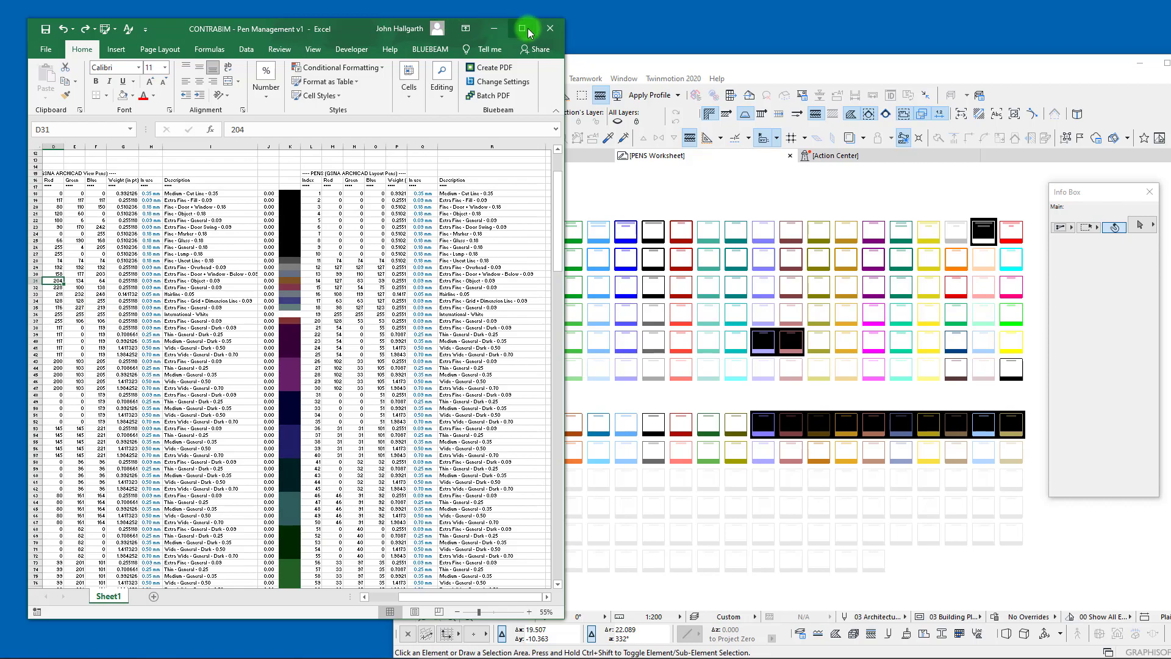
click(527, 29)
drag(933, 636, 816, 640)
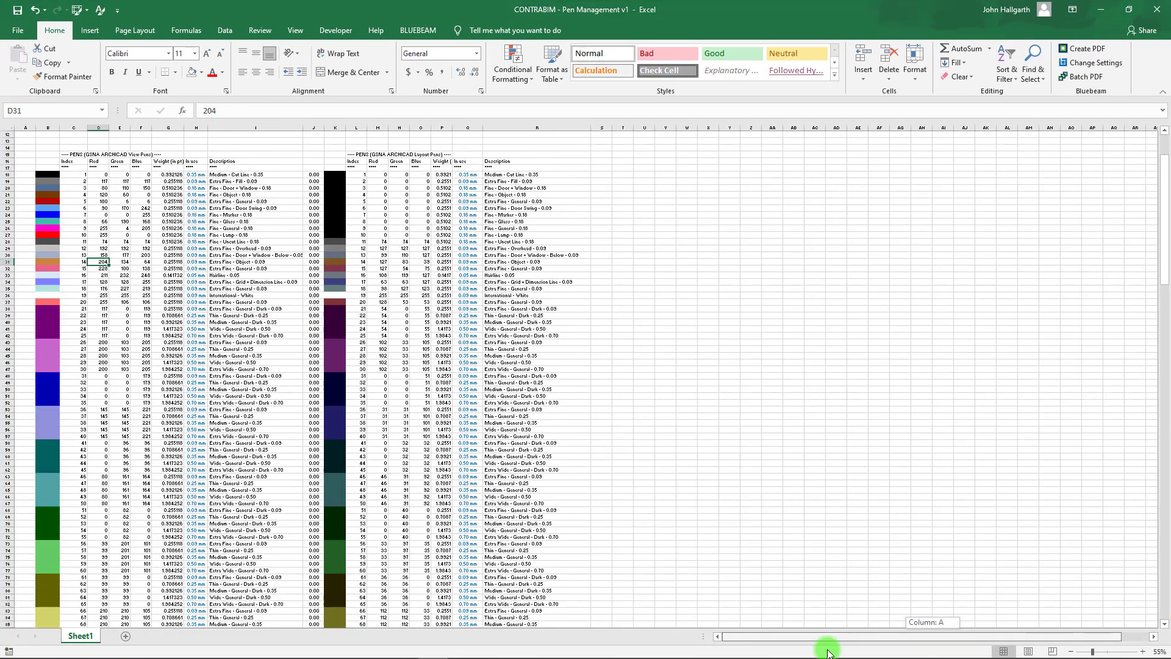
ctrl+scroll(53, 222, up, 3)
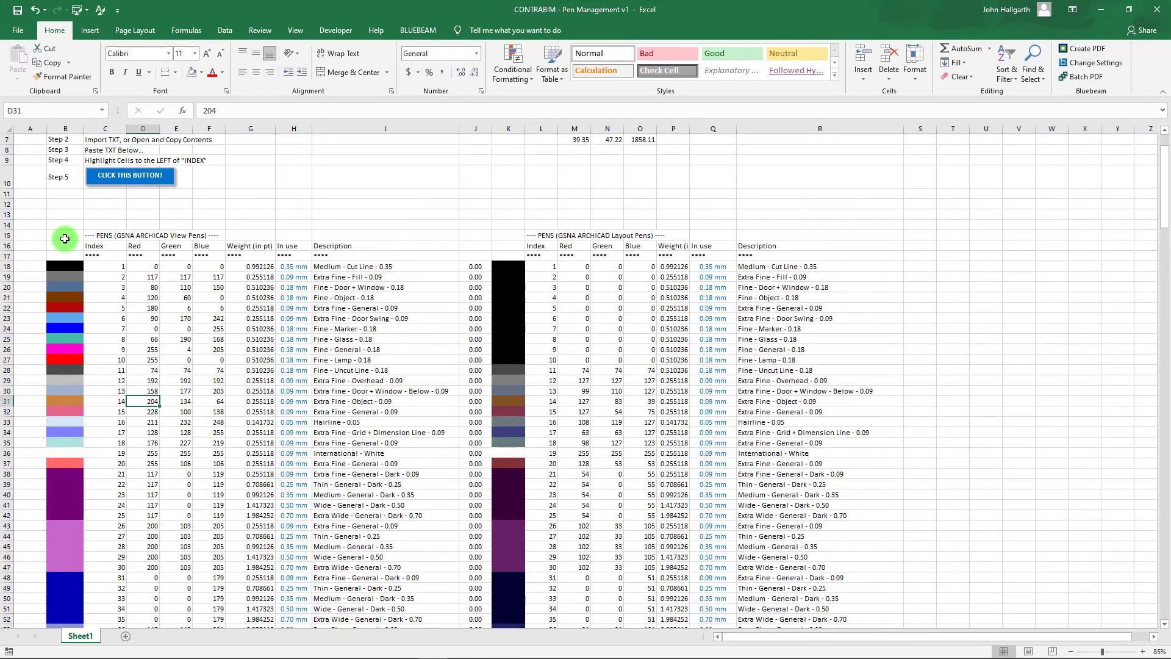
drag(63, 237, 408, 588)
drag(67, 237, 407, 579)
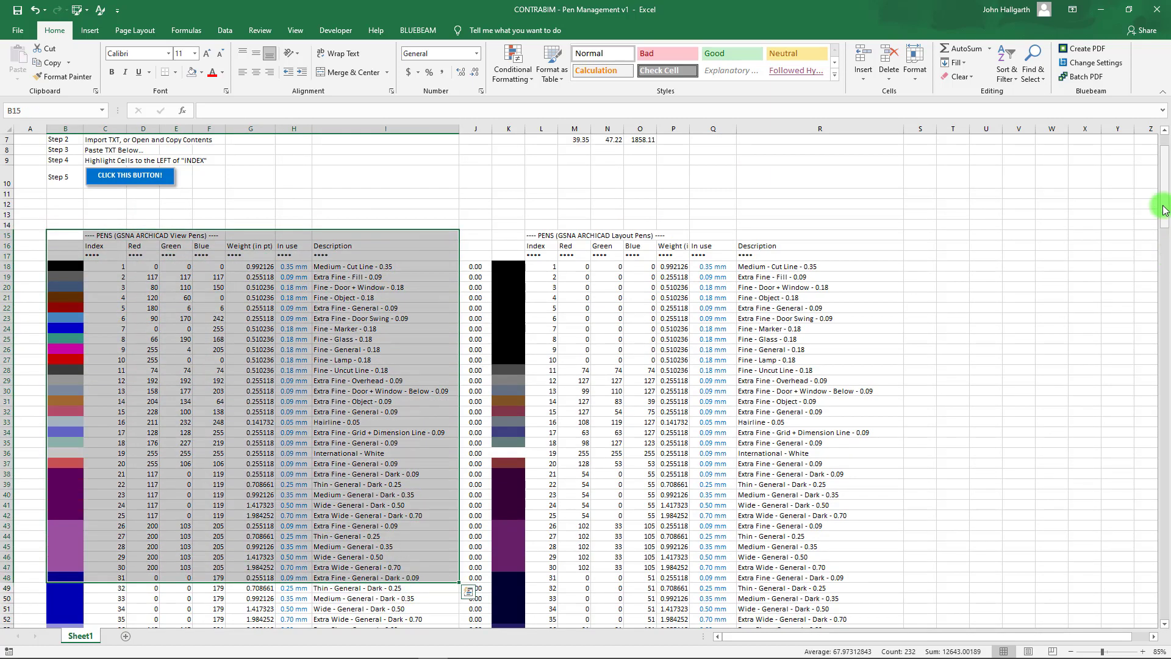
drag(1164, 191, 1165, 153)
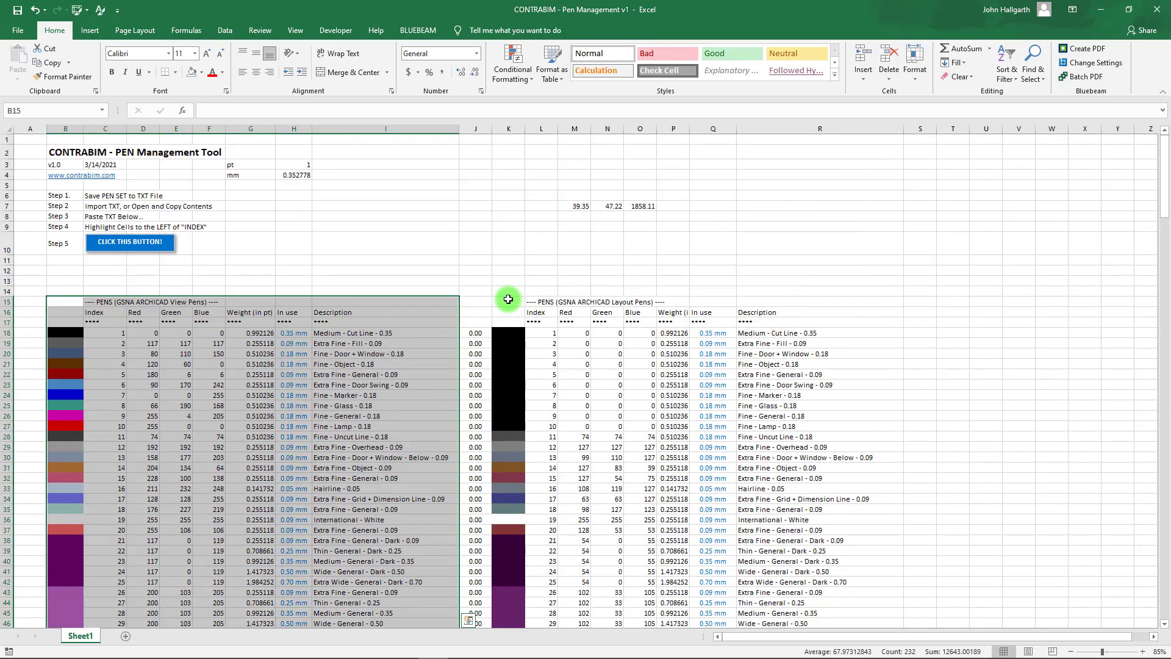
drag(505, 302, 787, 582)
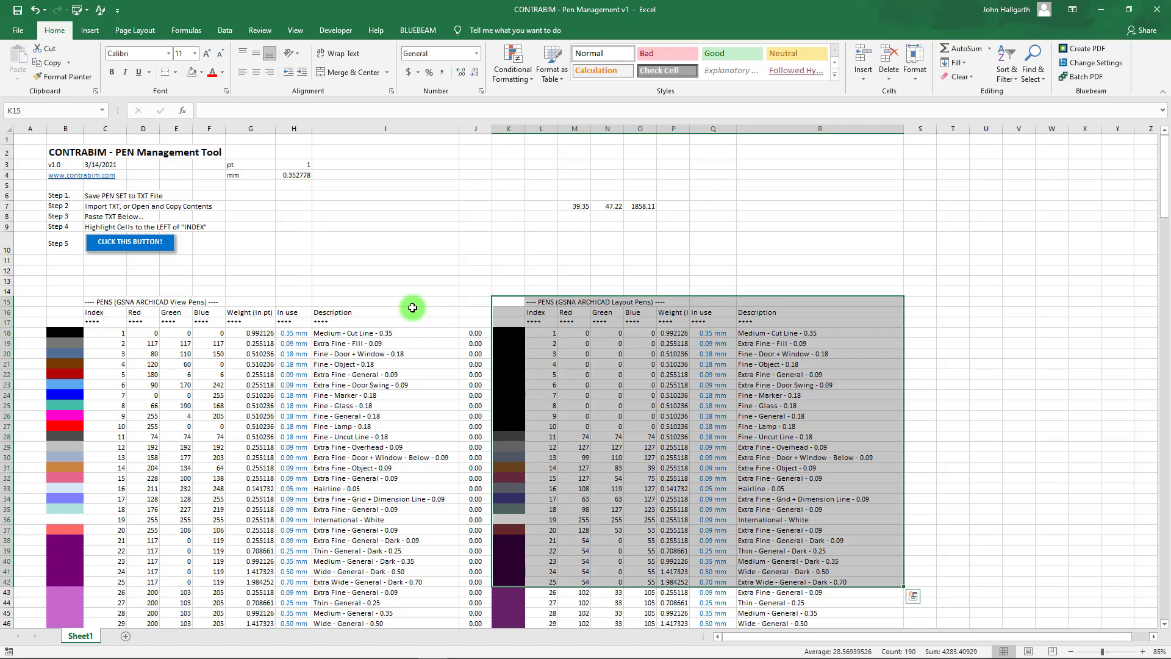
click(976, 323)
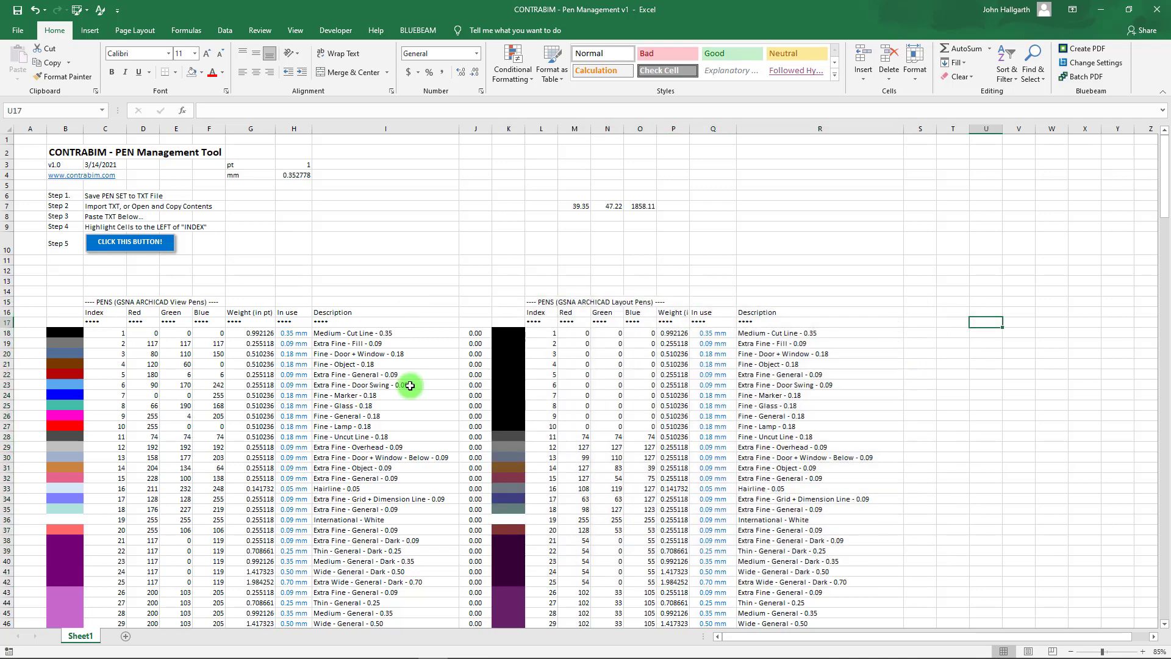
scroll(408, 382, down, 3)
- Set the View Pens swatch cells B18:B50 to No Fill and rerun the swatch macro
drag(66, 234, 64, 560)
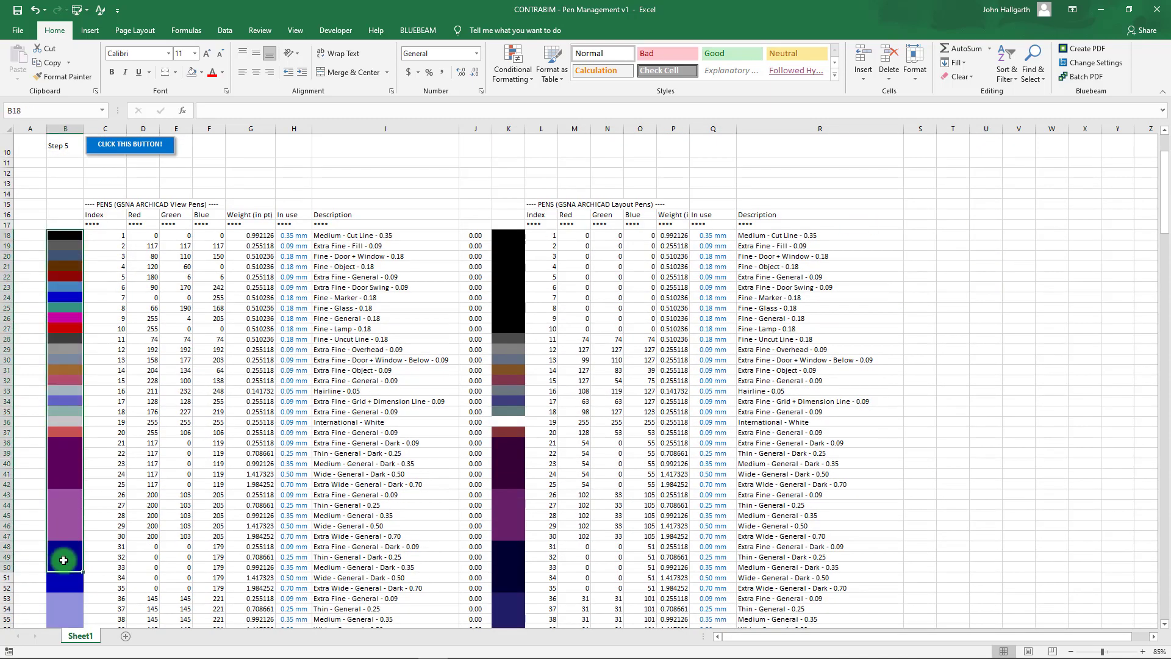
click(192, 72)
scroll(125, 314, up, 3)
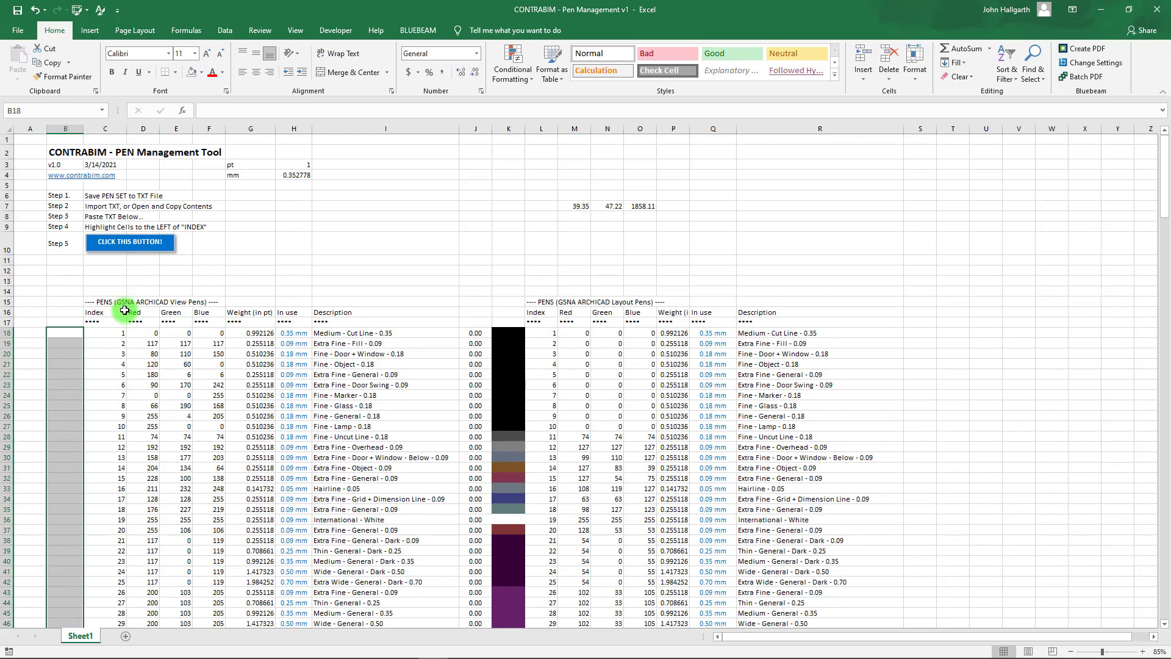
scroll(126, 336, down, 1)
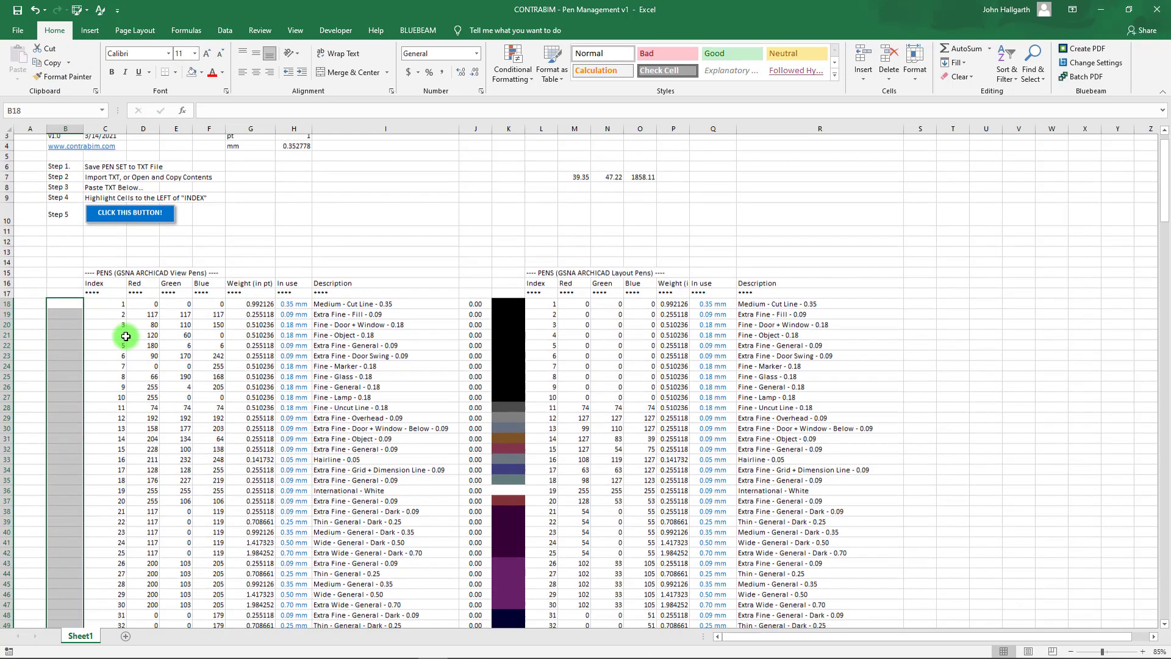
click(110, 212)
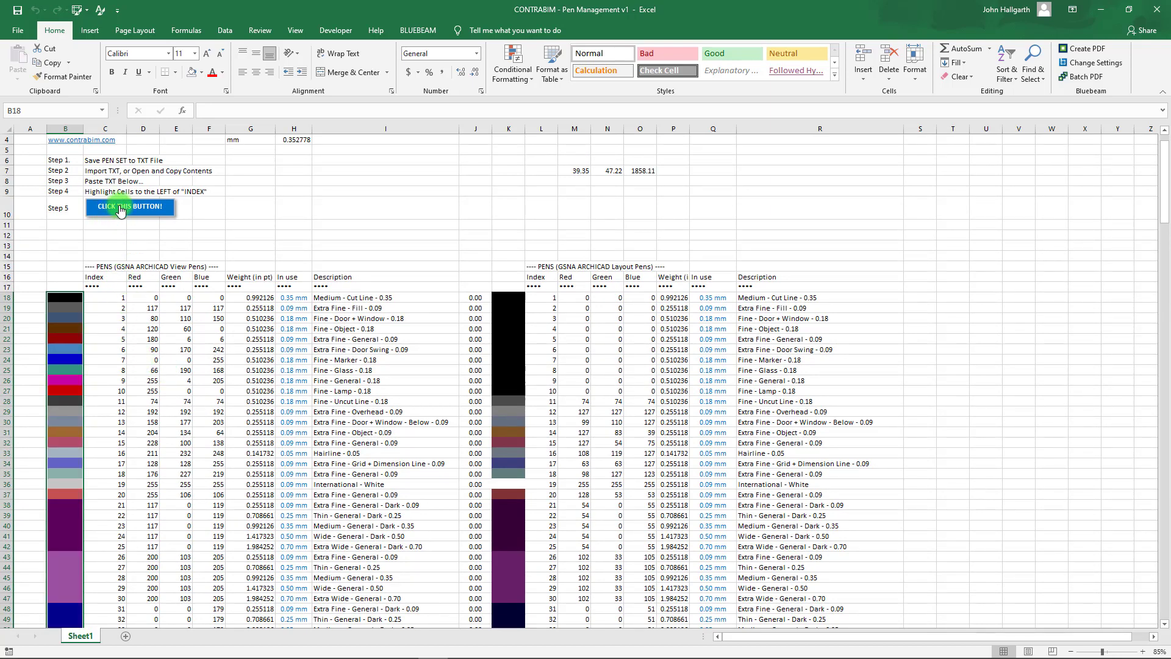
- Check the Red and Green values against the magenta swatch in cell B26
scroll(136, 305, down, 2)
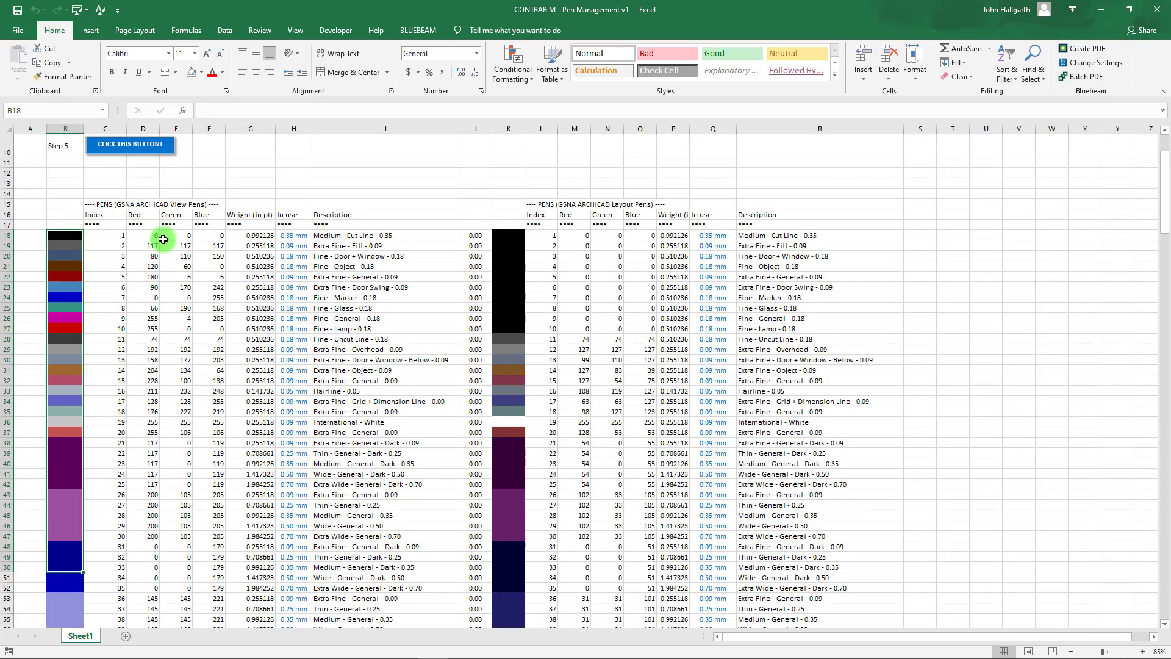
drag(146, 236, 183, 567)
click(147, 235)
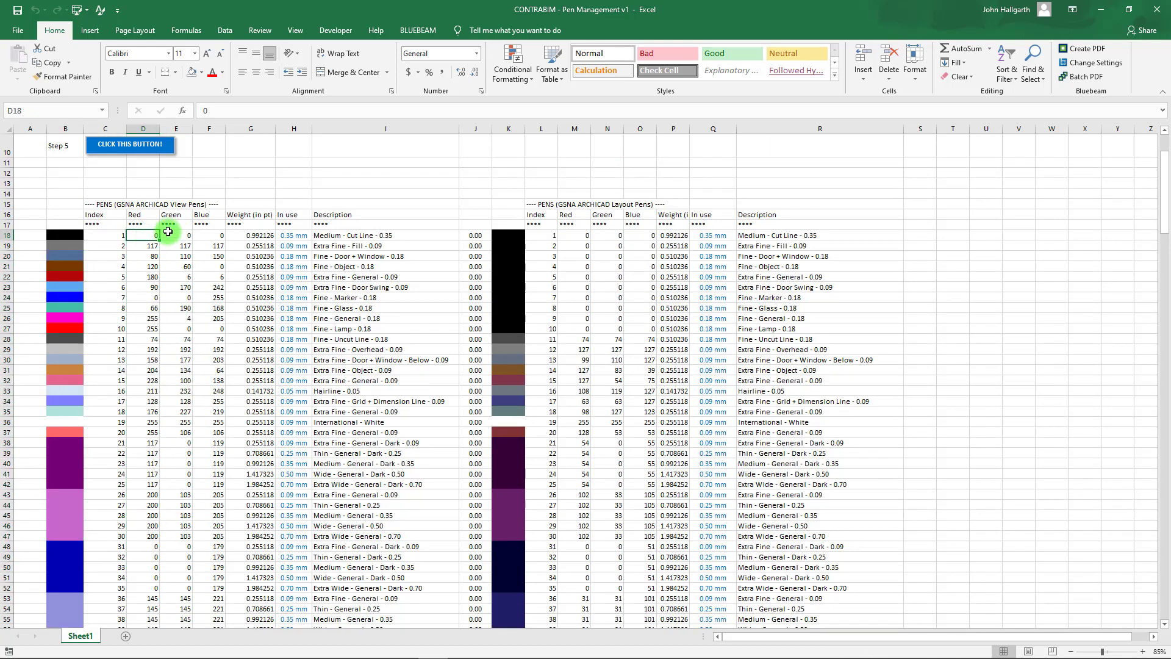
drag(172, 235, 203, 393)
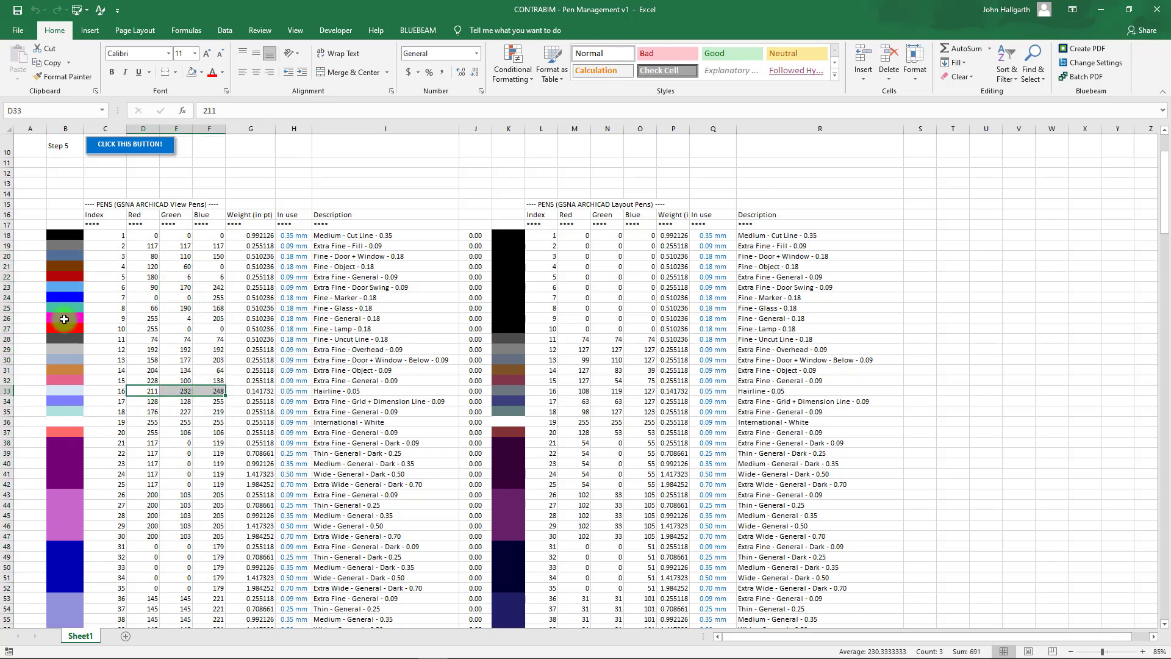
click(65, 319)
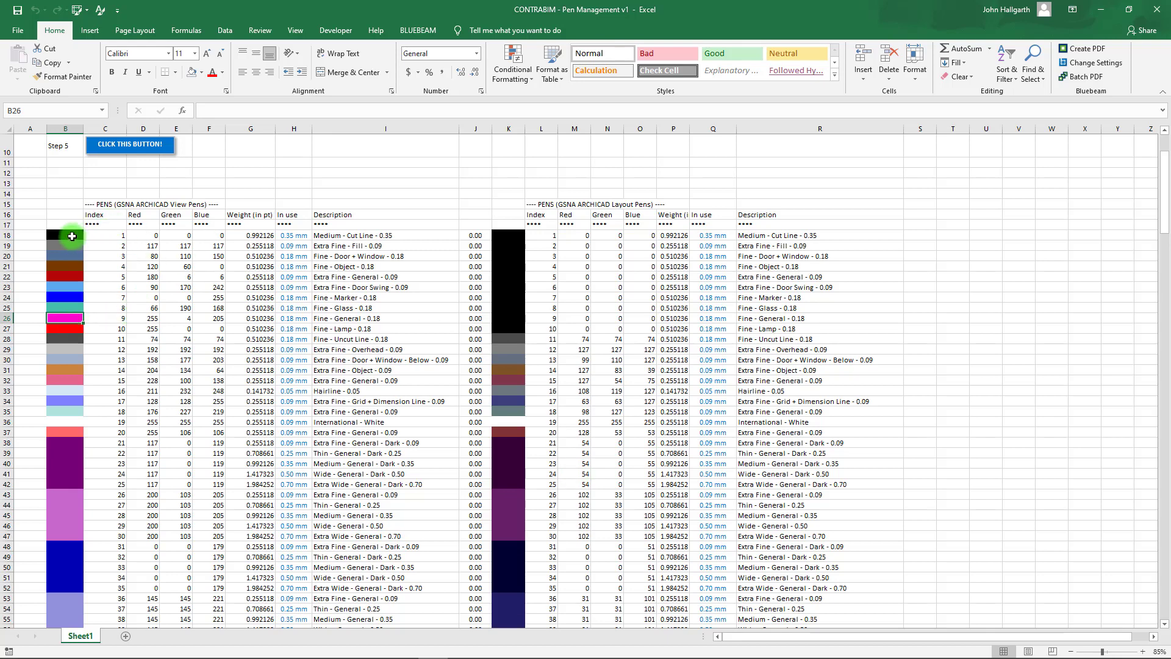
- Set the column K Layout Pens swatches from K18 down to No Fill and rerun the macro
drag(71, 234, 61, 525)
drag(504, 238, 510, 618)
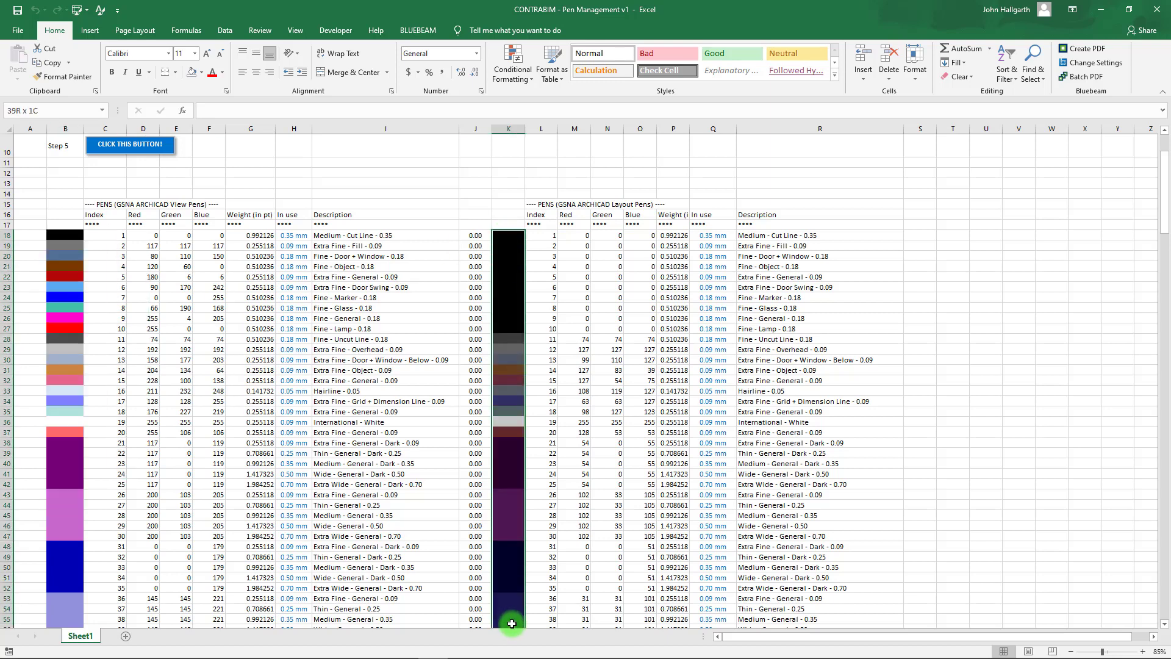
click(193, 72)
scroll(686, 278, down, 2)
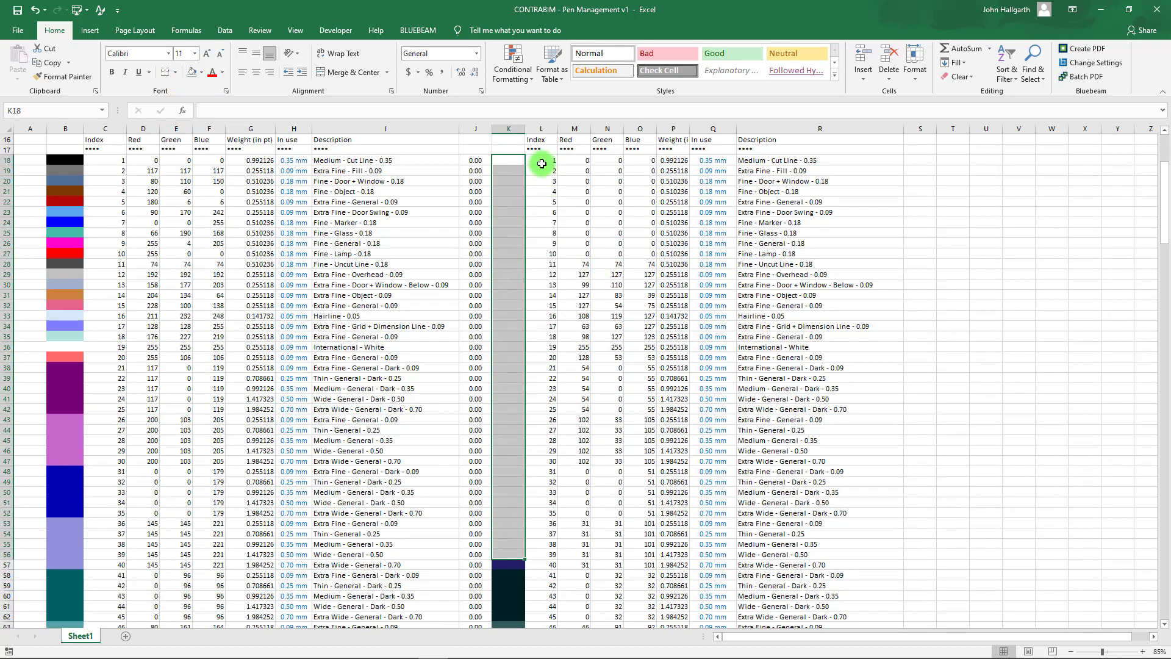
scroll(366, 308, up, 3)
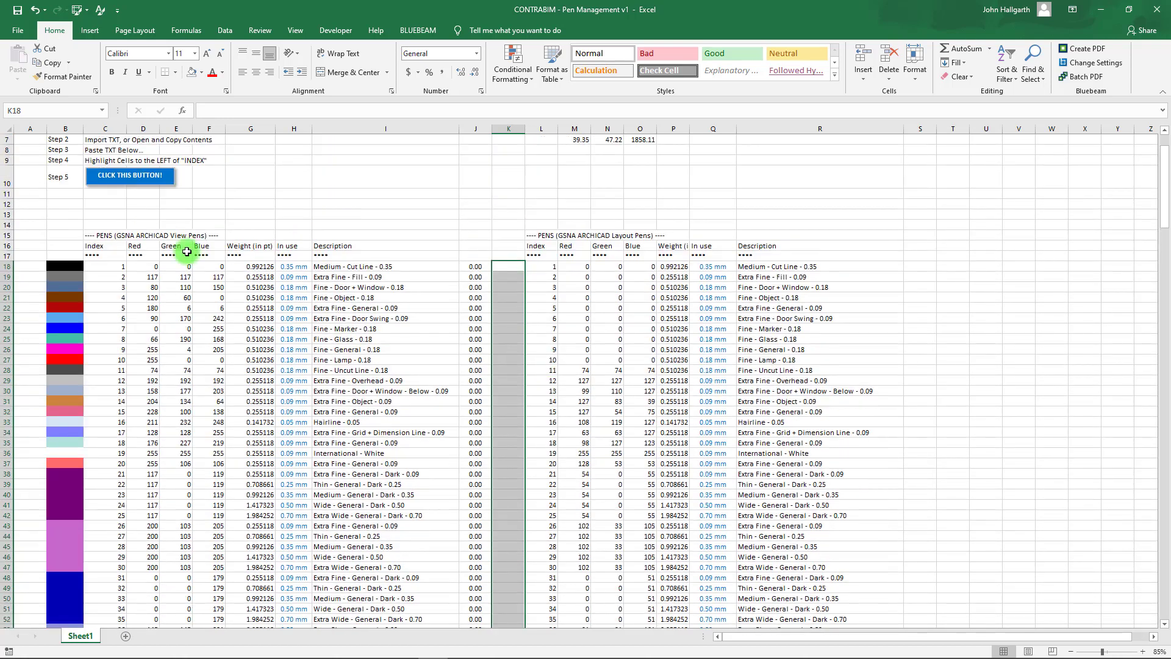
click(116, 180)
- Select the index 11 cell and the Layout Pens Red and Green values
click(552, 369)
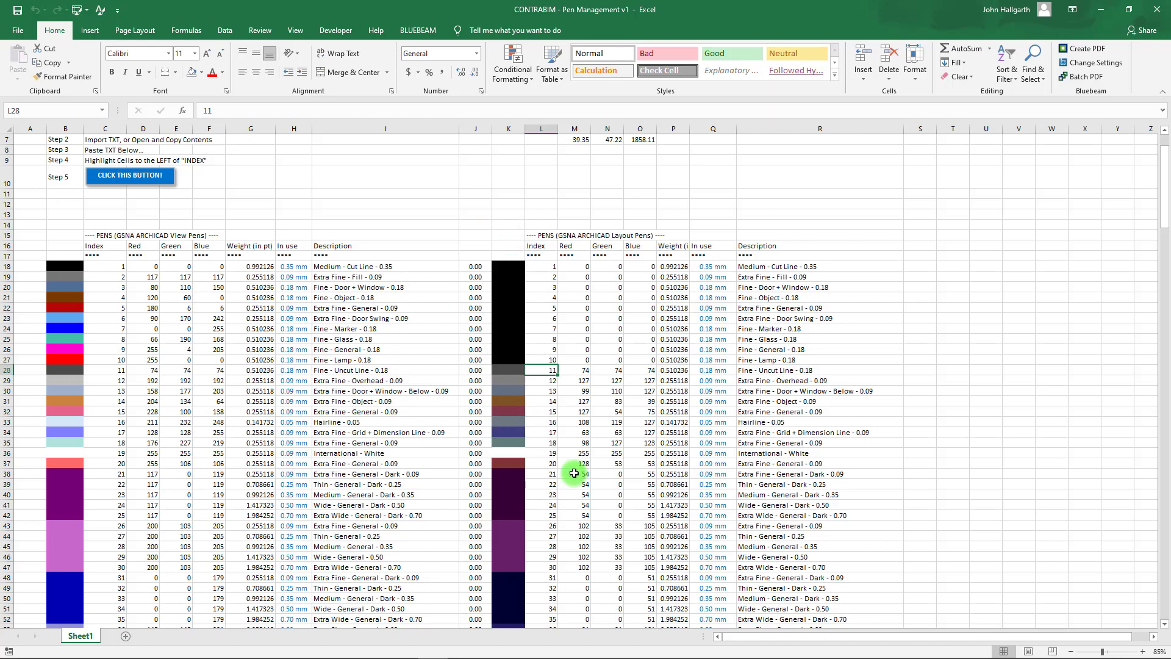
drag(578, 266, 607, 319)
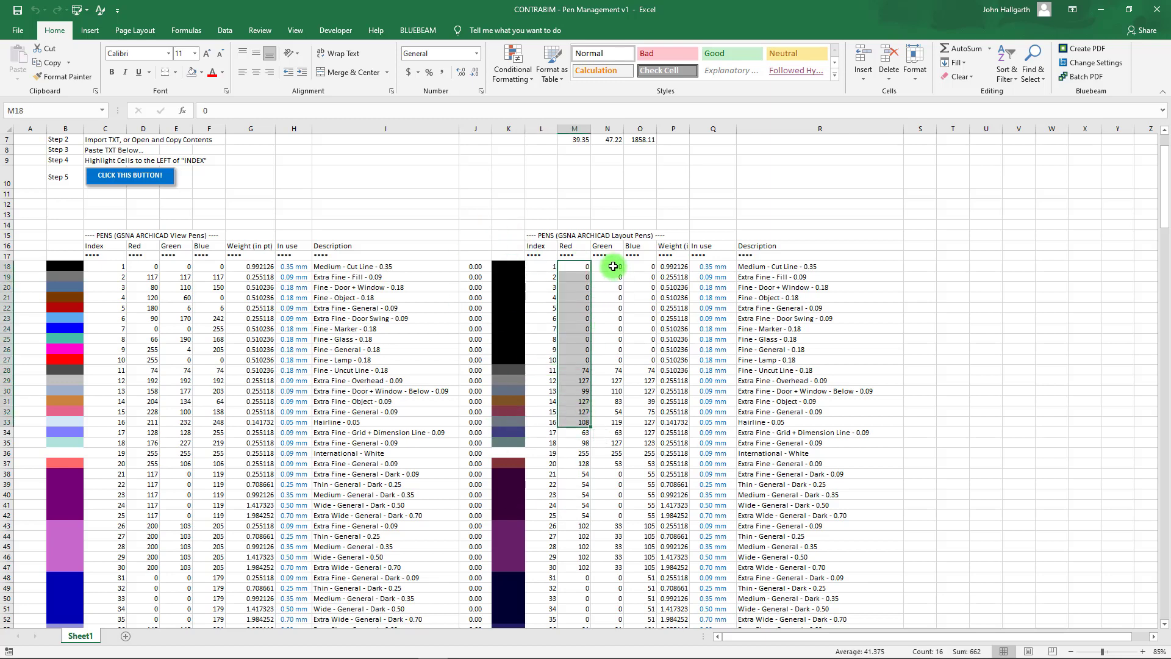
drag(612, 261, 647, 285)
- Delete both pen tables from B15 downward and strip their swatch fills with No Fill
click(505, 308)
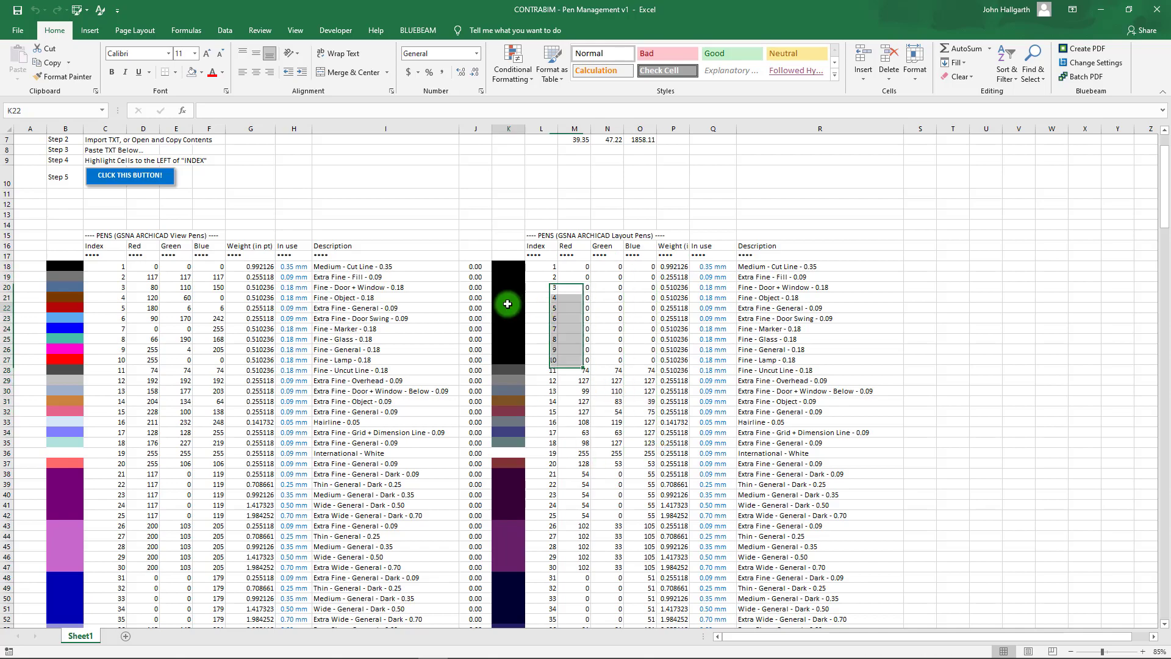
scroll(109, 290, up, 1)
click(109, 279)
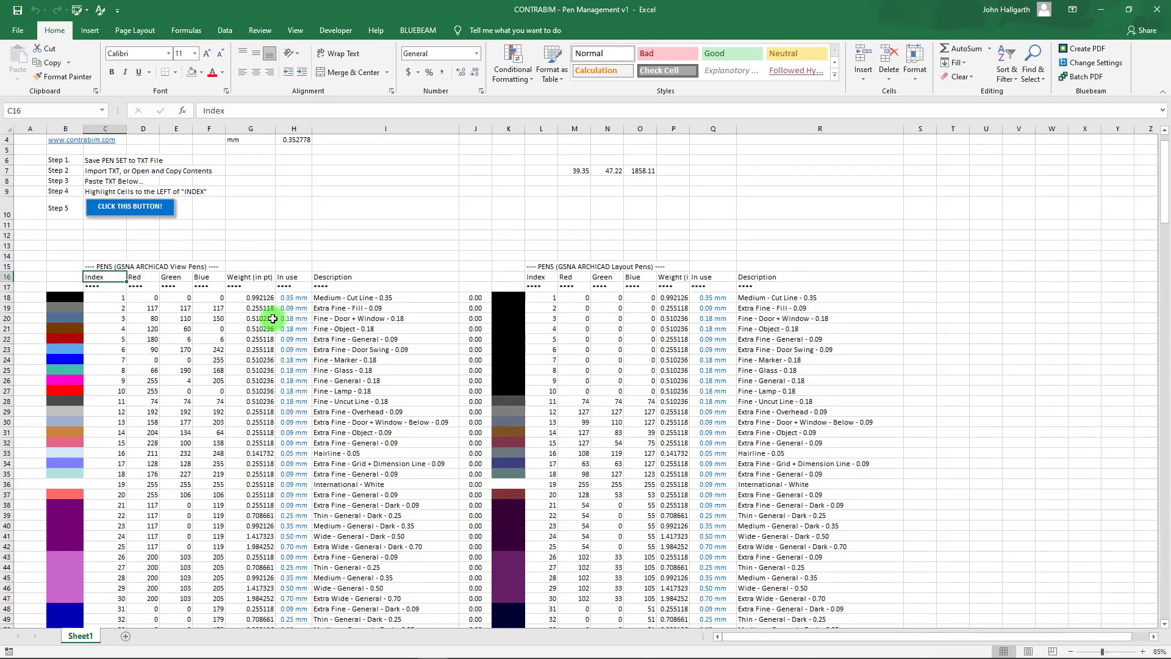
ctrl+scroll(272, 318, down, 3)
drag(371, 163, 442, 200)
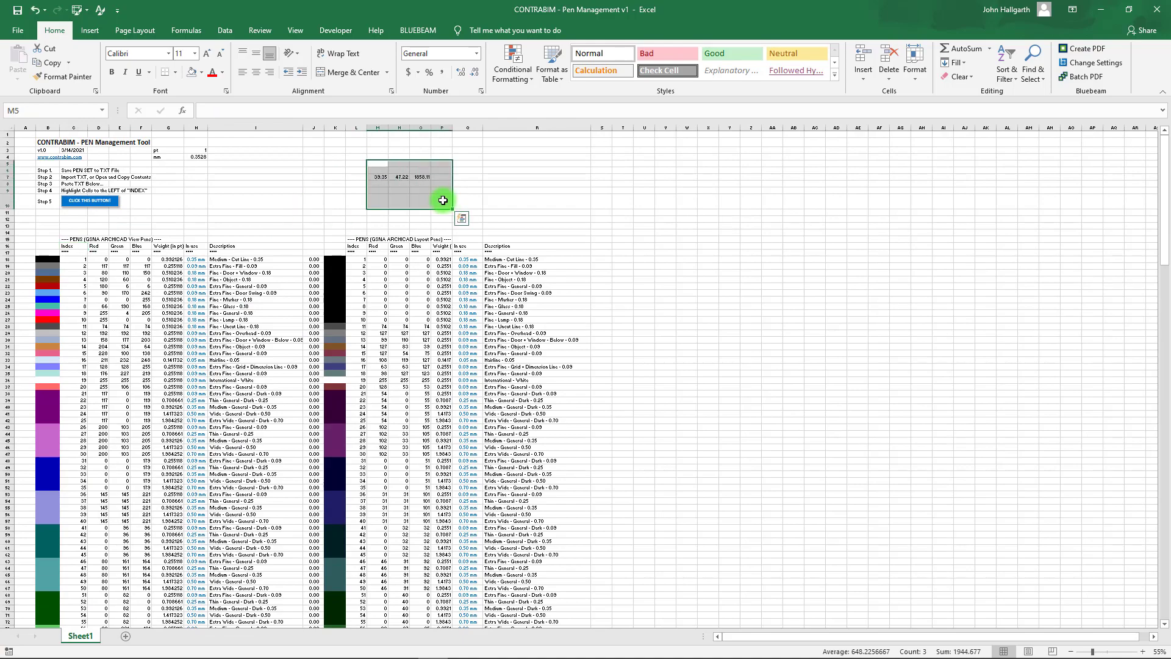
drag(37, 240, 525, 576)
key(Delete)
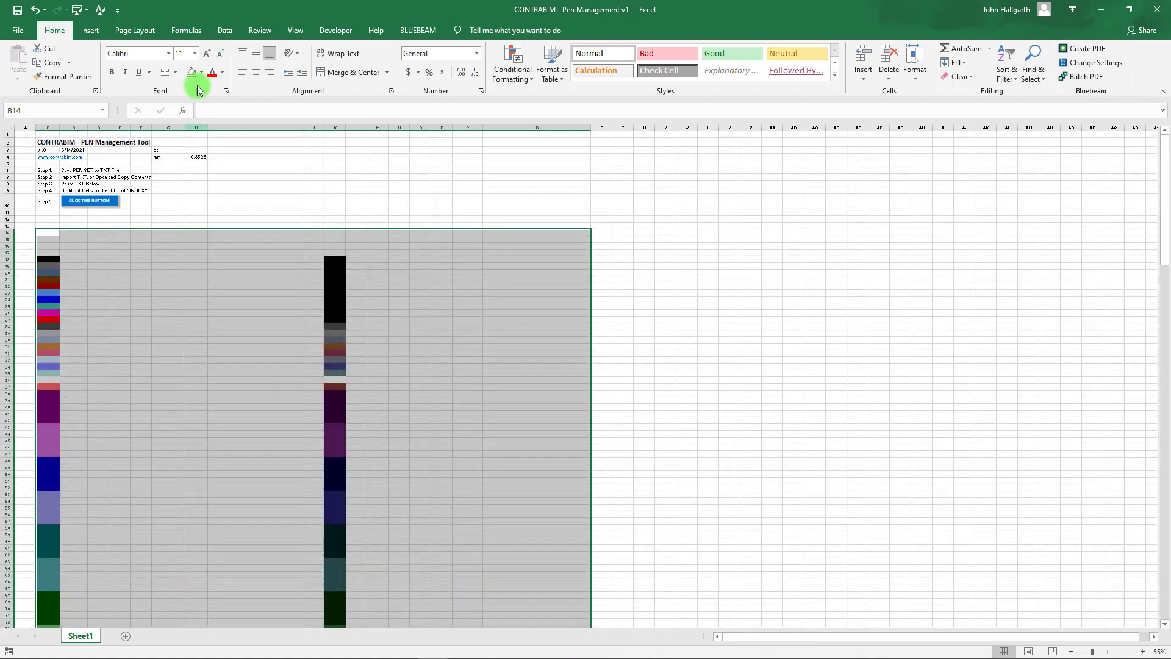
click(191, 72)
click(112, 319)
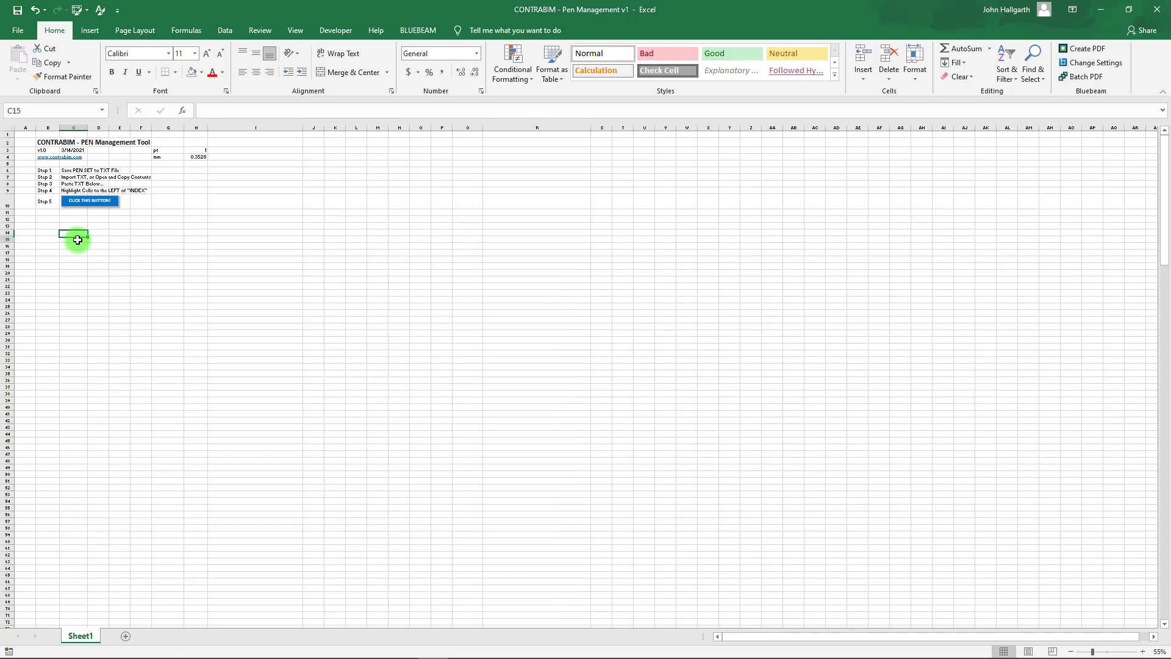
ctrl+scroll(69, 244, up, 2)
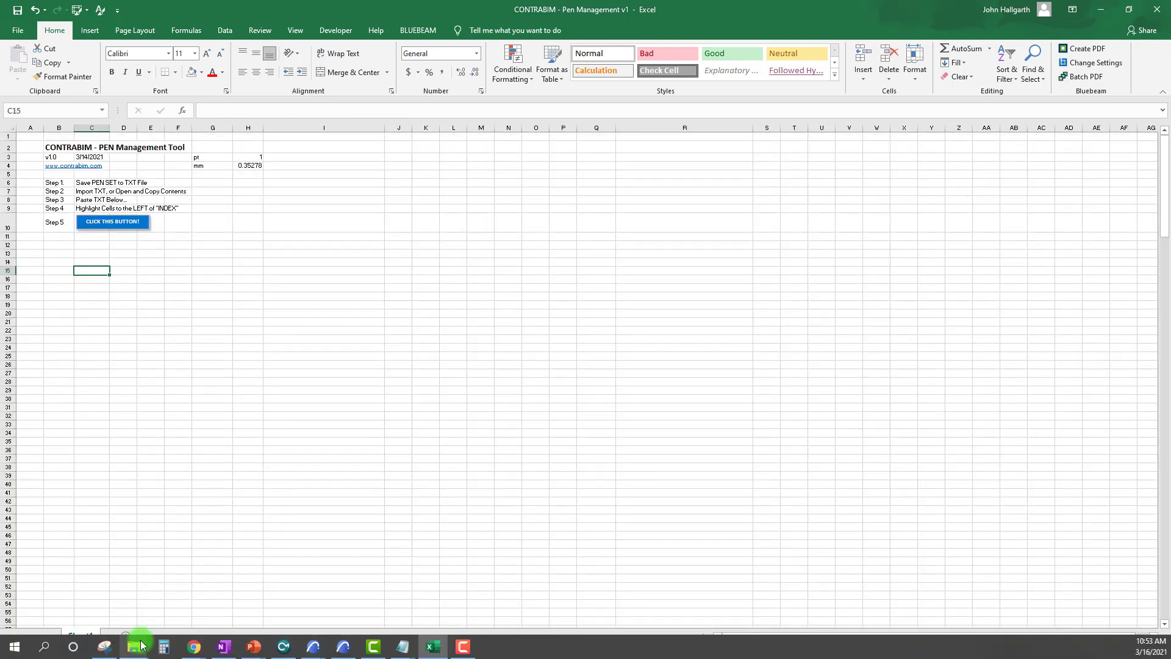
- Open the Pen Set TXT Files folder inside CONTRABIM PEN RIG and resize its window
mouse_move(138, 650)
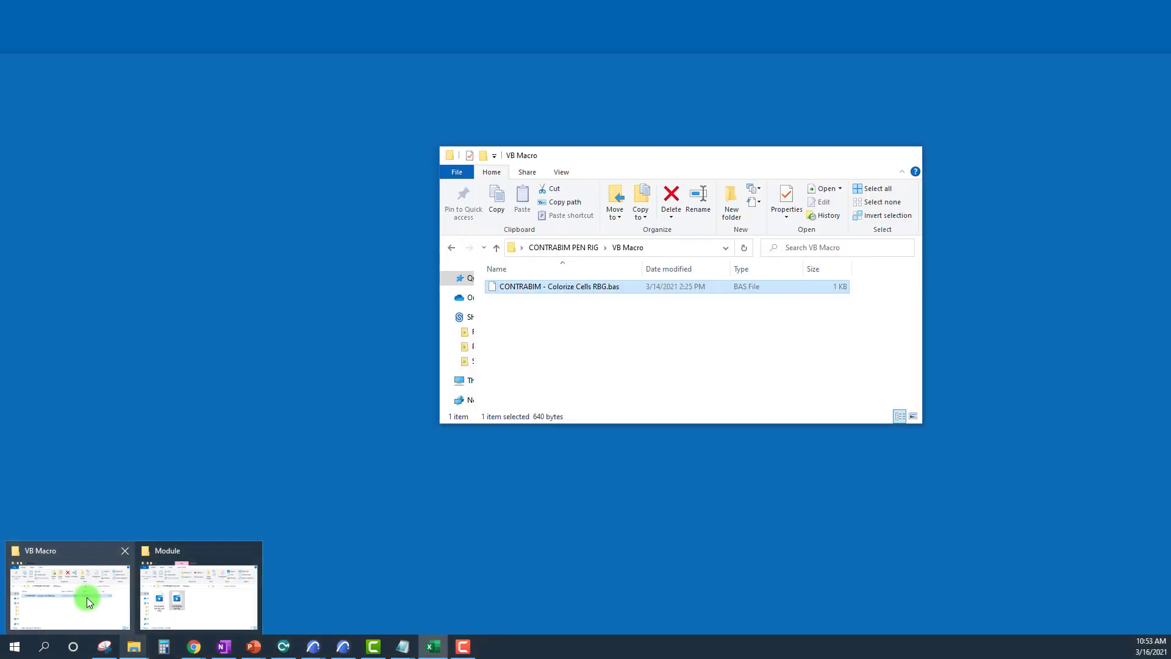
click(87, 598)
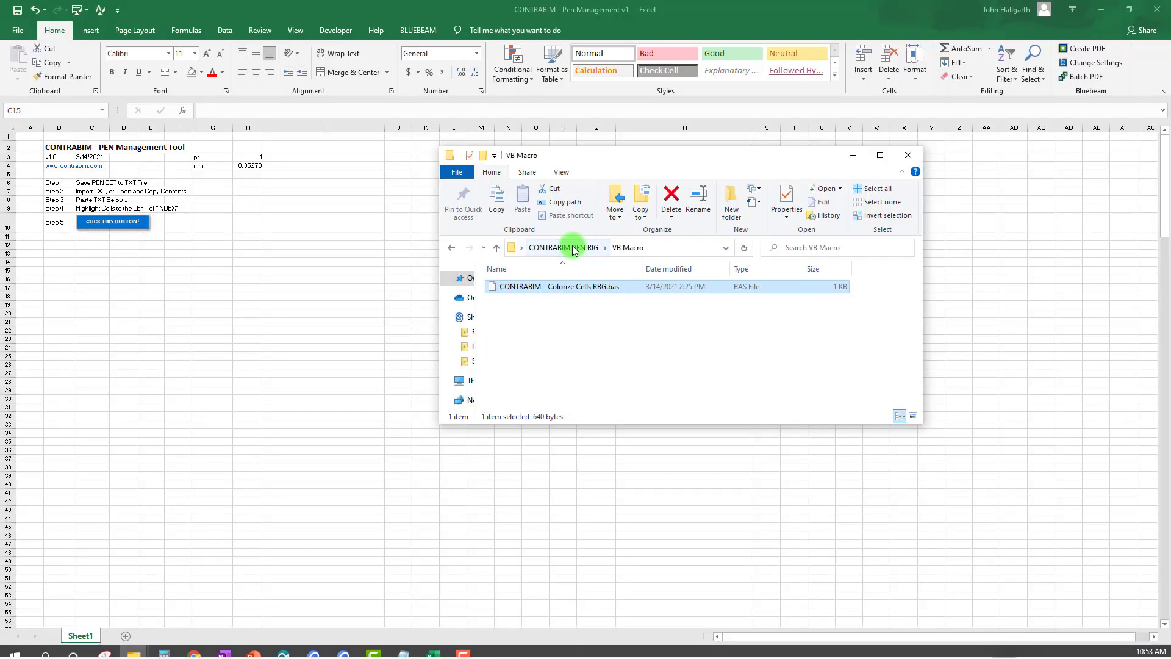
click(583, 247)
double_click(525, 301)
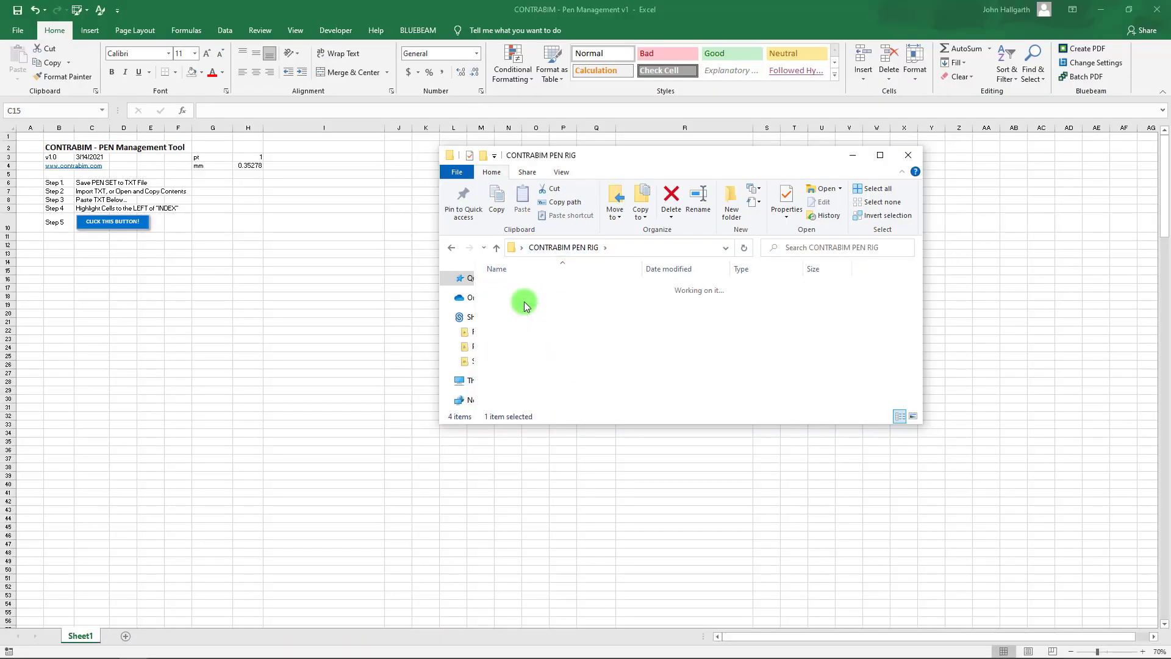
click(543, 301)
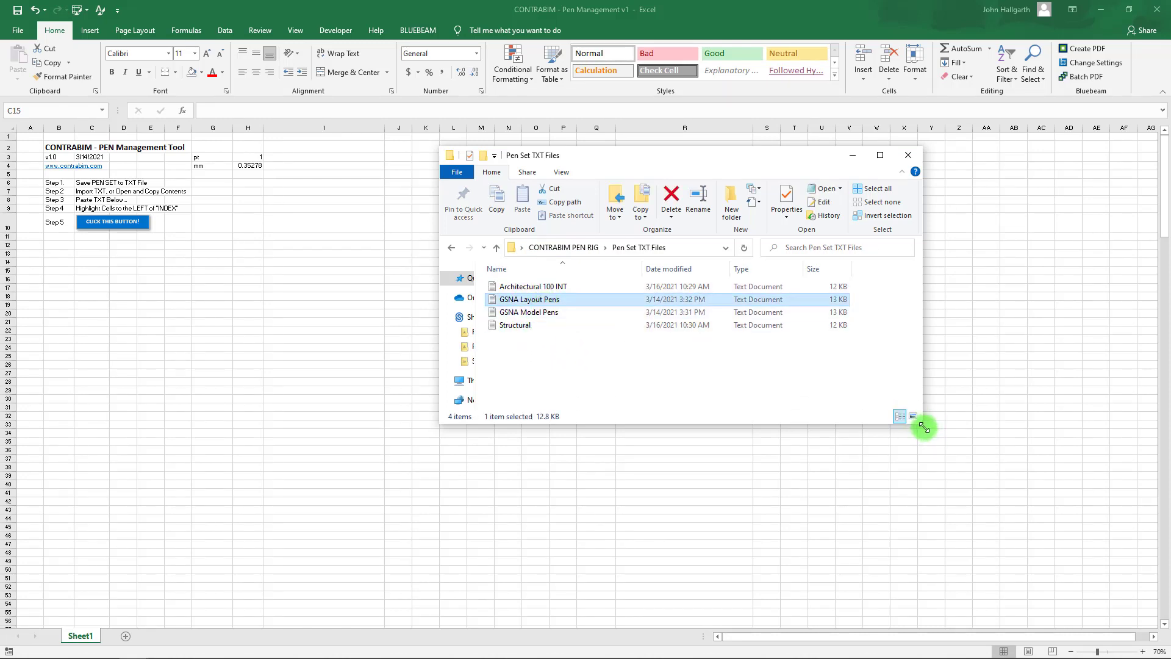
drag(924, 428, 943, 403)
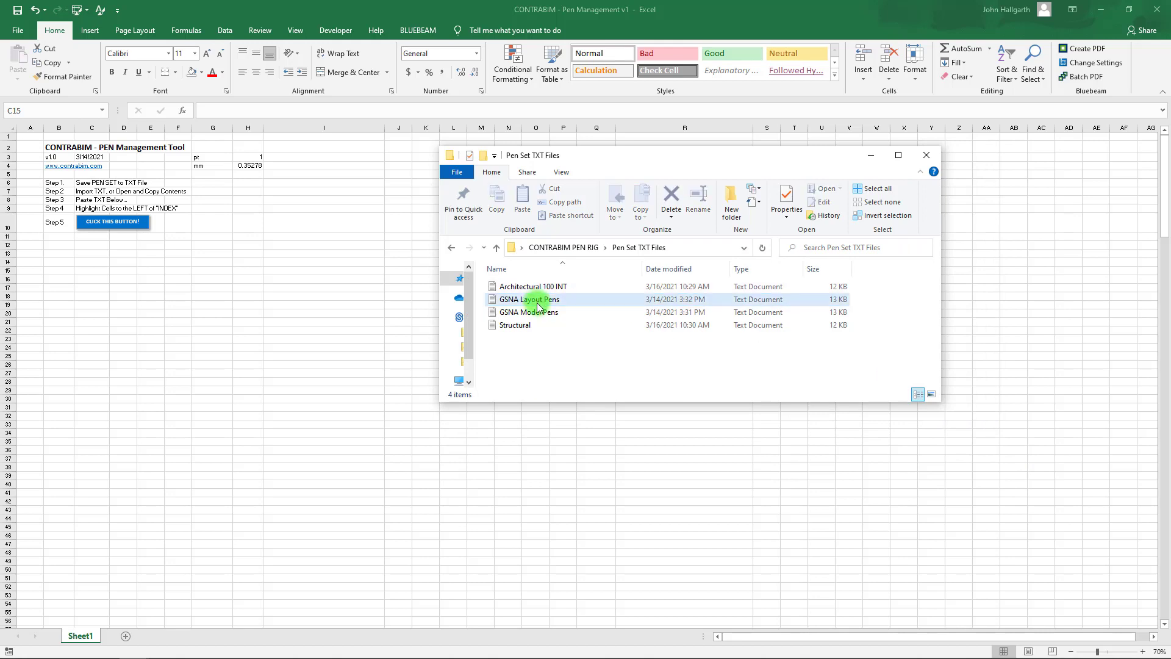
click(532, 343)
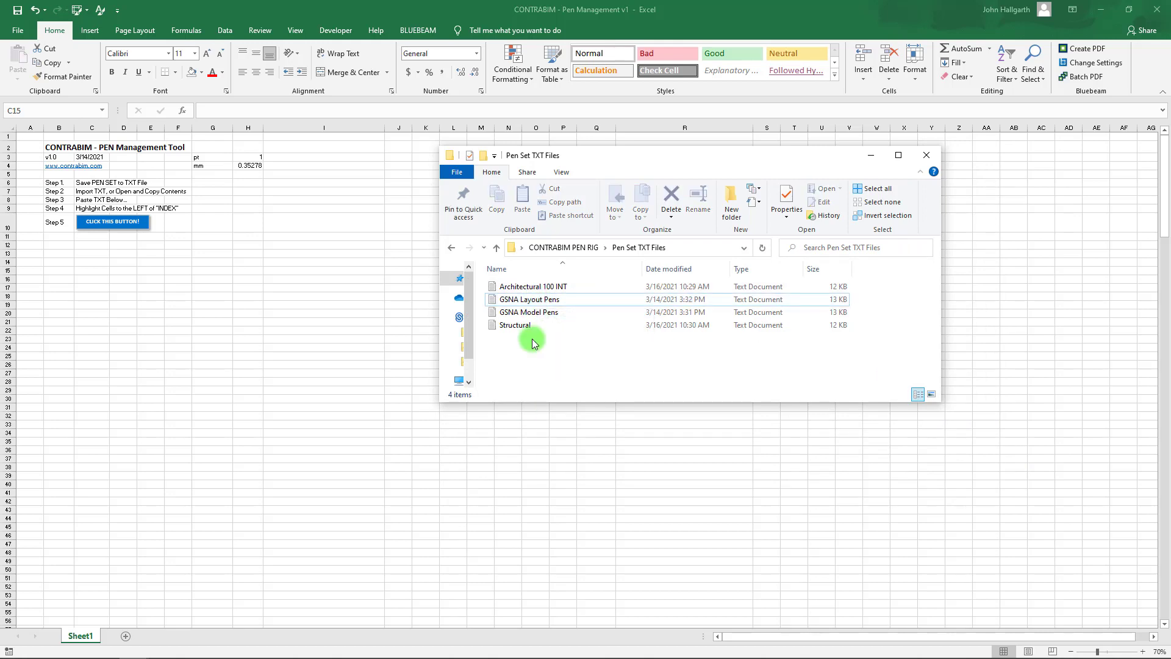
- Switch back to the ARCHICAD pens worksheet and bring up the Attribute Manager
click(338, 651)
click(344, 598)
click(619, 338)
click(987, 631)
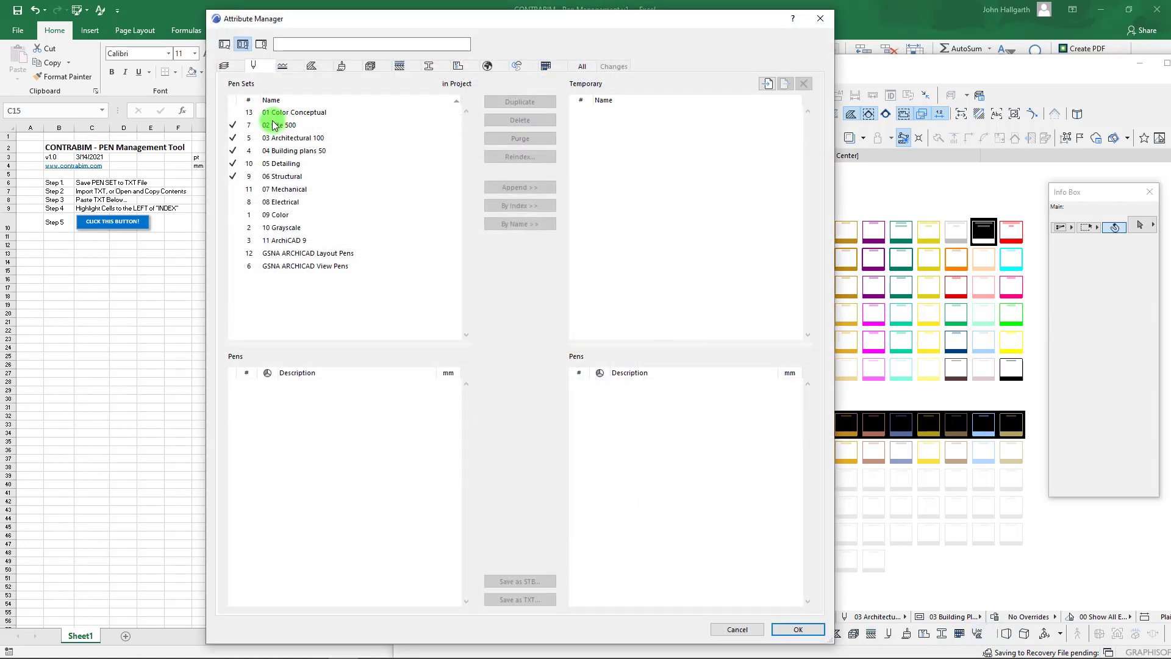
- Copy the 11 ArchiCAD 9 pen set into the Attribute Manager's Temporary list
click(278, 139)
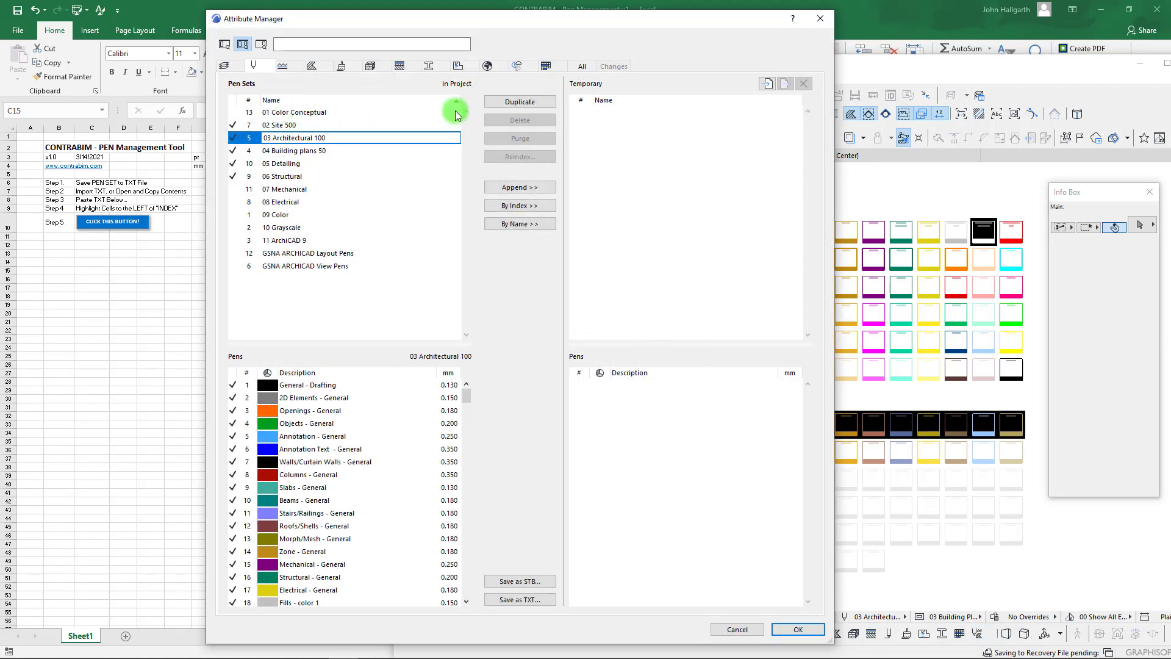
click(291, 239)
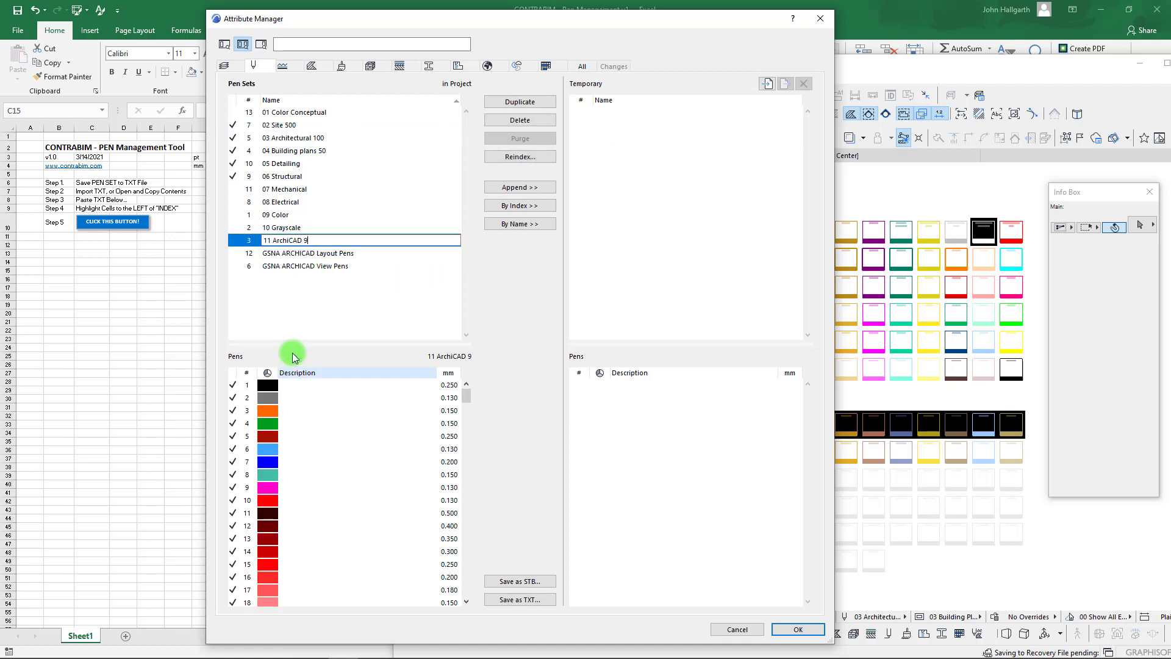
click(506, 208)
double_click(641, 112)
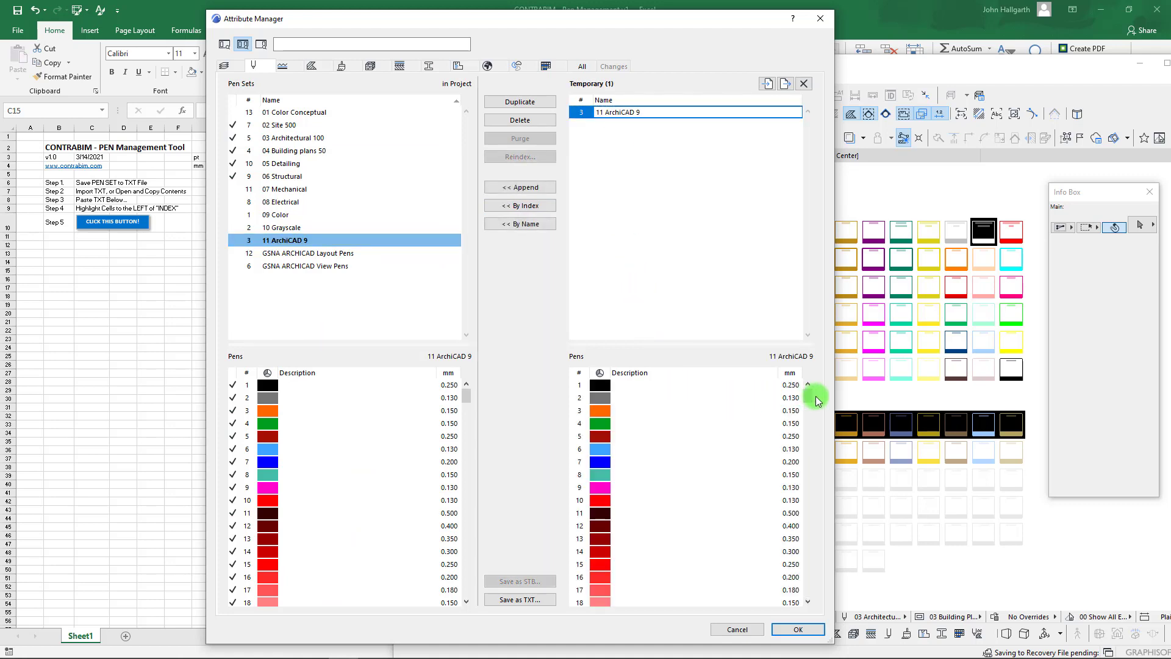
- Select all 255 pens and save them as a text file named 'Archicad 9'
click(787, 385)
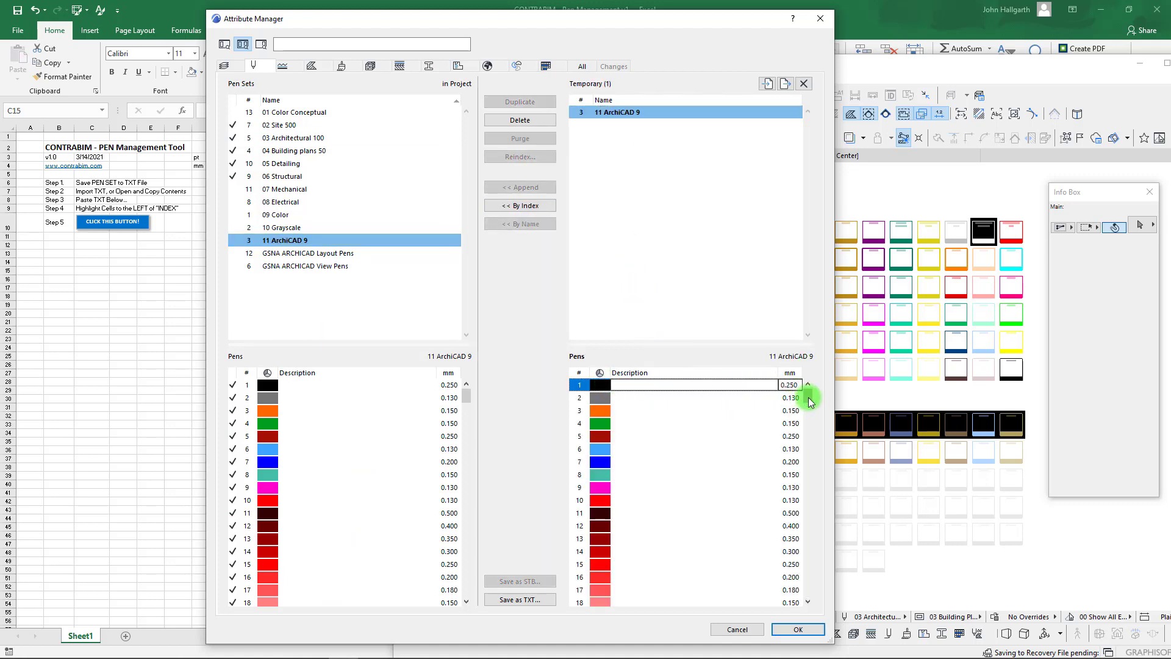
drag(807, 397, 807, 590)
shift+click(634, 590)
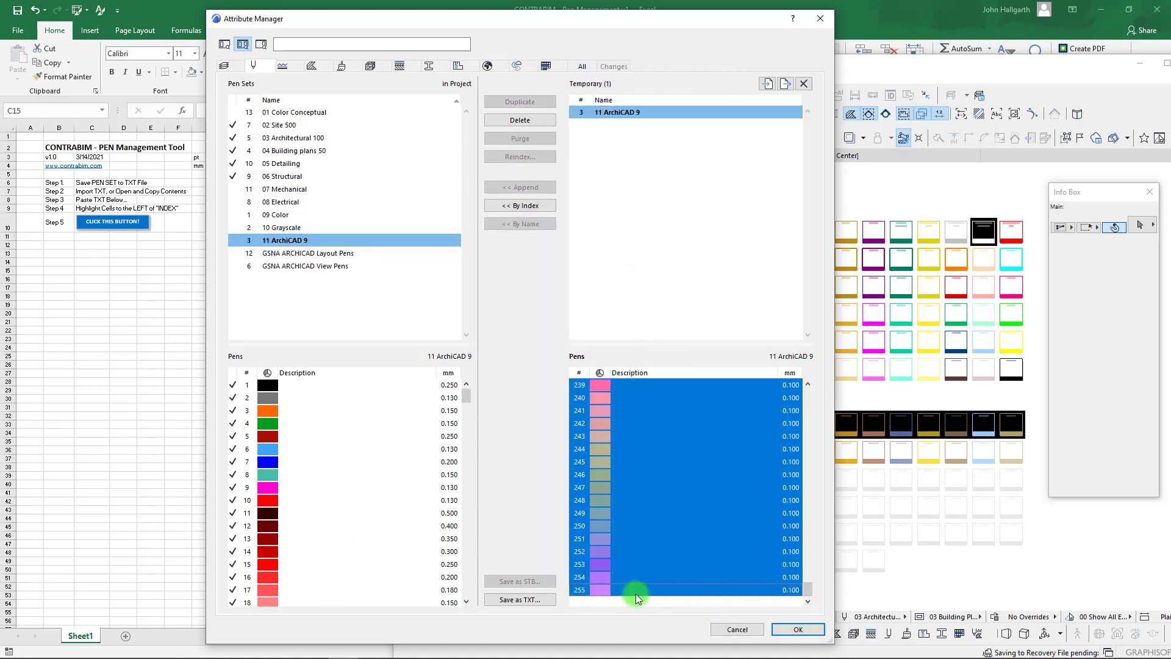
click(528, 601)
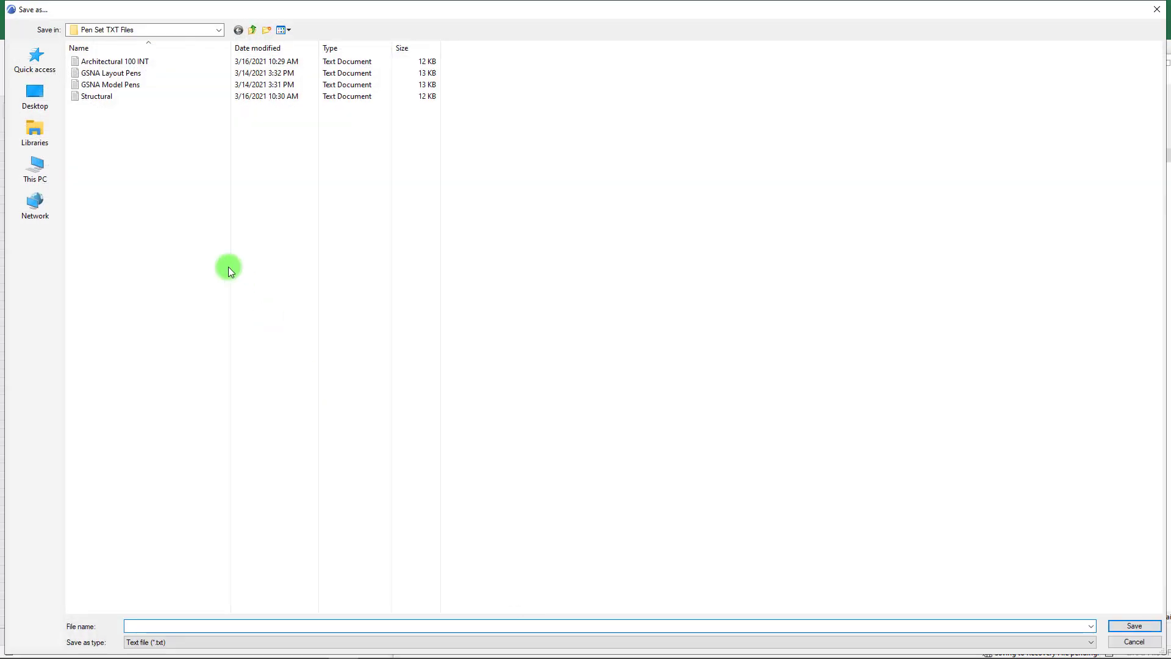
text(Archicad 9)
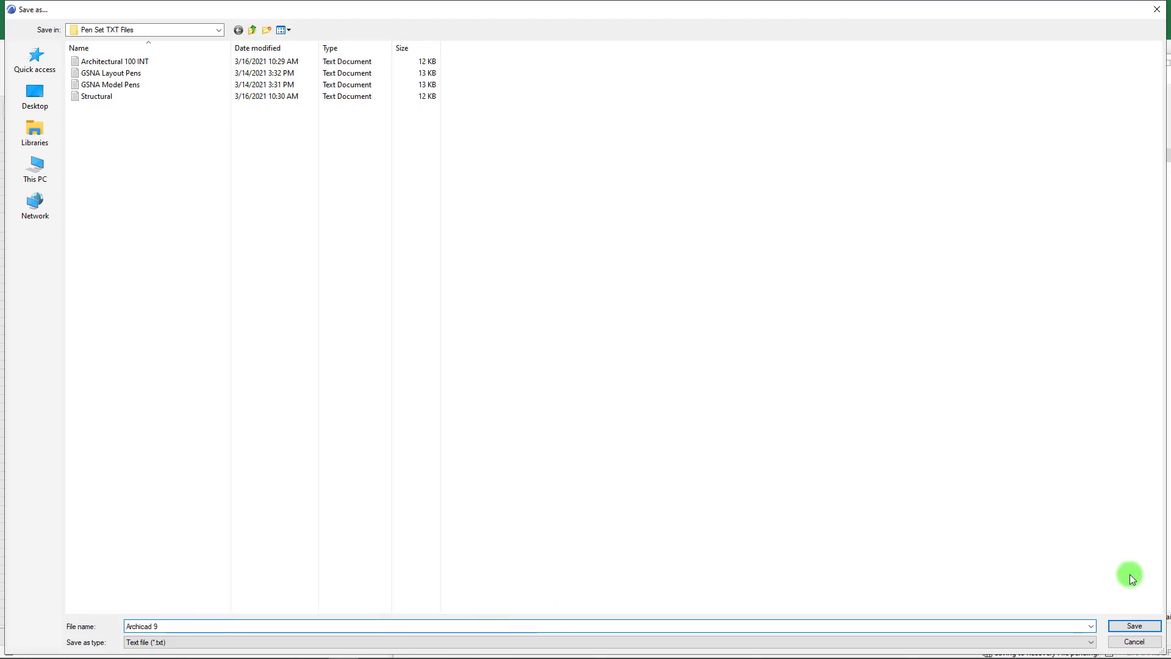
click(1132, 627)
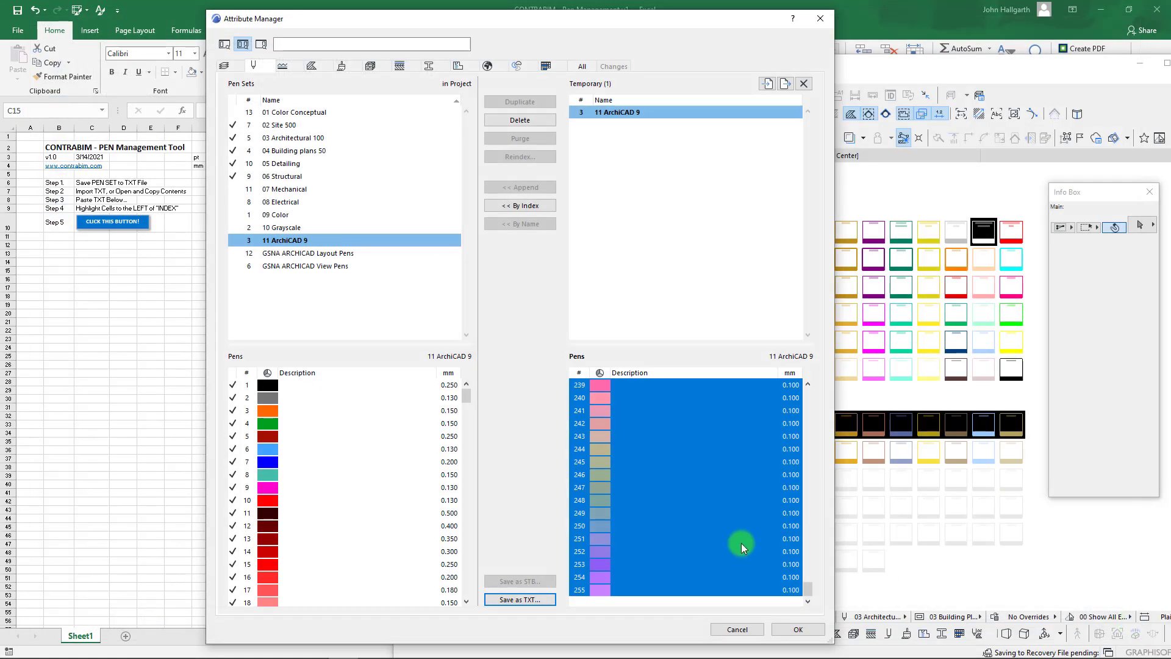
- Close the Attribute Manager and bring the Pen Set TXT Files folder over Excel, checking Archicad 9
click(824, 23)
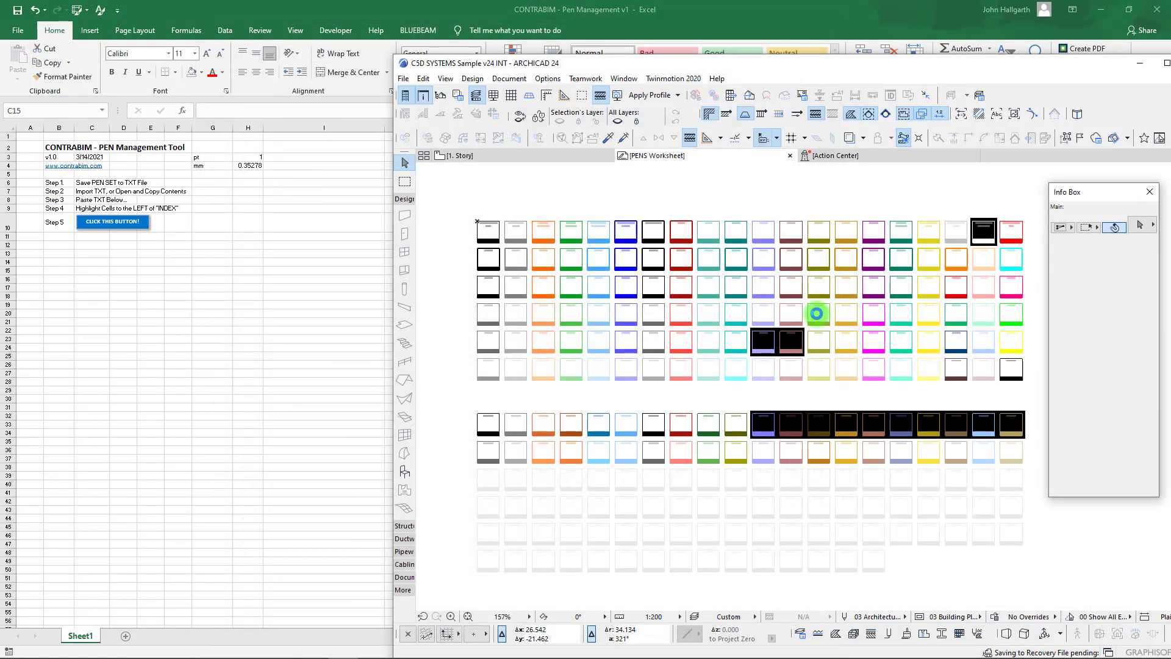
click(145, 338)
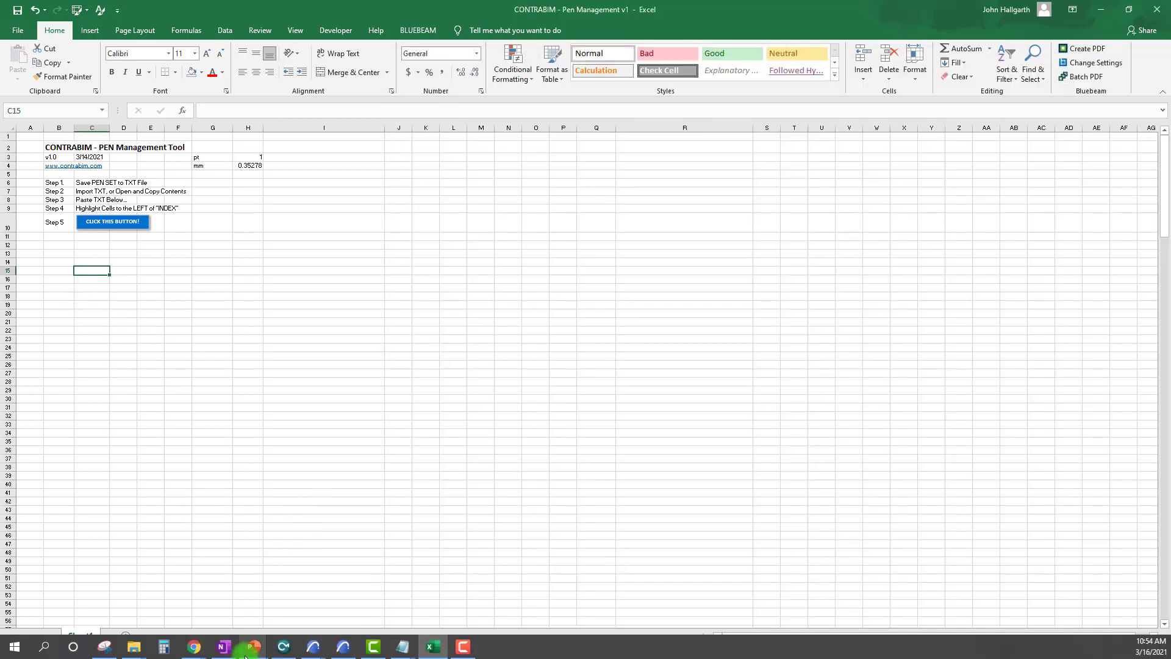
mouse_move(138, 653)
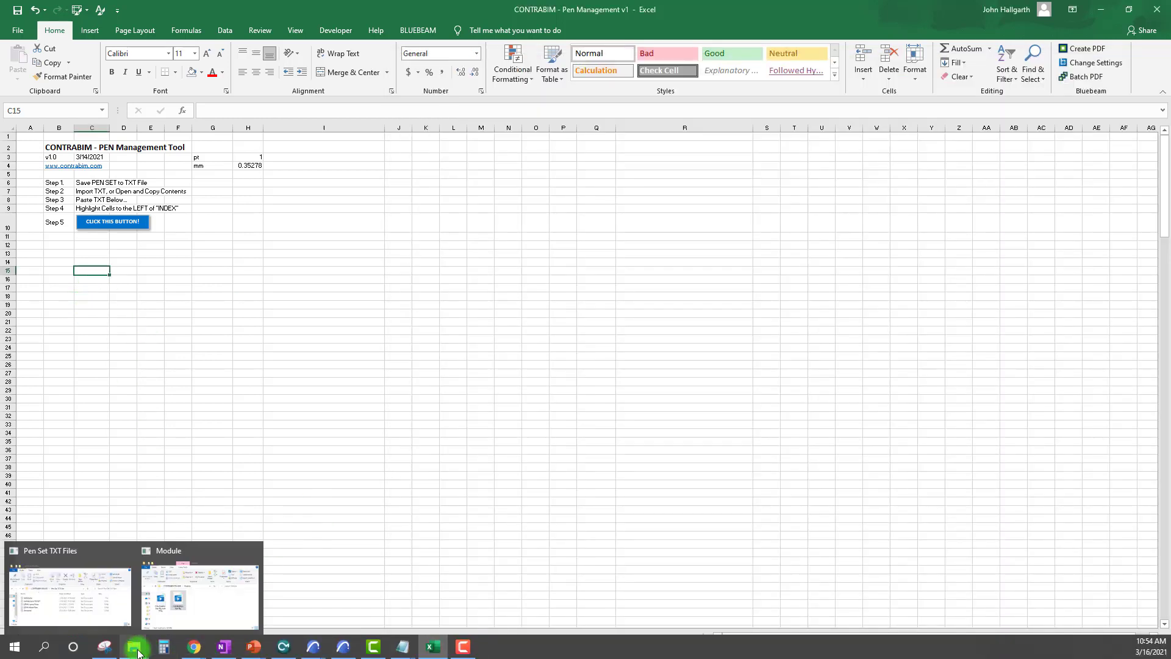
click(92, 601)
drag(629, 158, 670, 165)
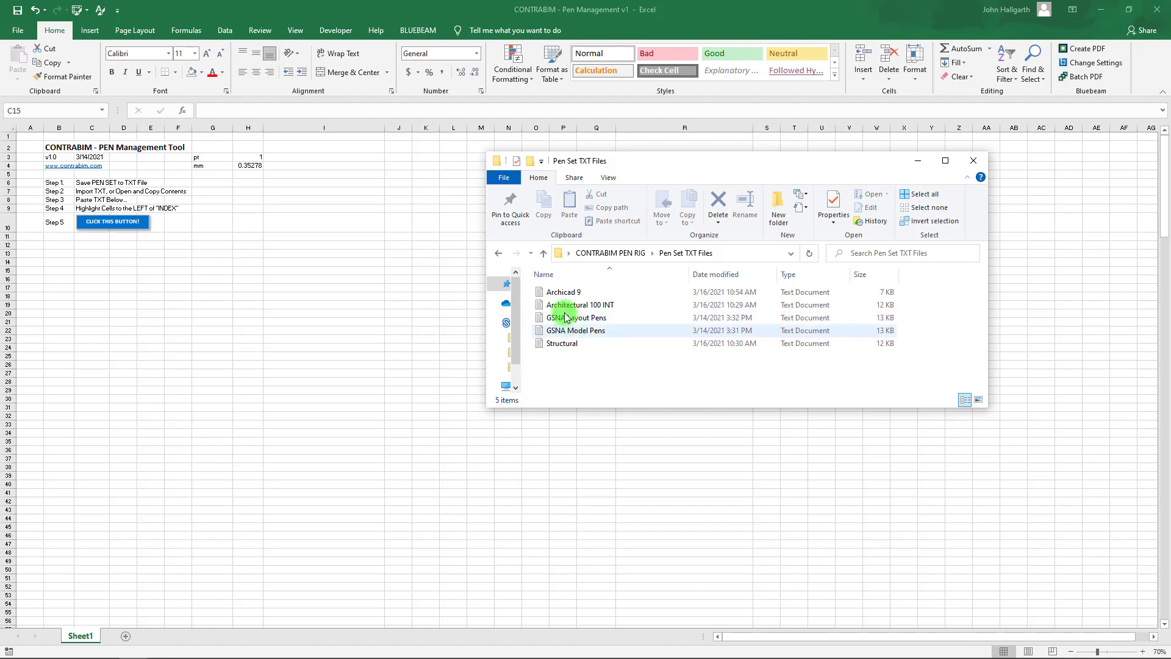
click(566, 292)
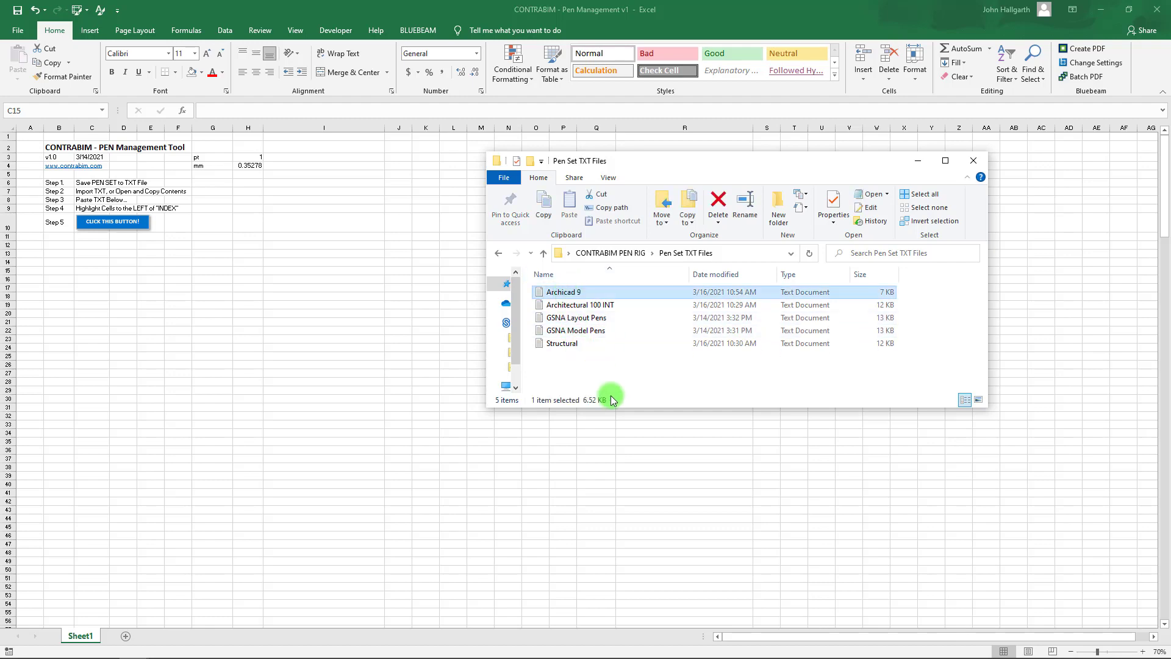
- Open GSNA Model Pens in Notepad, copy its whole pen table, and return to Excel cell C15
double_click(568, 330)
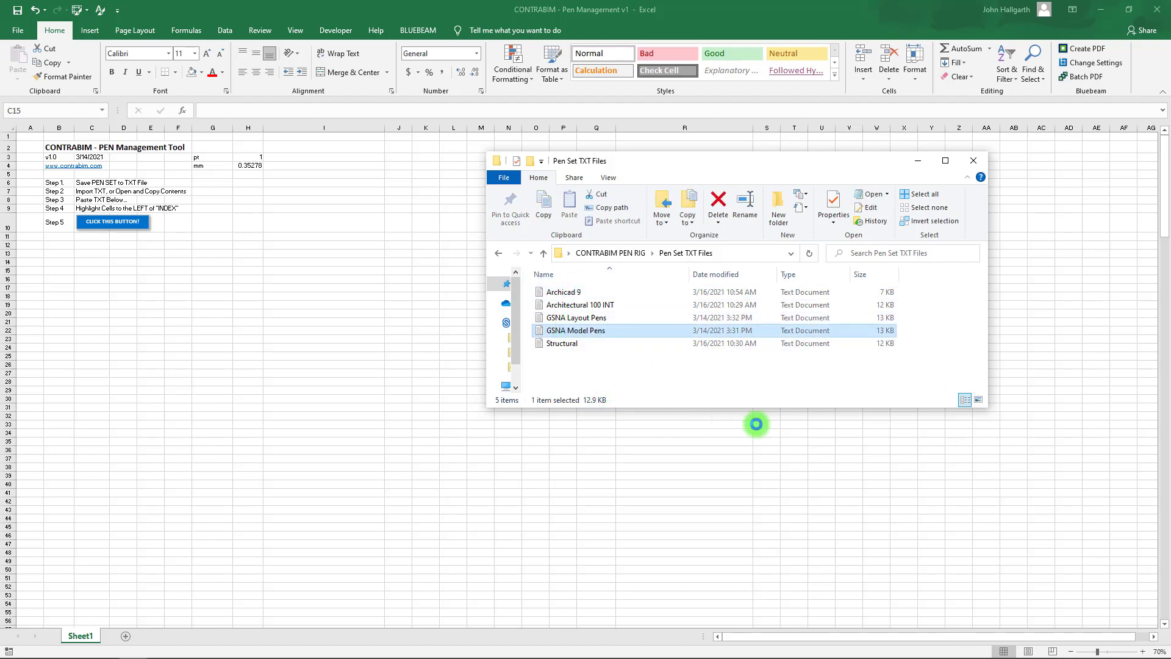
drag(420, 131, 429, 125)
key(ctrl+a)
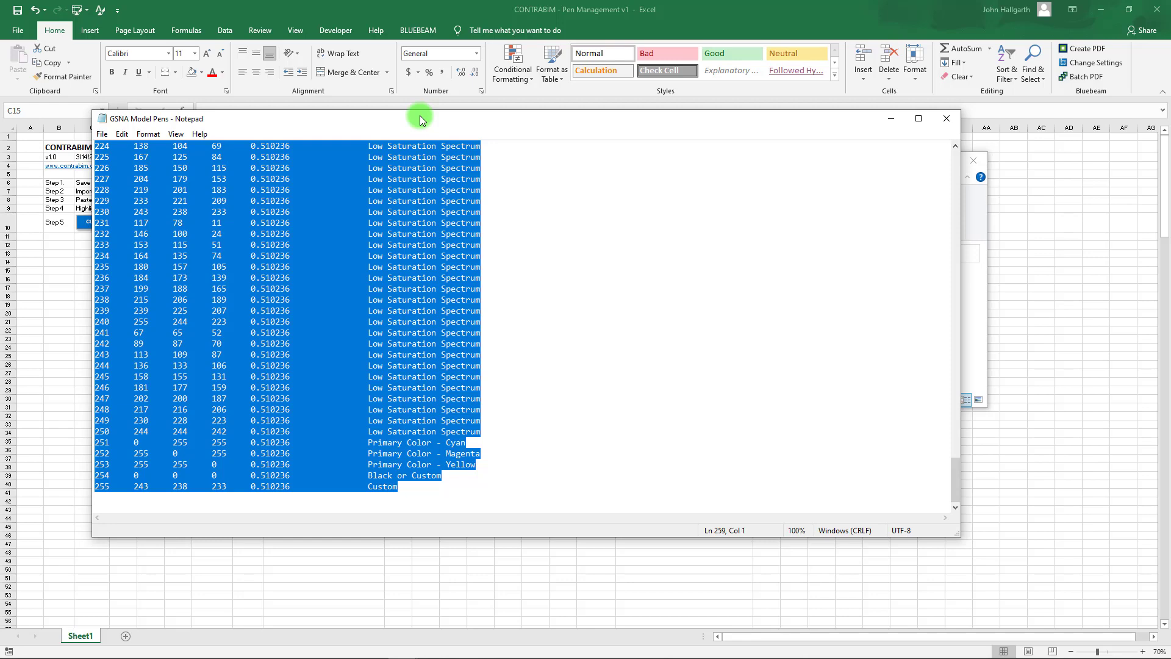
click(891, 121)
click(89, 274)
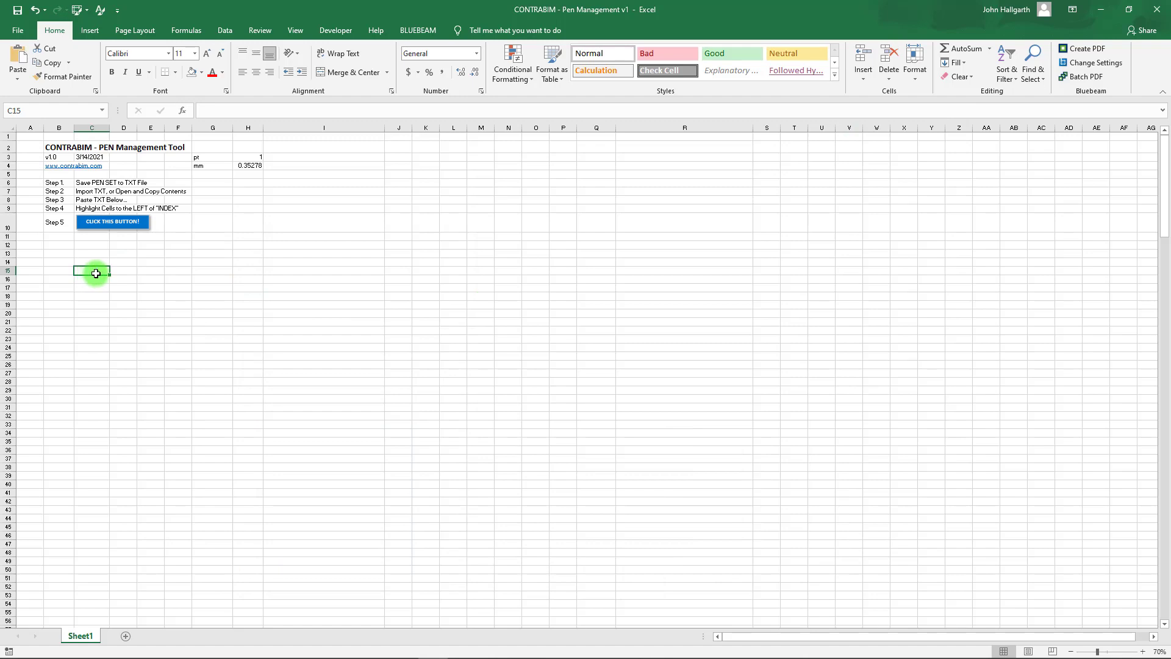
- Paste the GSNA View Pens table at C15 and generate colour swatches in B18:B272
key(ctrl+v)
click(454, 381)
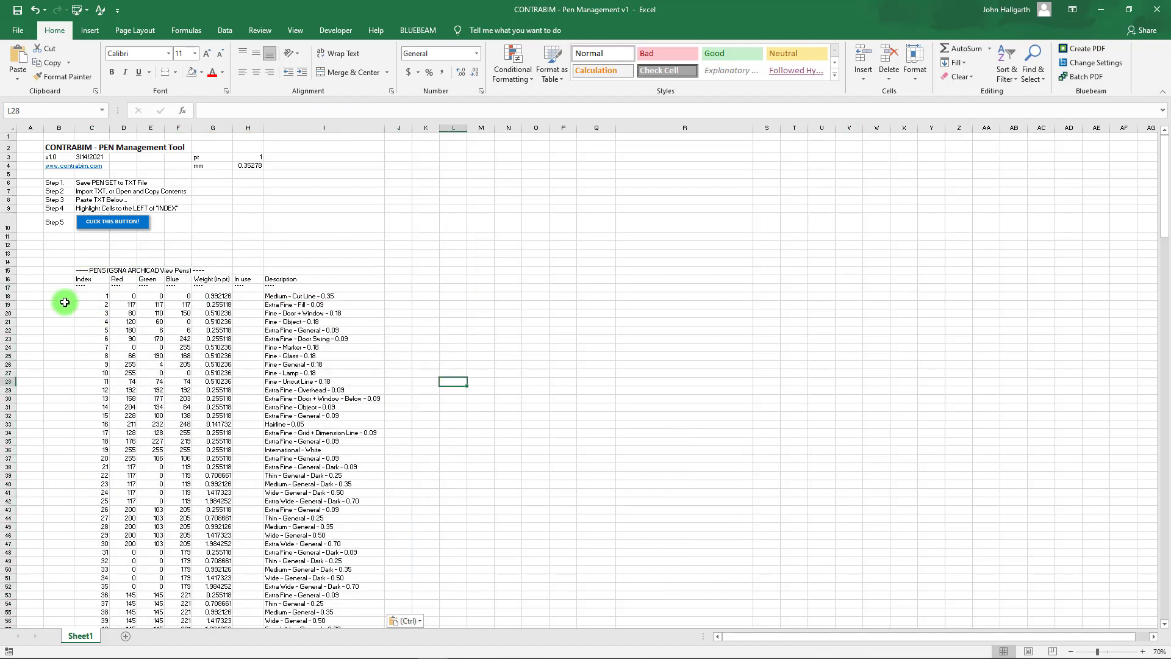
drag(1164, 219, 1165, 601)
drag(58, 606, 55, 175)
scroll(170, 261, up, 4)
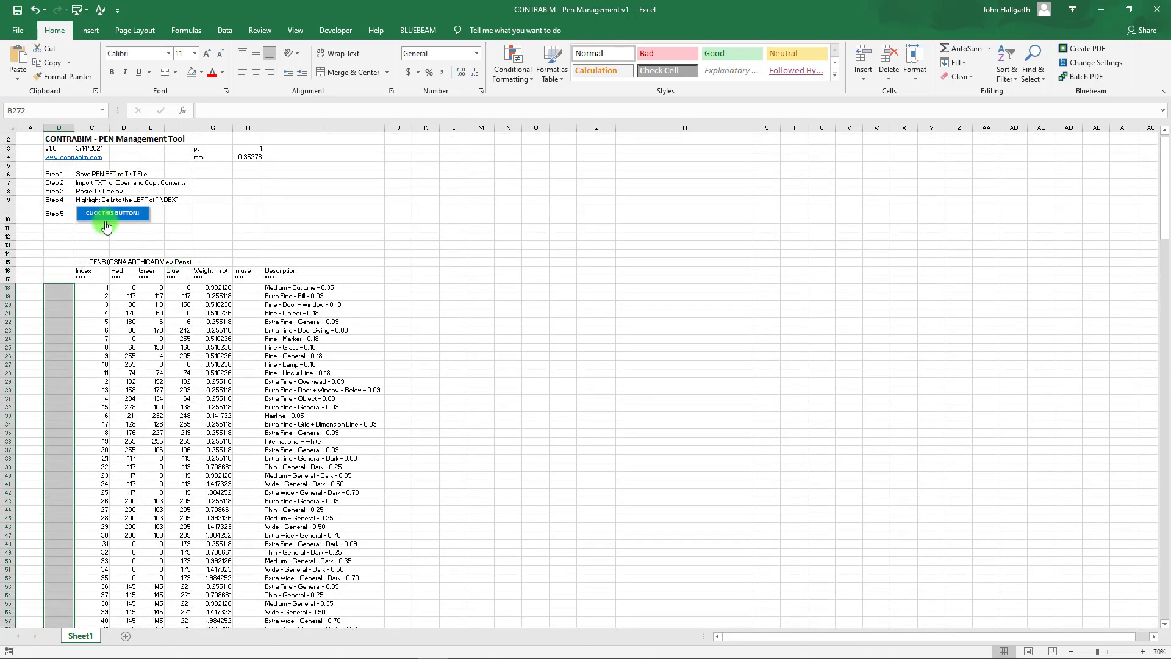
click(100, 214)
mouse_move(1164, 199)
mouse_down()
mouse_move(1167, 573)
mouse_move(1165, 201)
mouse_up()
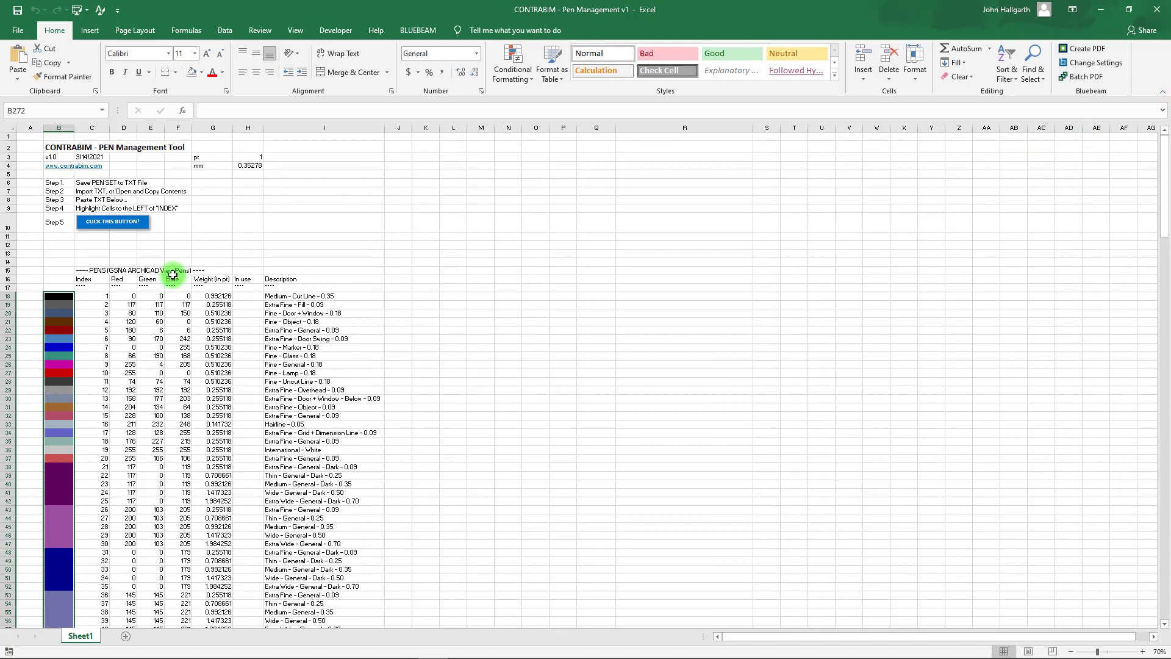
click(516, 346)
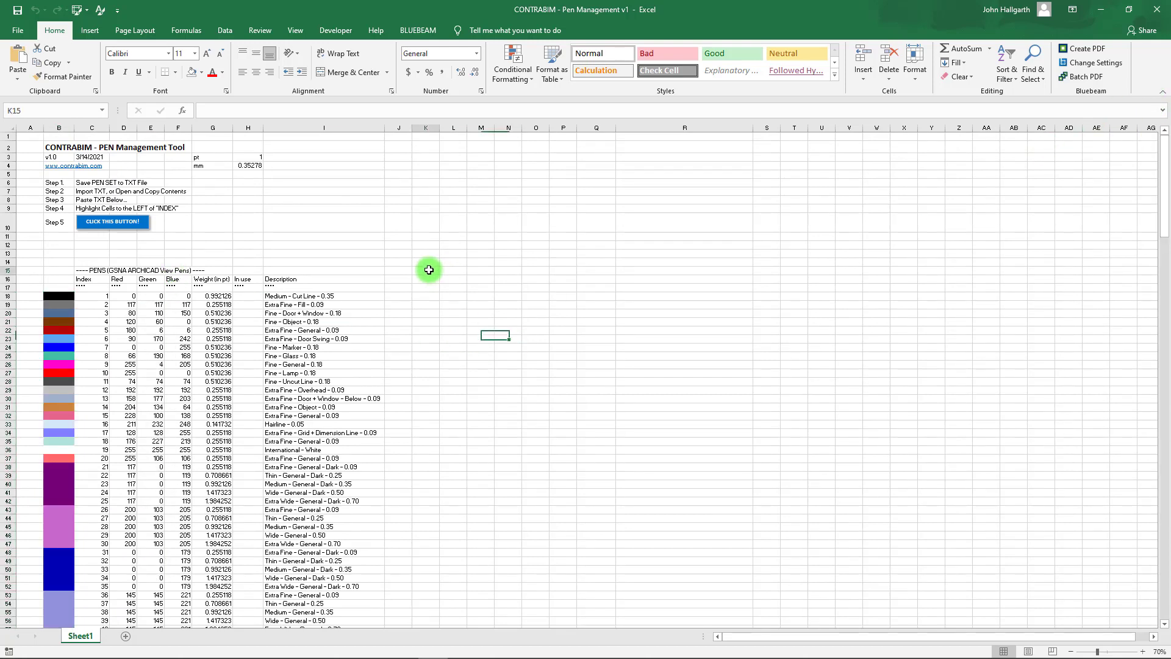
click(429, 270)
- Copy the entire GSNA Layout Pens text file from Notepad
mouse_move(437, 654)
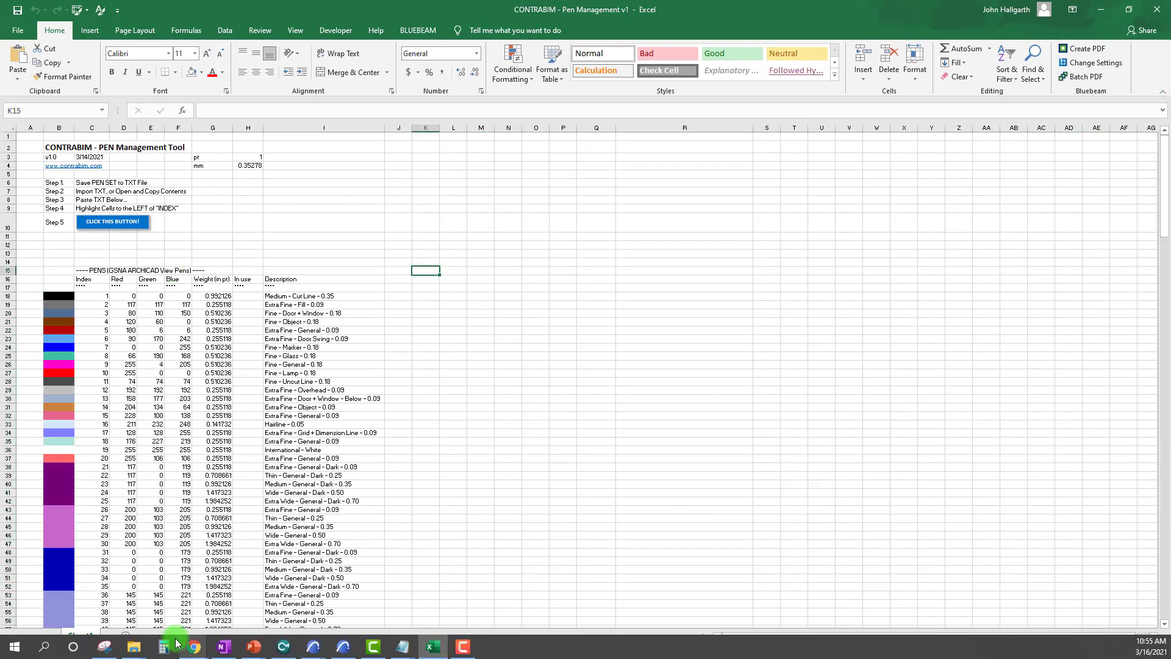
mouse_move(134, 645)
click(59, 583)
double_click(567, 318)
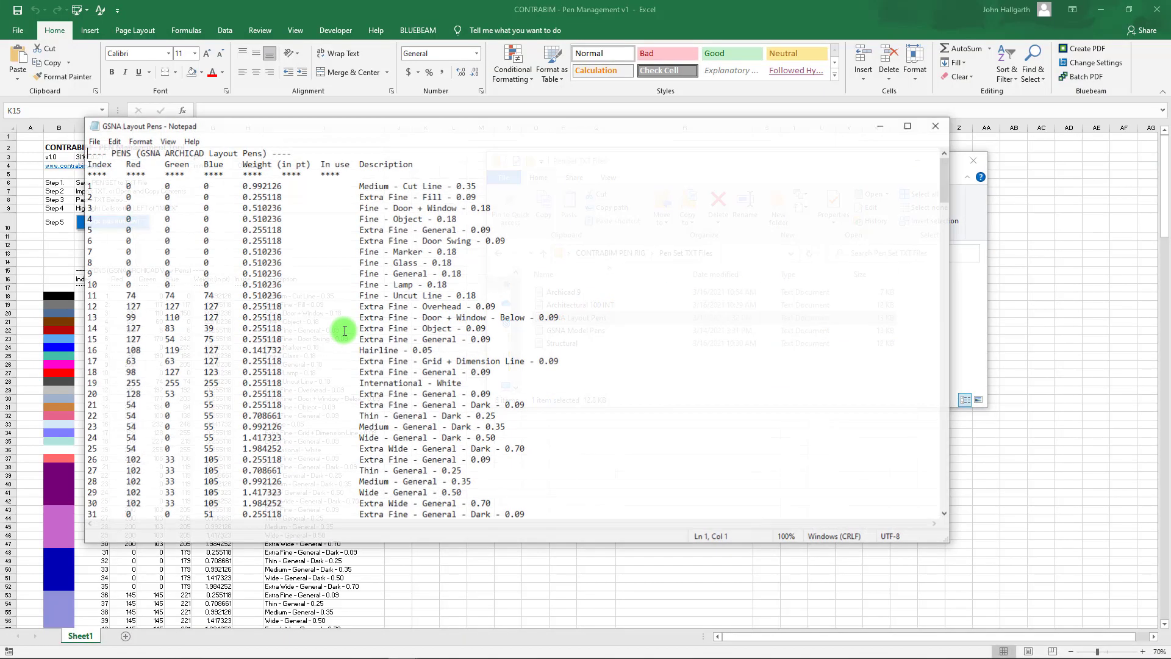
key(ctrl+a)
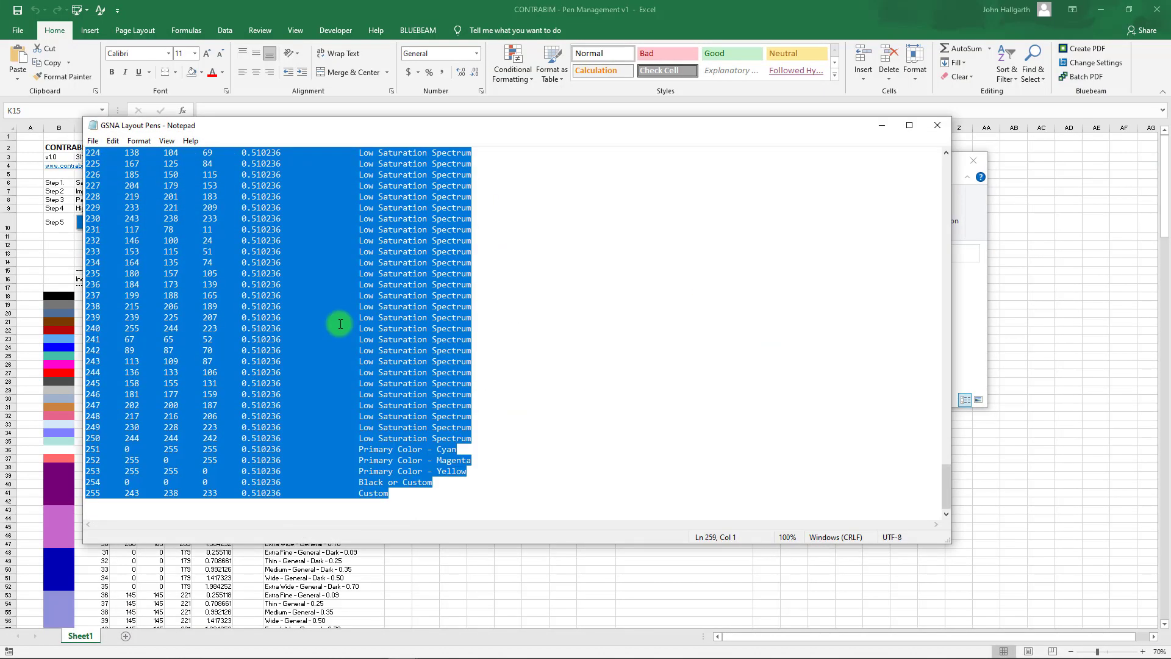
click(937, 126)
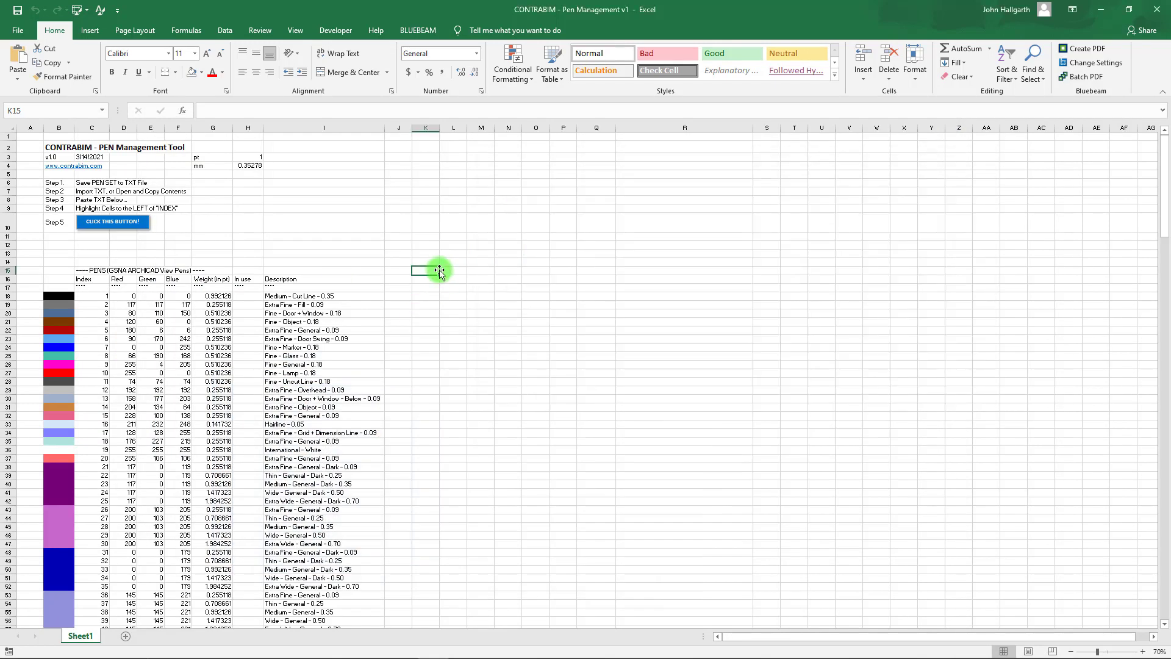
- Paste the Layout Pens table at L15 and inspect the View pen weights in column G
click(455, 269)
key(ctrl+v)
click(971, 415)
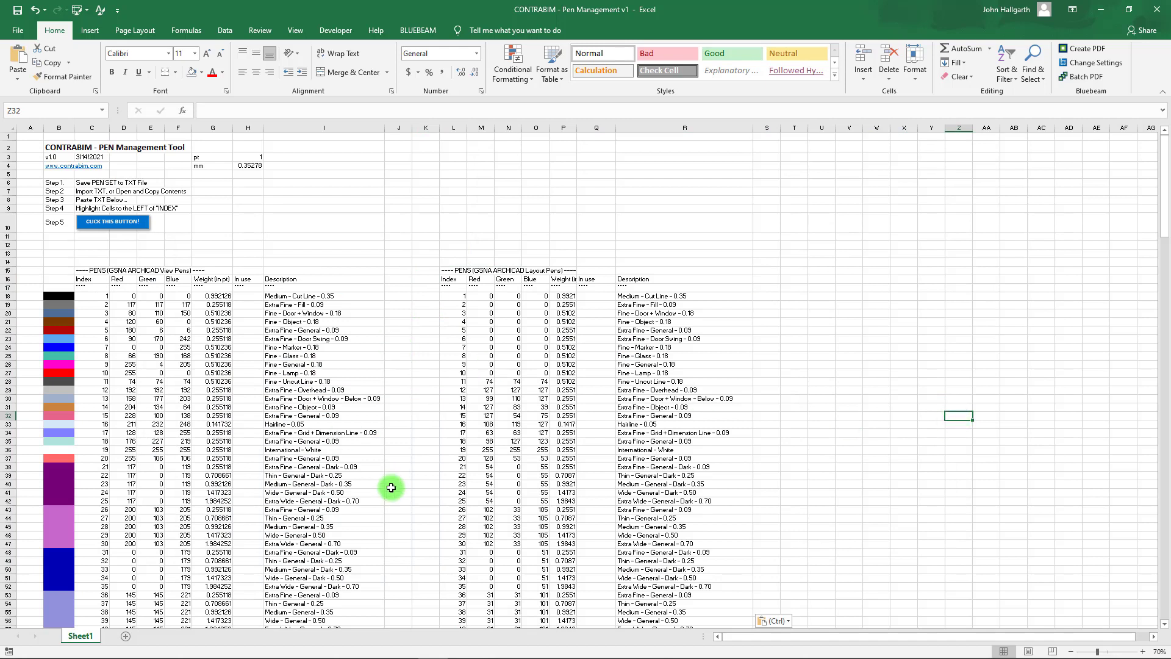
click(248, 295)
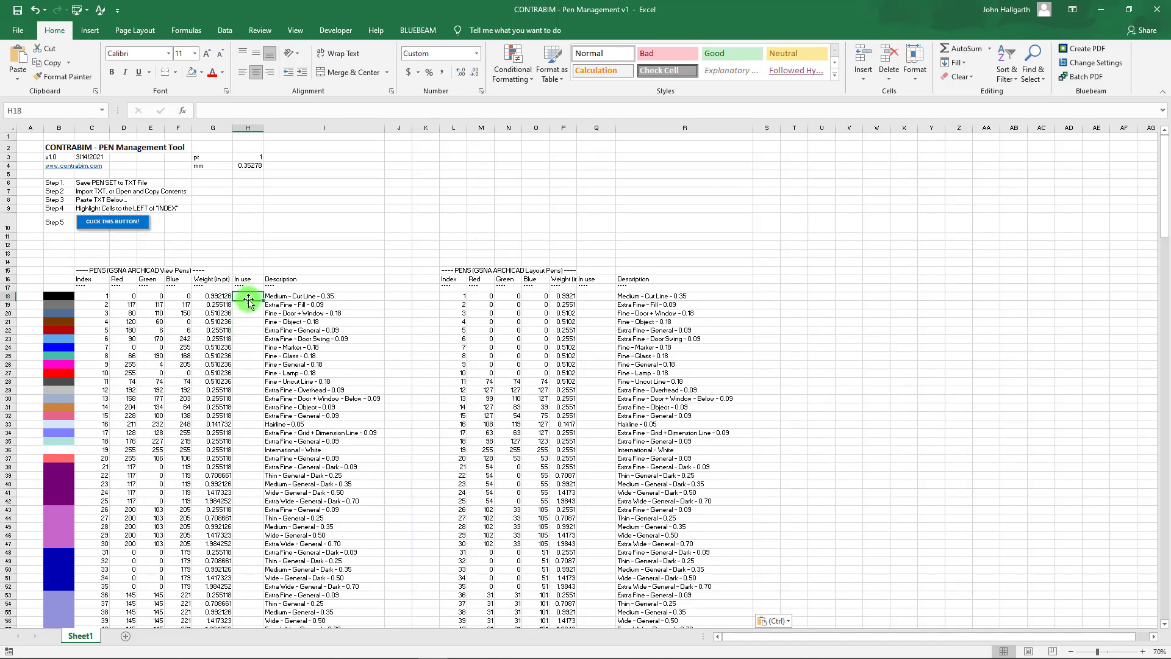
drag(215, 296, 215, 440)
click(217, 280)
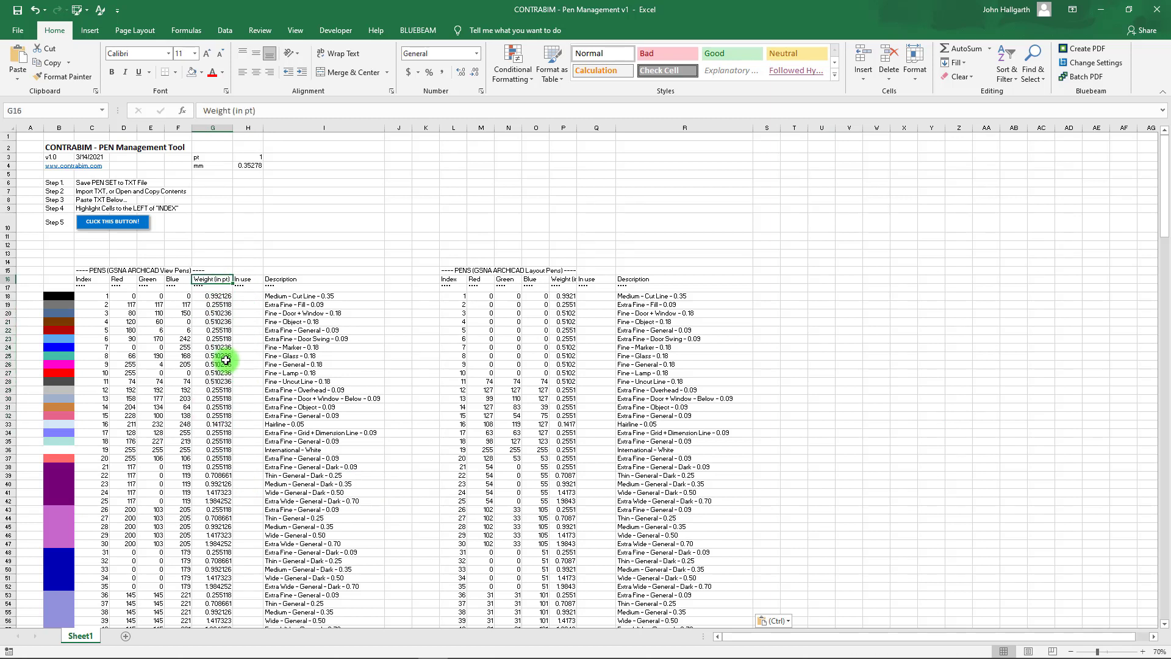
- Enter =G18*$H$4 in H18 to convert pen 1's weight to millimetres
click(251, 168)
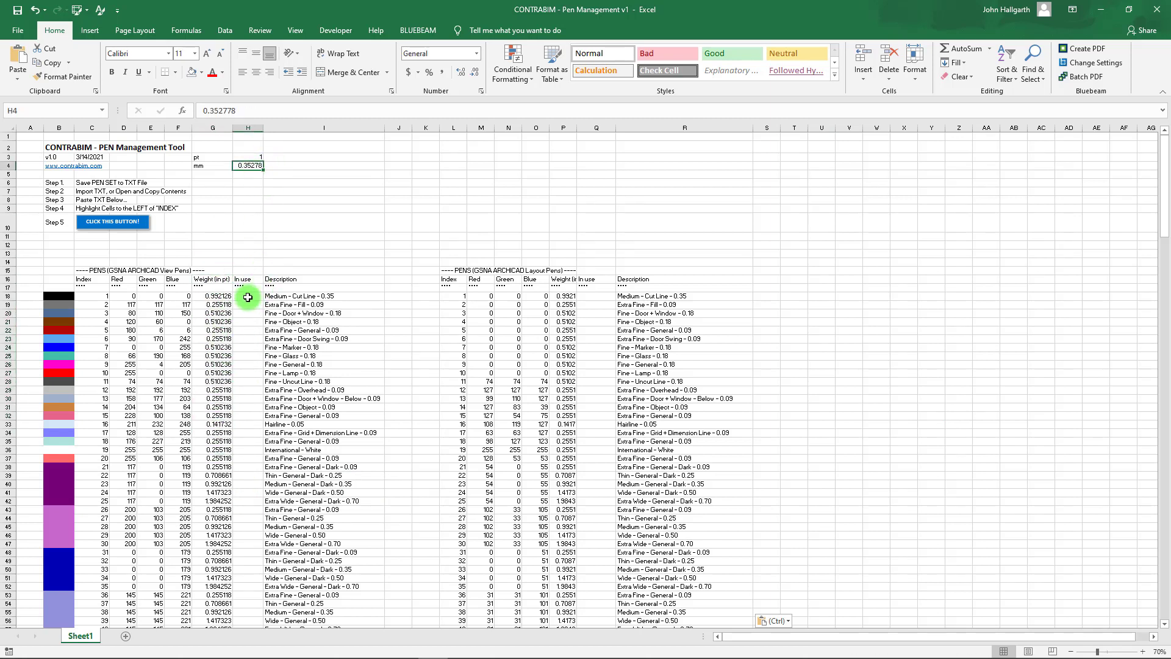
click(247, 297)
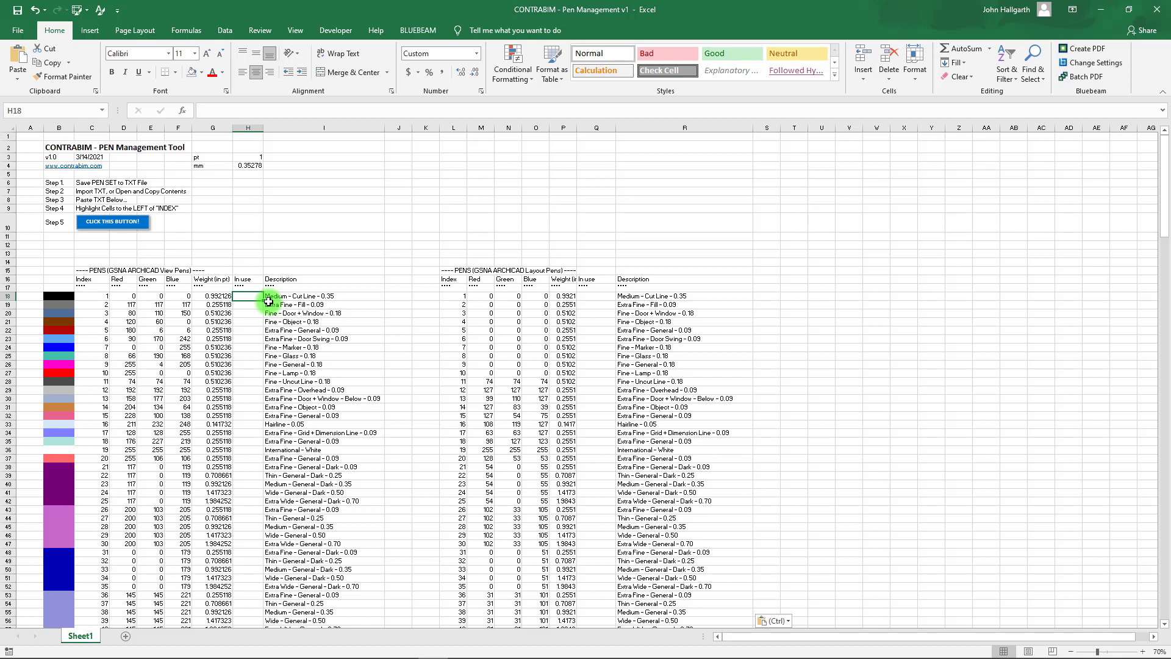
text(=)
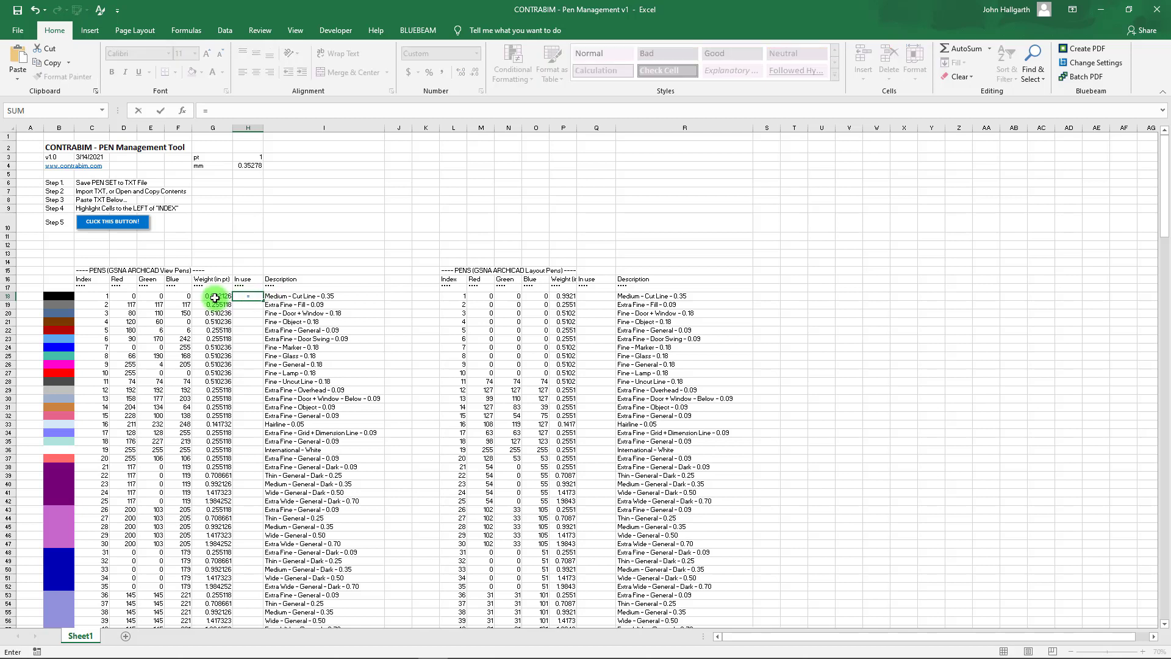
click(254, 164)
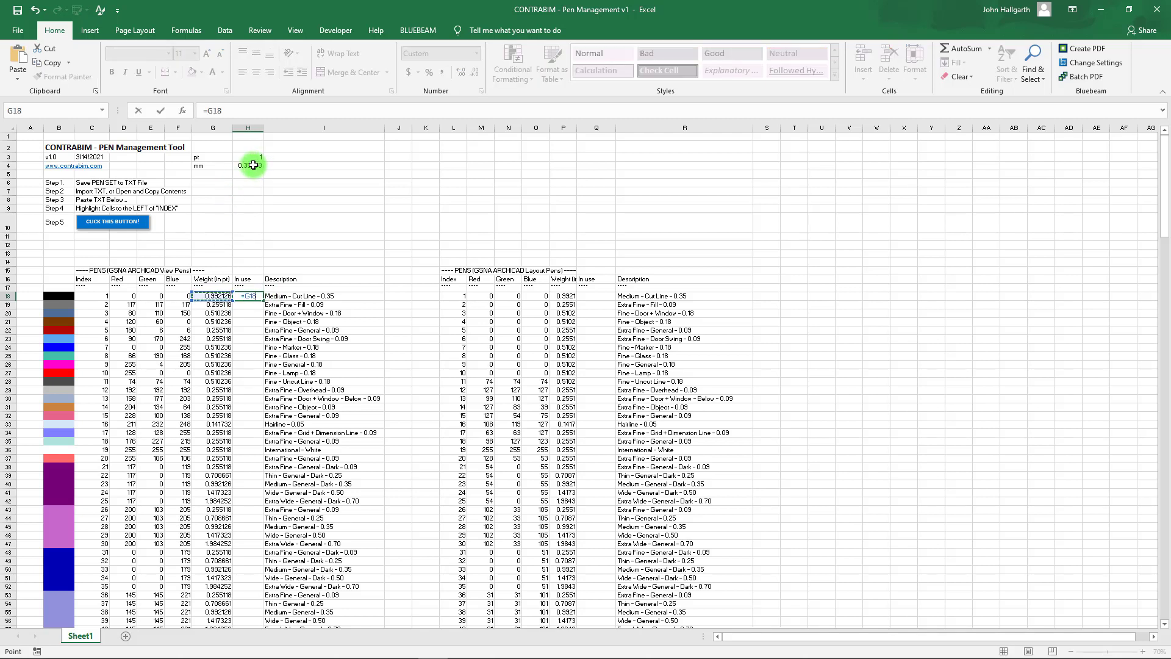
click(217, 296)
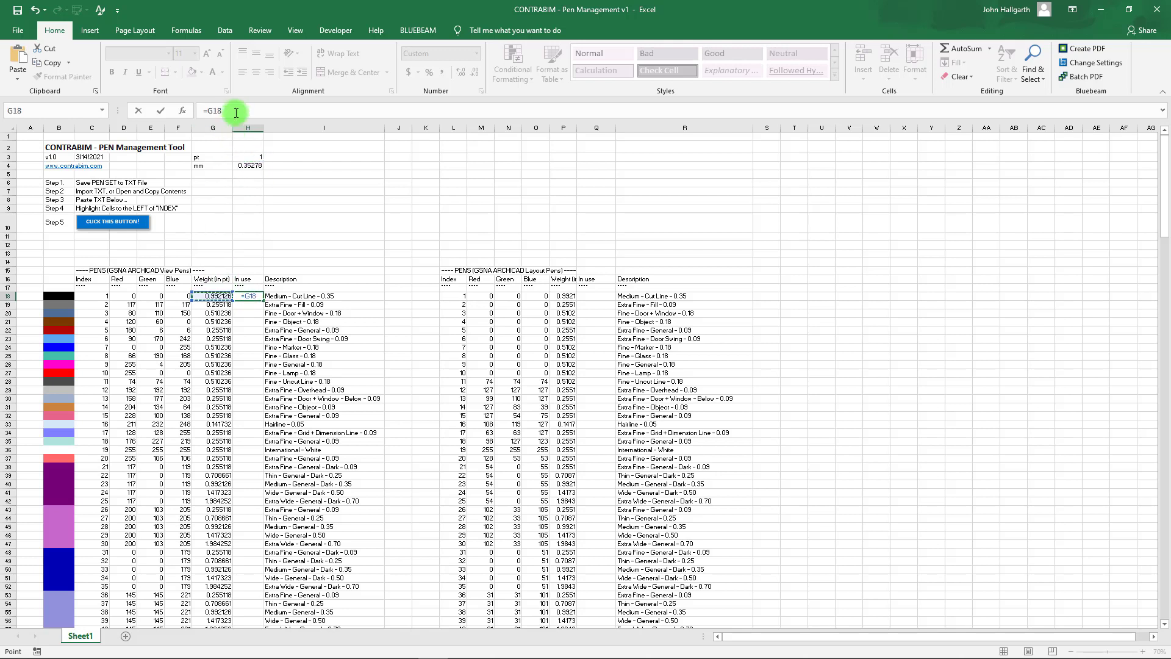
click(255, 166)
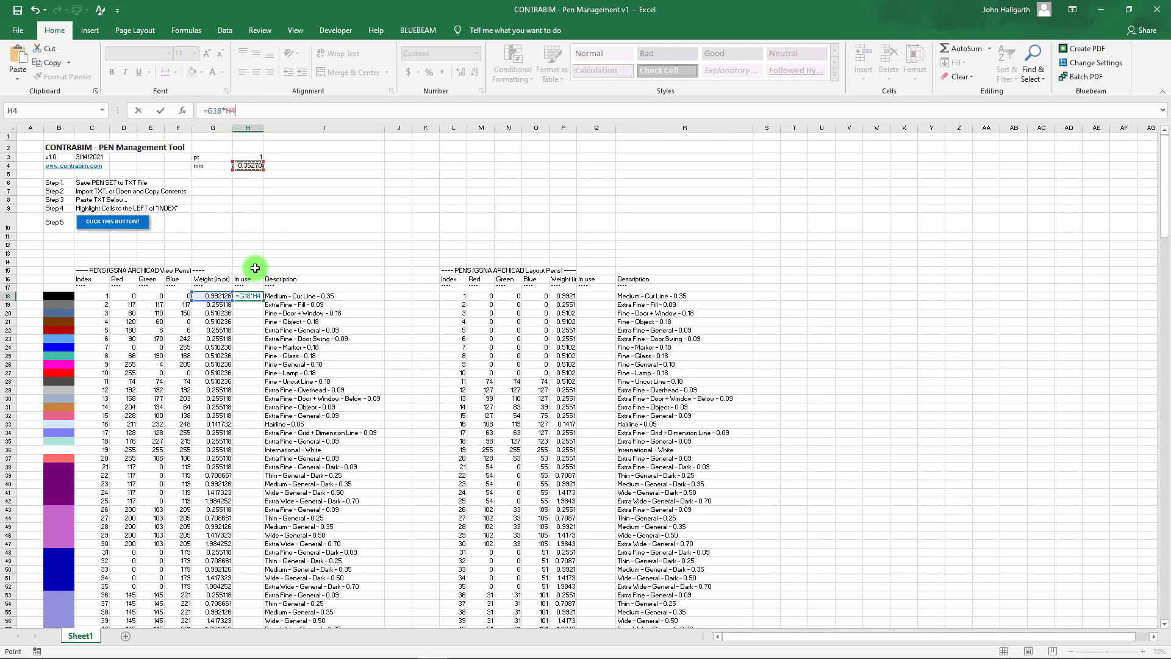
click(228, 111)
key(F4)
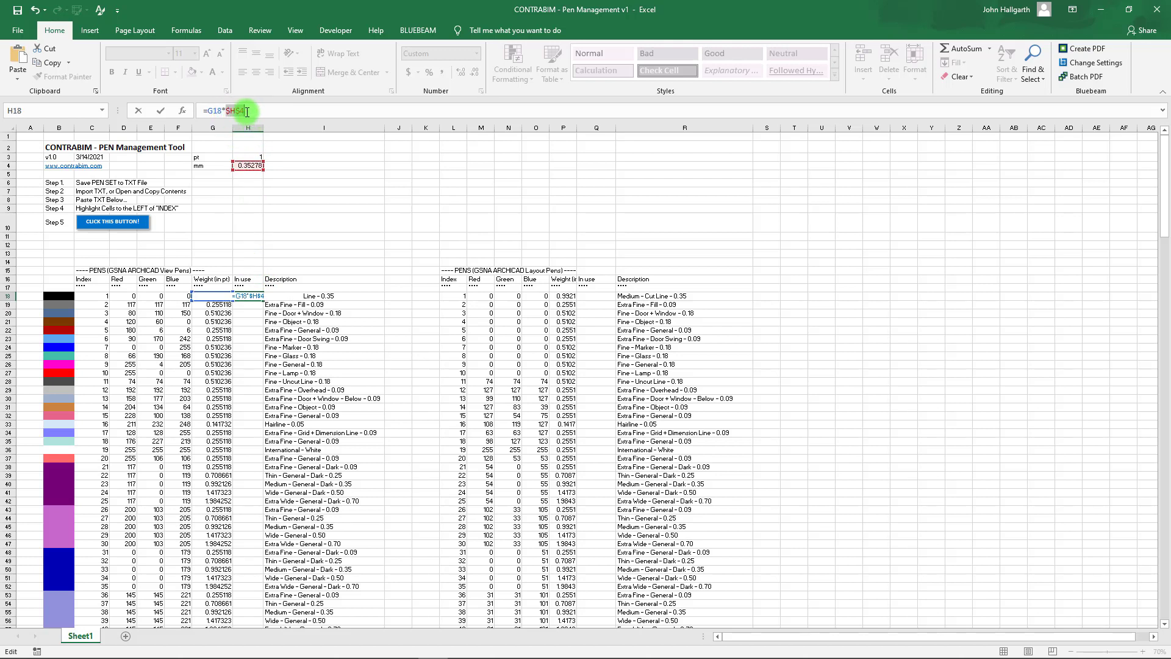
key(Return)
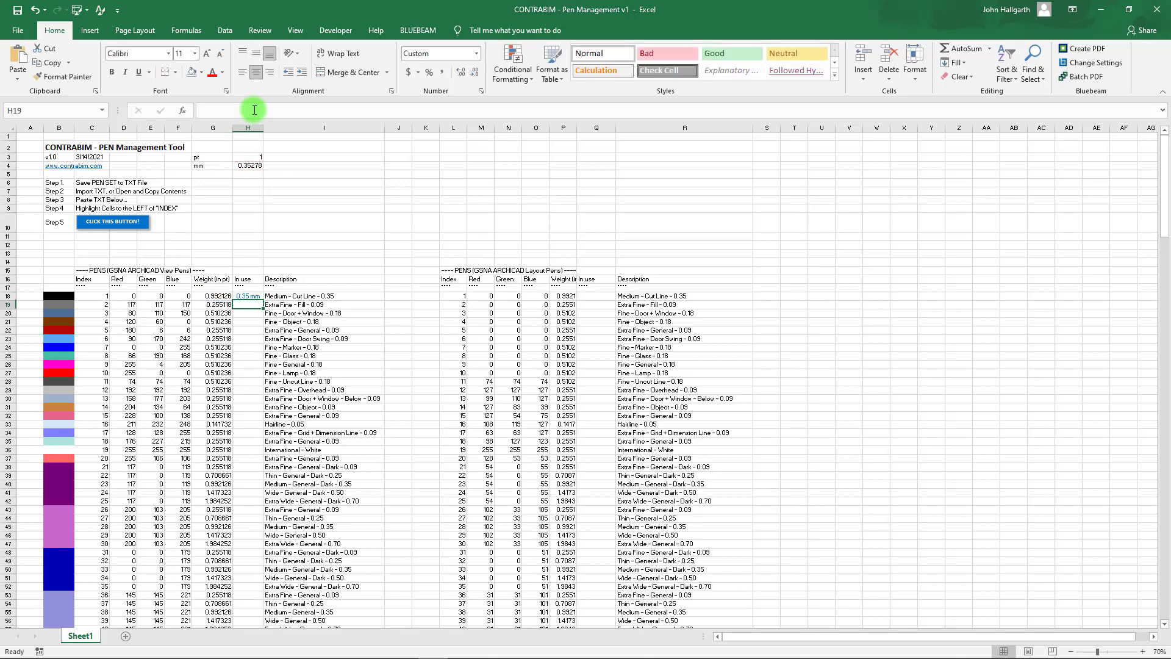
- Review H18's formula and confirm it shows 0.35 mm
click(246, 294)
ctrl+scroll(165, 315, up, 1)
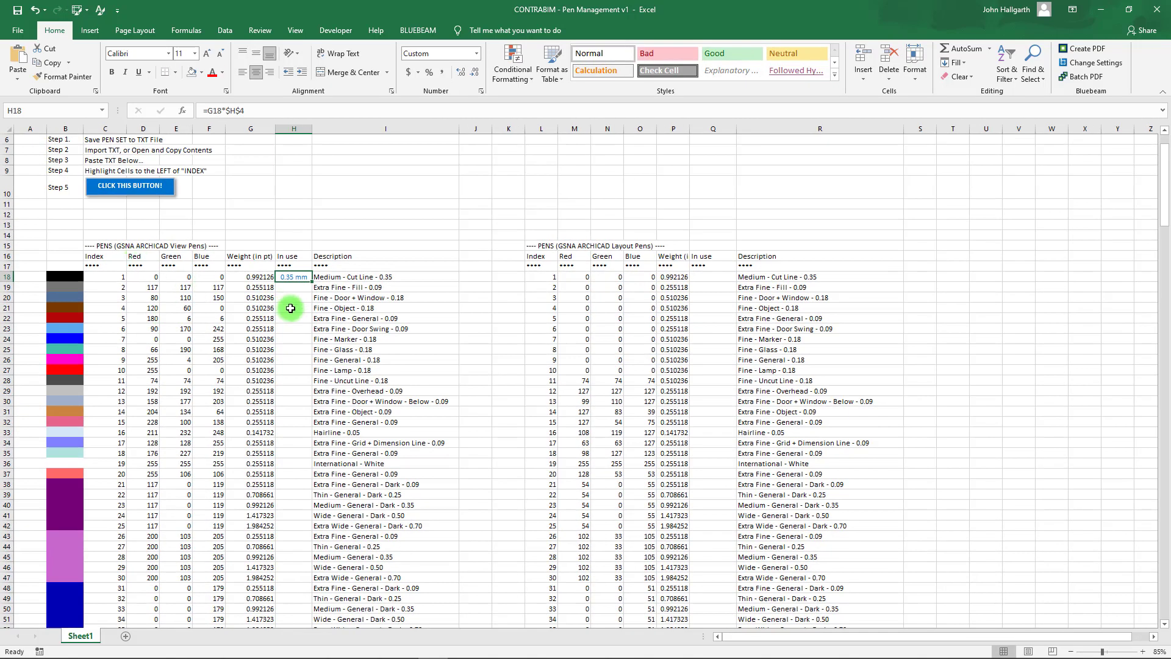
click(294, 128)
click(294, 279)
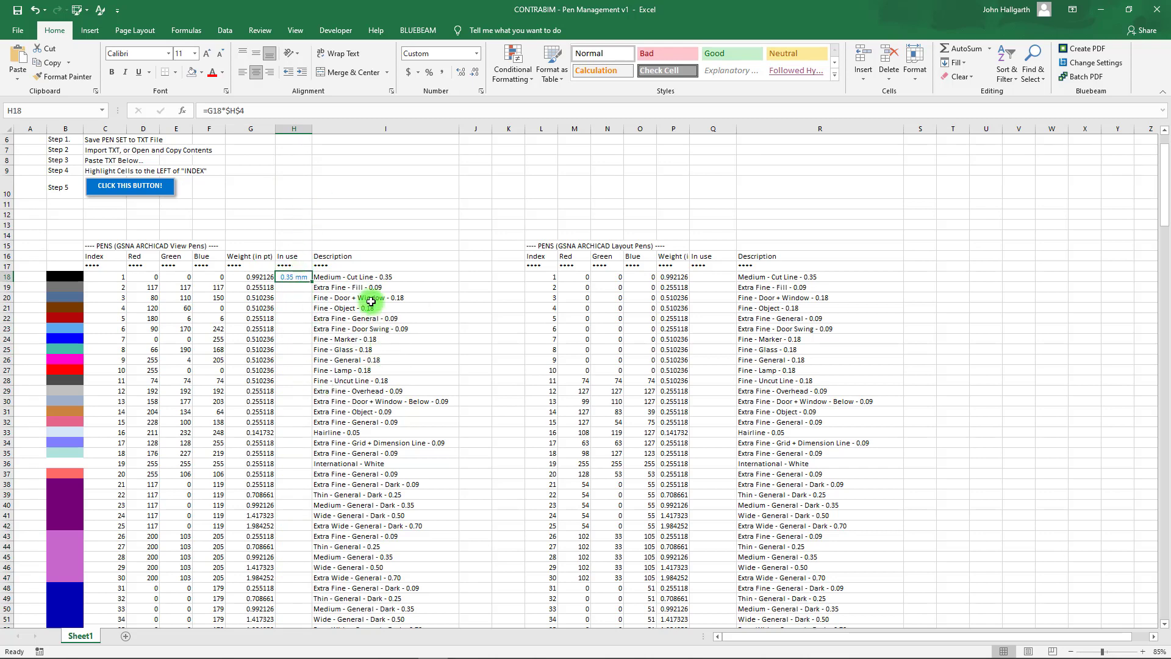
key(ctrl+1)
drag(499, 175, 552, 183)
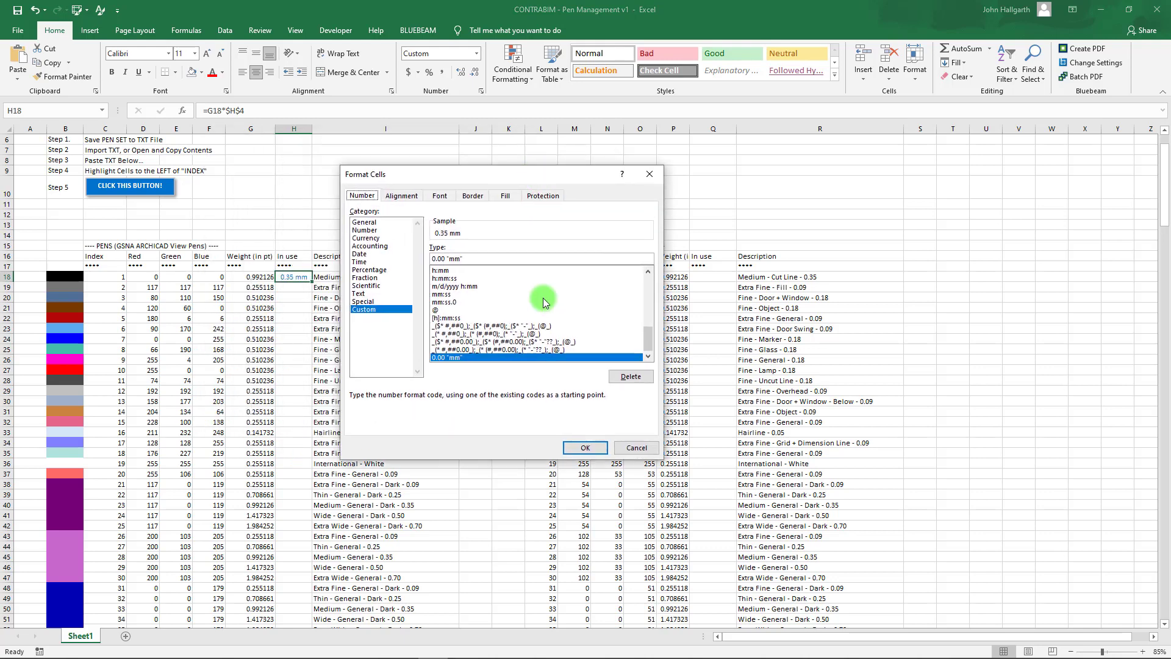
click(450, 258)
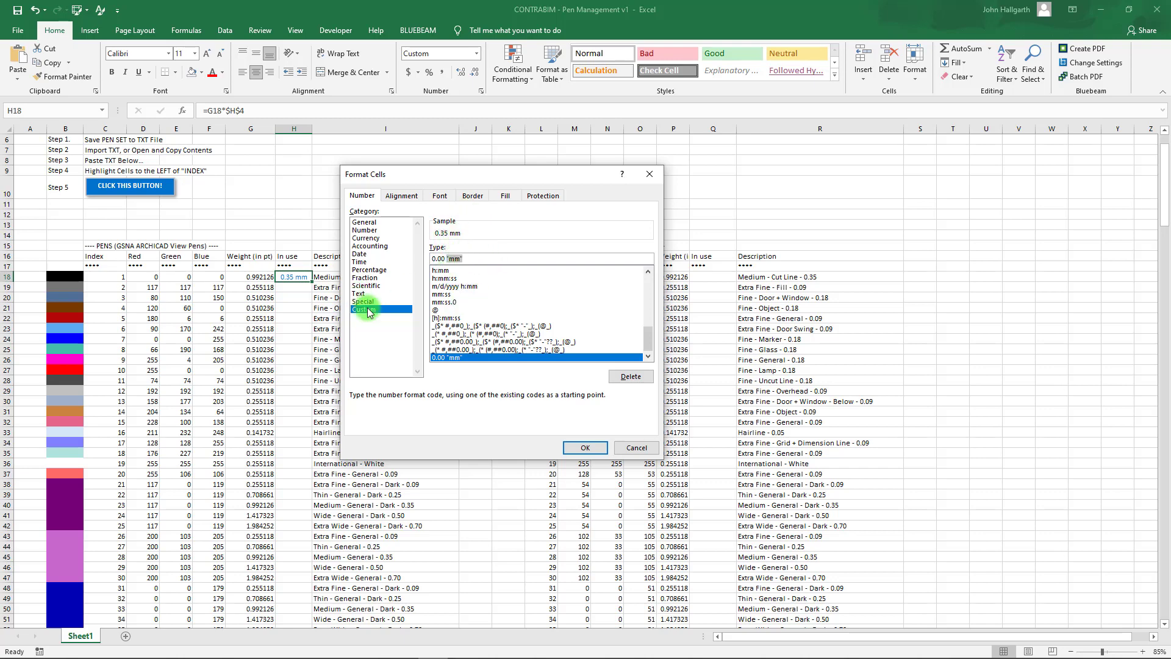
- Fill the mm weight formula down column H, then copy it to Q18 and fill down column Q
click(585, 448)
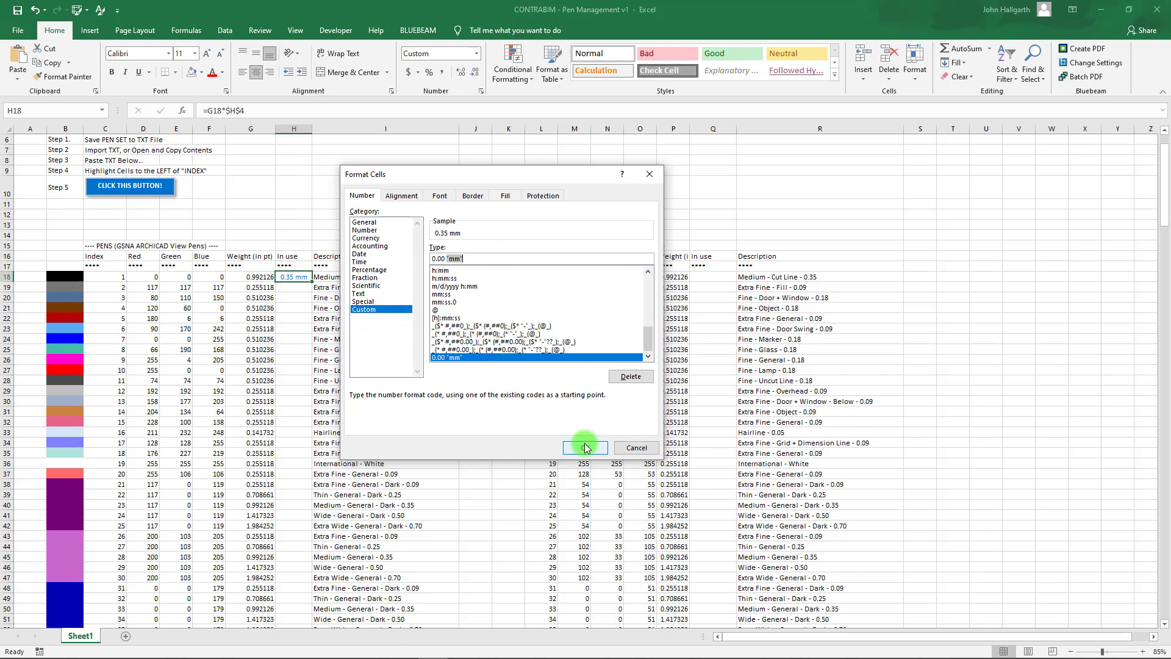
double_click(313, 282)
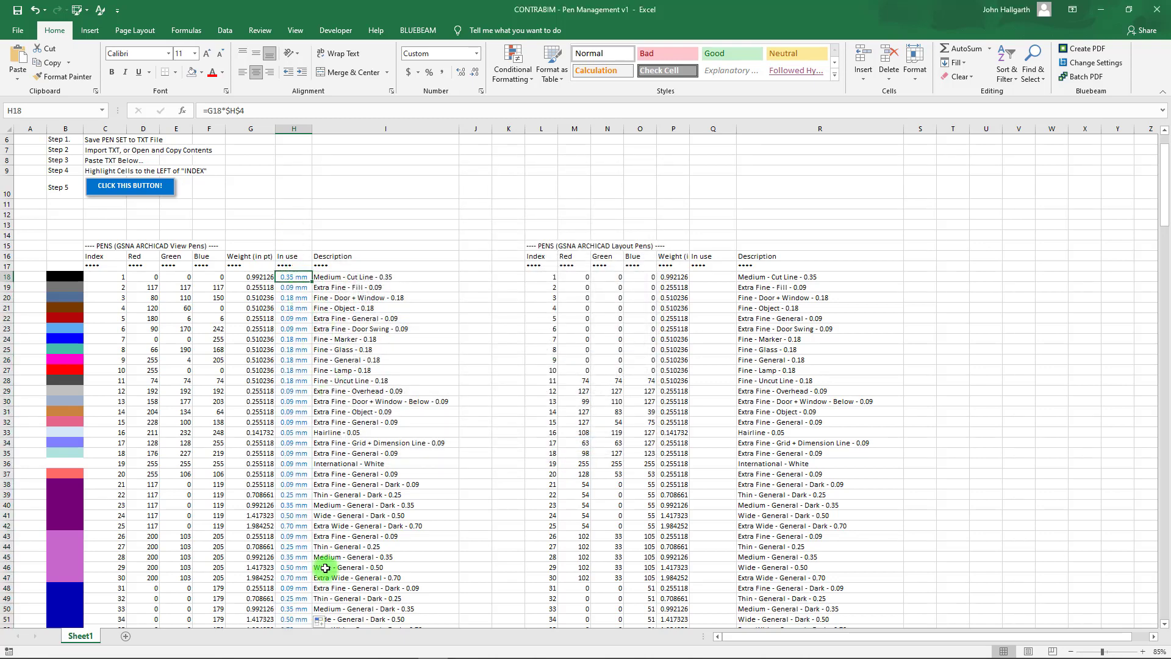
mouse_move(321, 647)
key(ctrl+c)
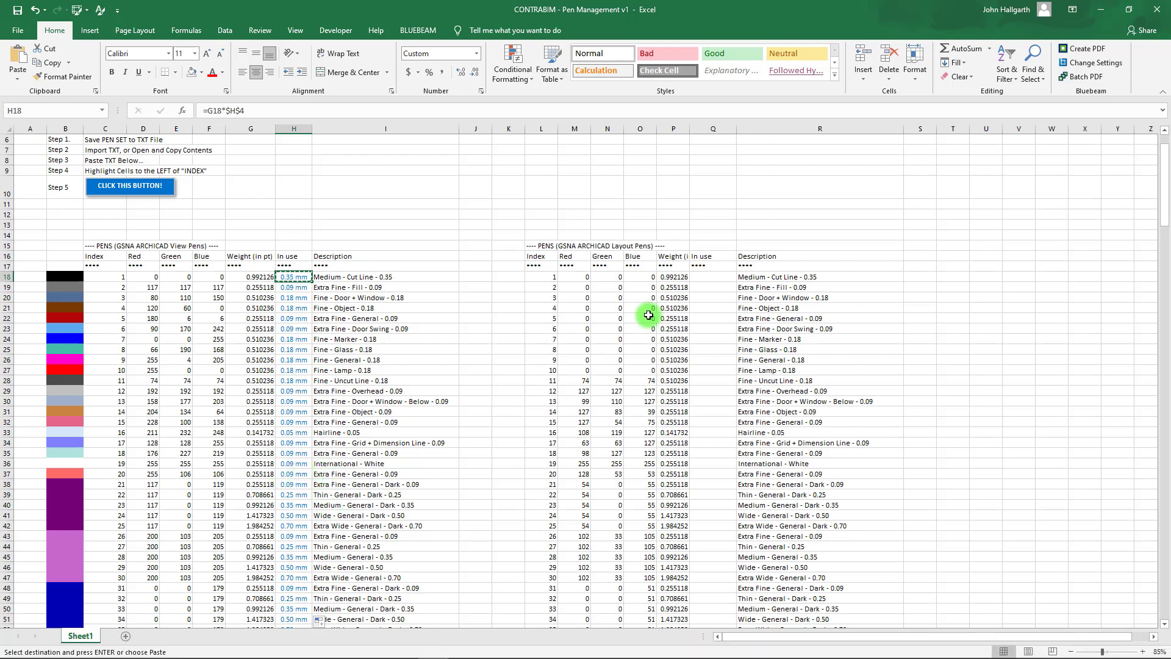
click(707, 277)
key(ctrl+v)
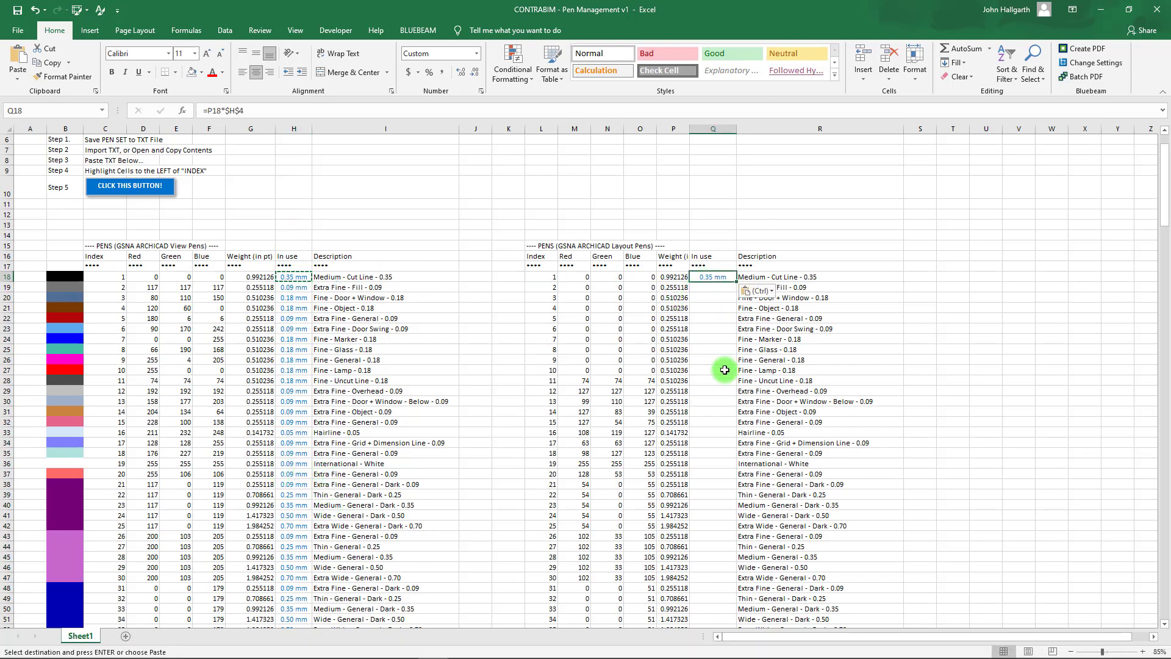
double_click(736, 282)
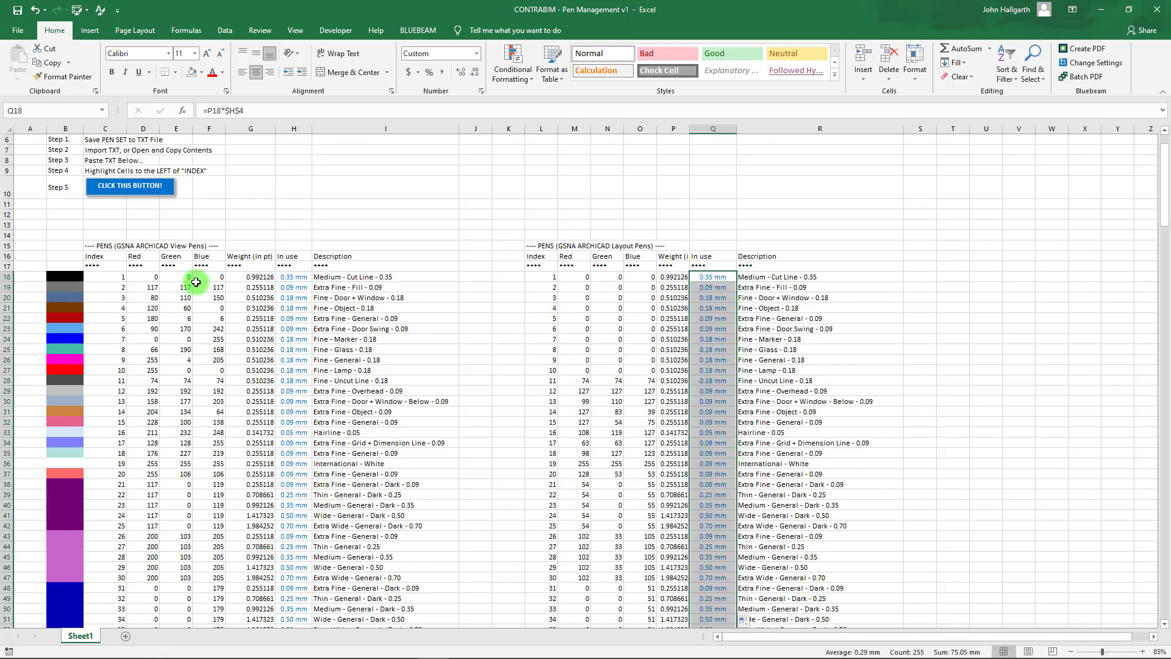
click(68, 277)
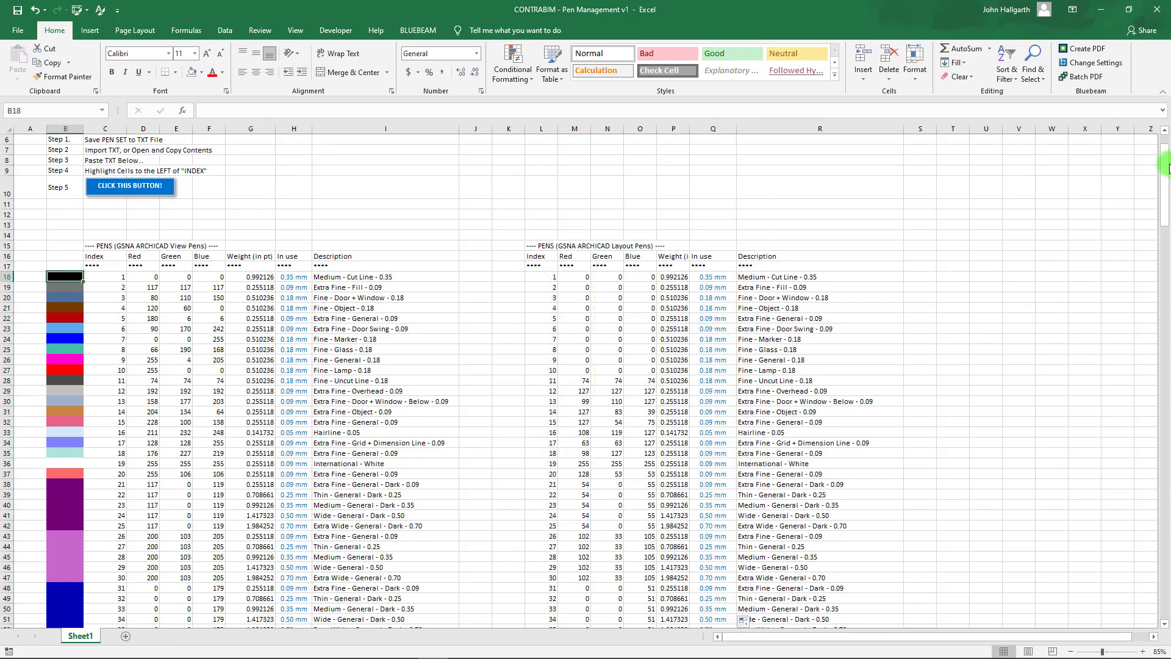
- Generate colour swatches for the Layout Pens table in K18:K272
drag(1164, 168, 1120, 651)
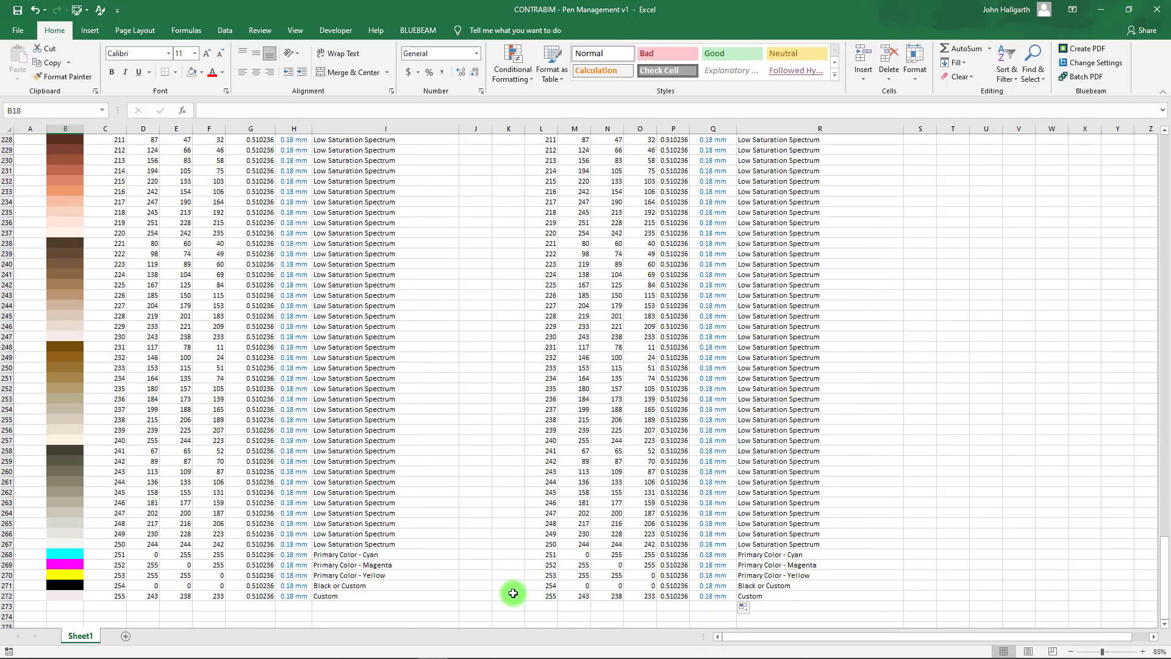
drag(511, 595, 503, 179)
scroll(140, 195, up, 5)
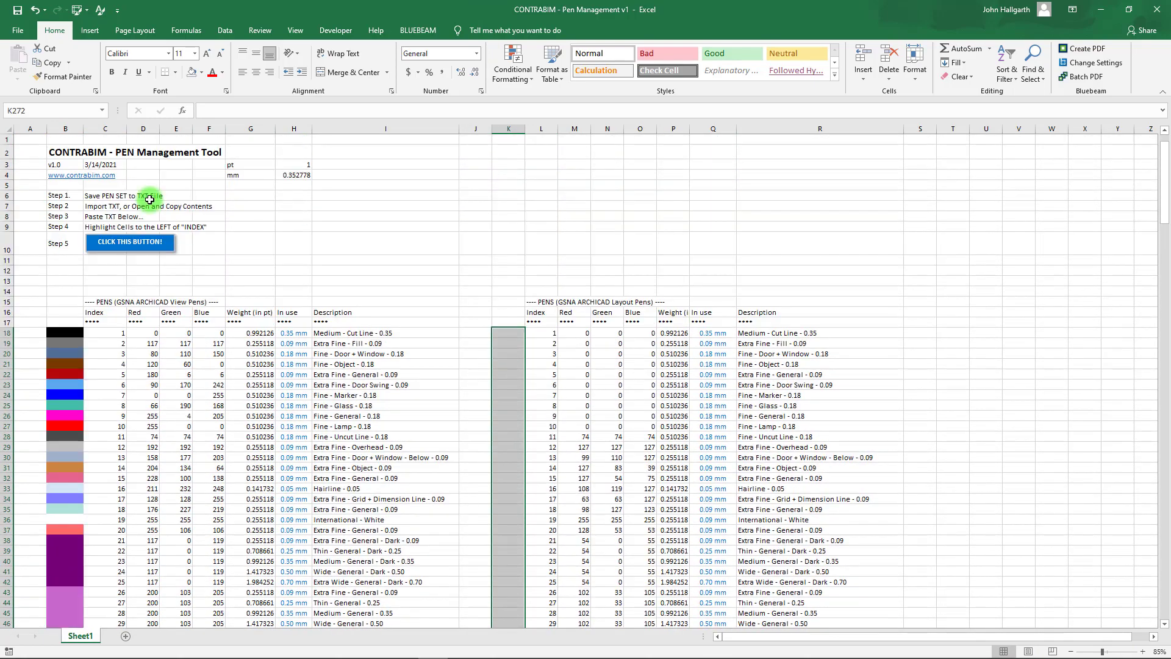
click(128, 243)
drag(1163, 179, 1167, 597)
click(1019, 390)
- Enter =H272-Q272 in J272 and fill it up to J18, reading 0.00 throughout
click(479, 594)
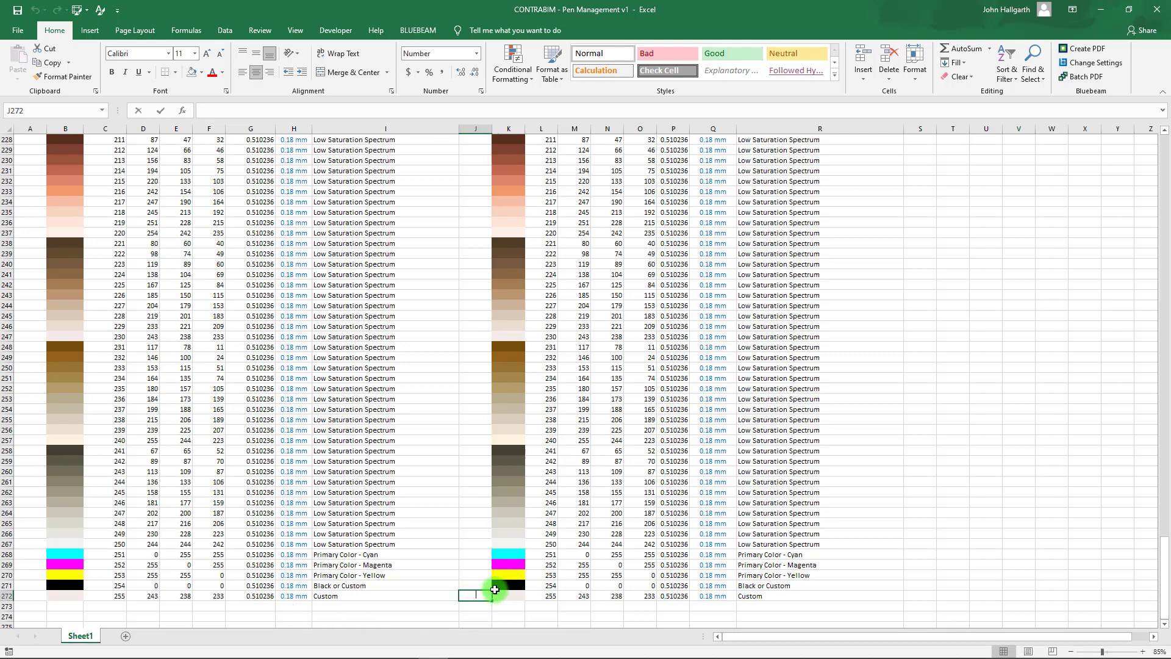
text(-)
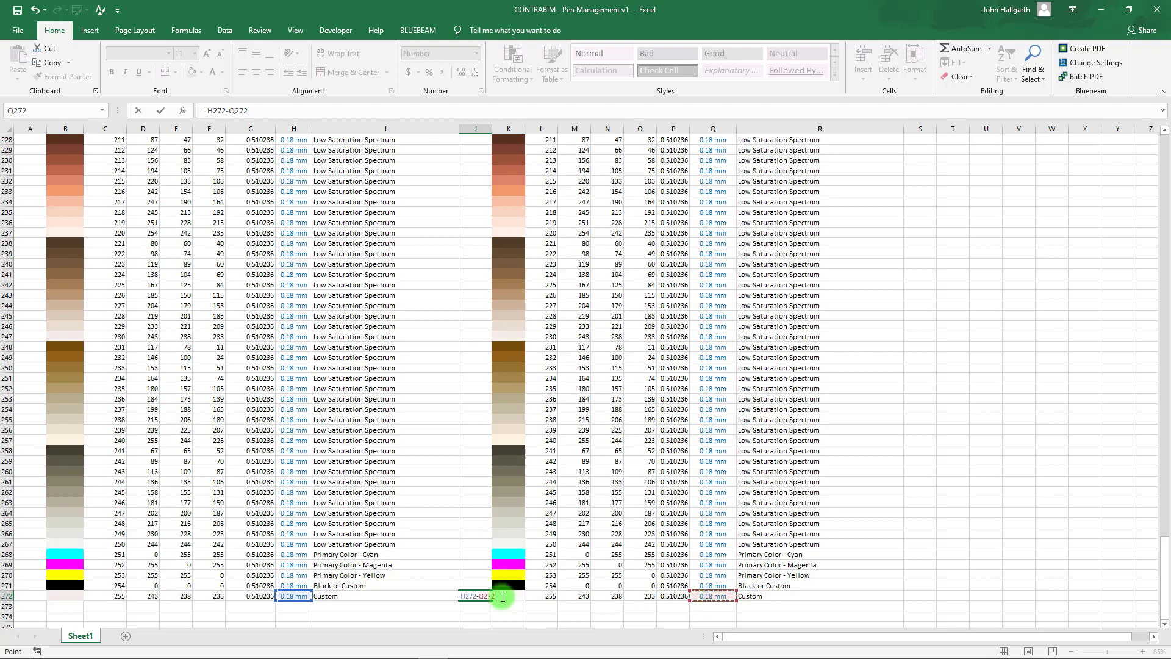
key(Return)
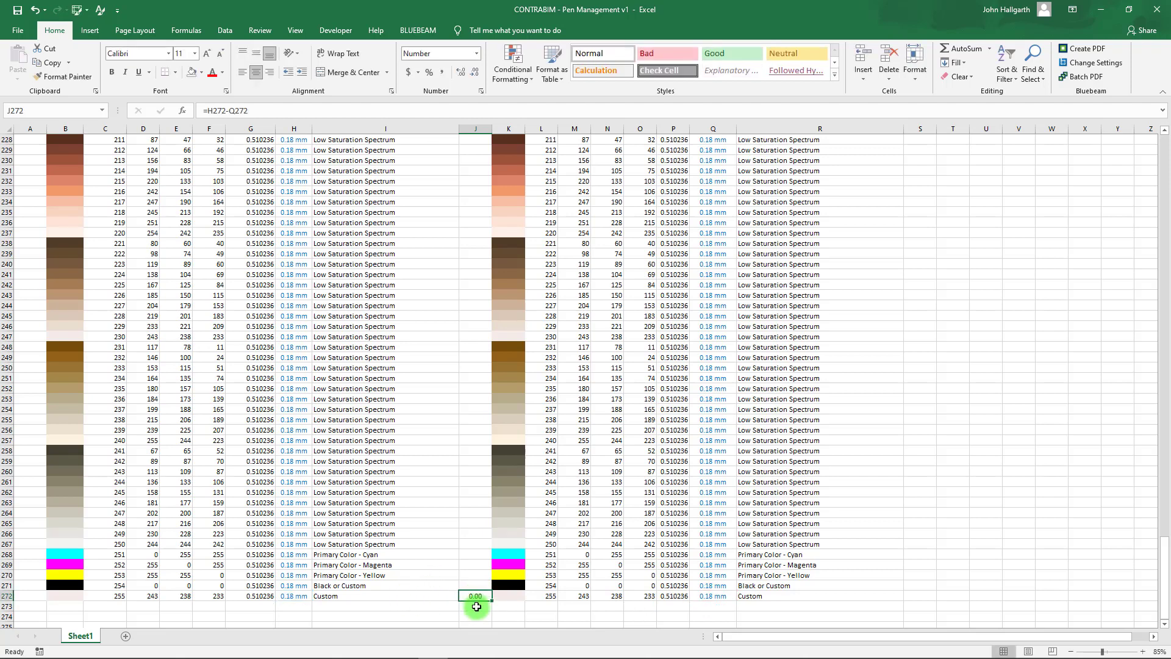
drag(493, 601, 495, 181)
drag(1164, 173, 1167, 142)
- Copy all 255 pens from the Archicad 9 pen set text file in Notepad
click(418, 364)
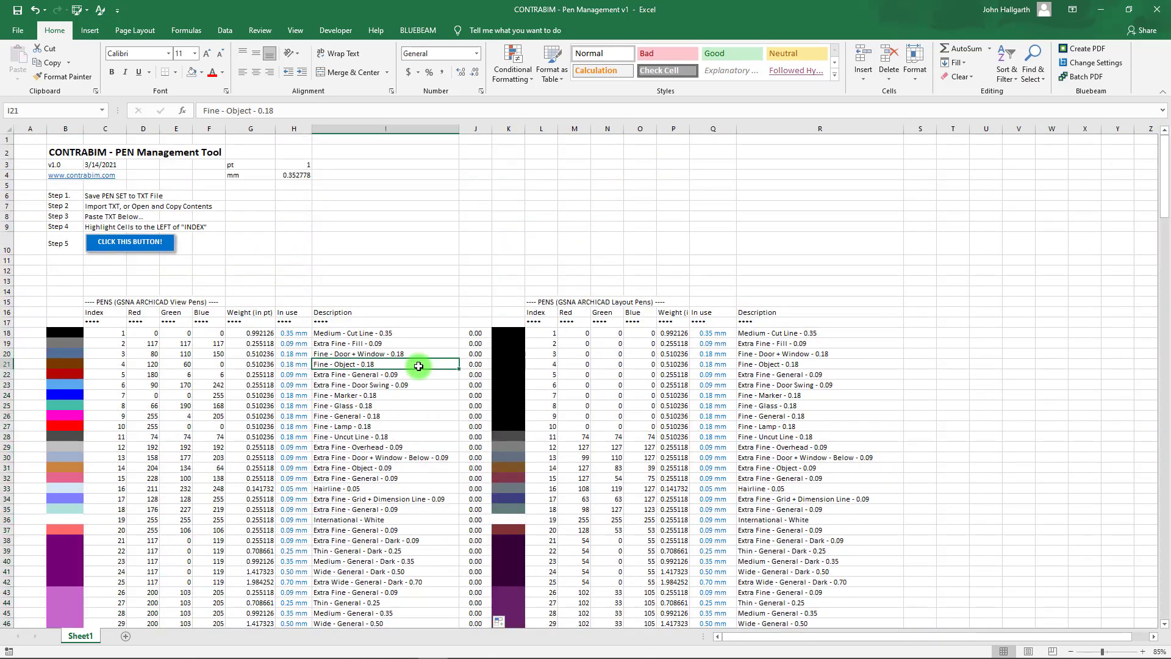
ctrl+scroll(375, 374, down, 1)
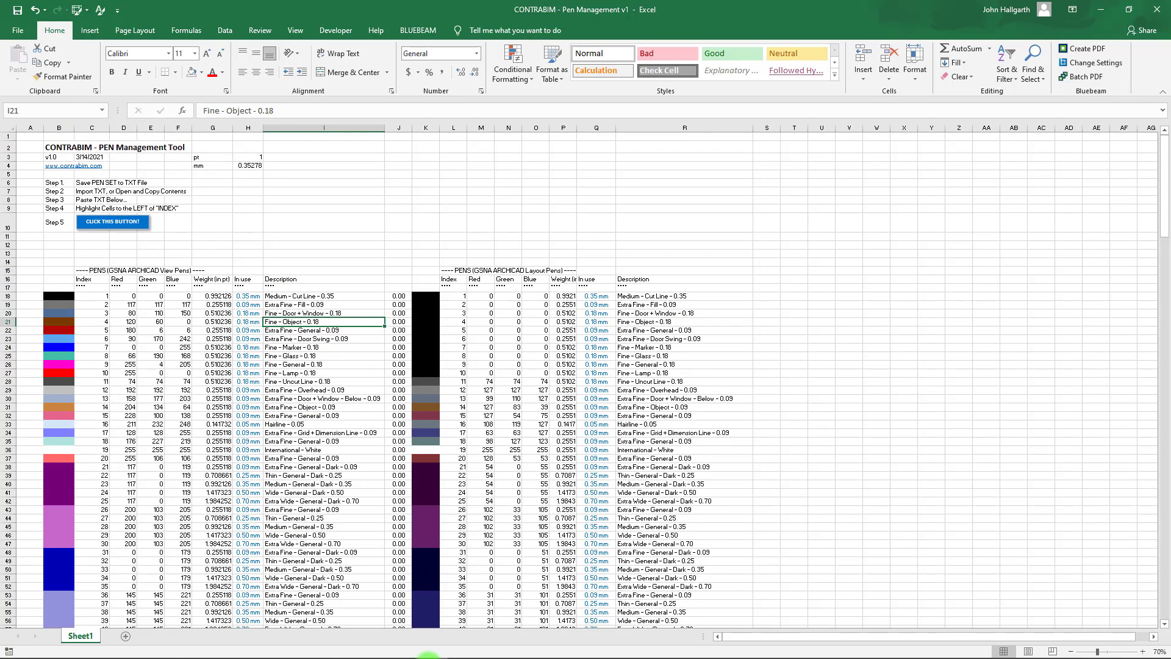
mouse_move(373, 650)
mouse_move(134, 649)
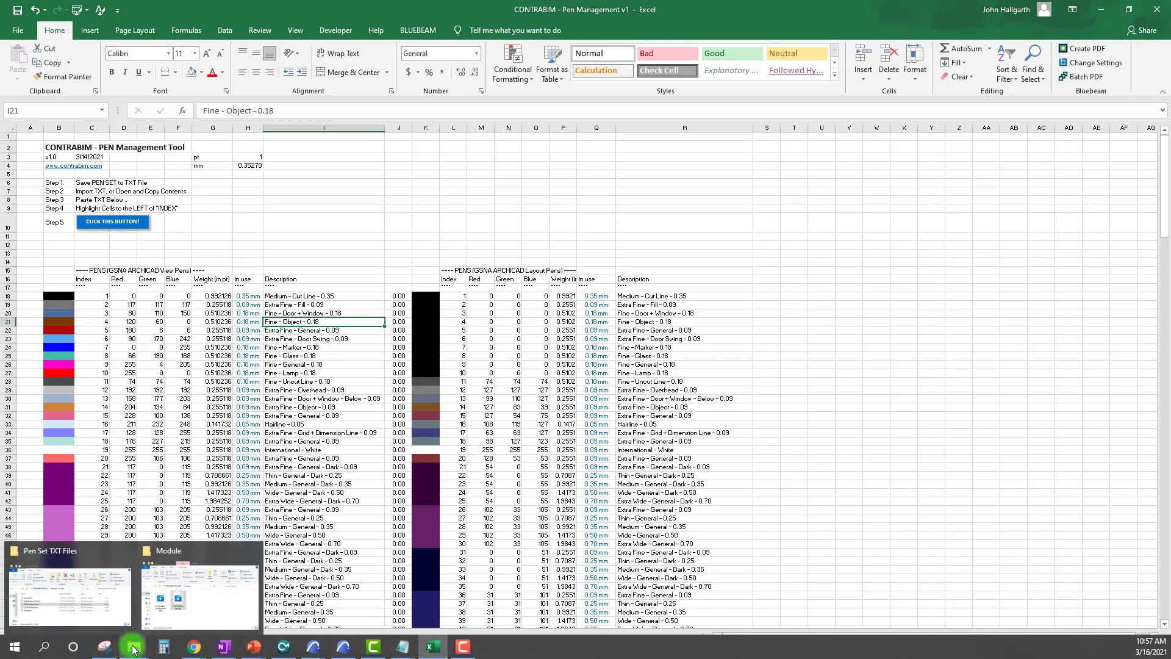
click(83, 606)
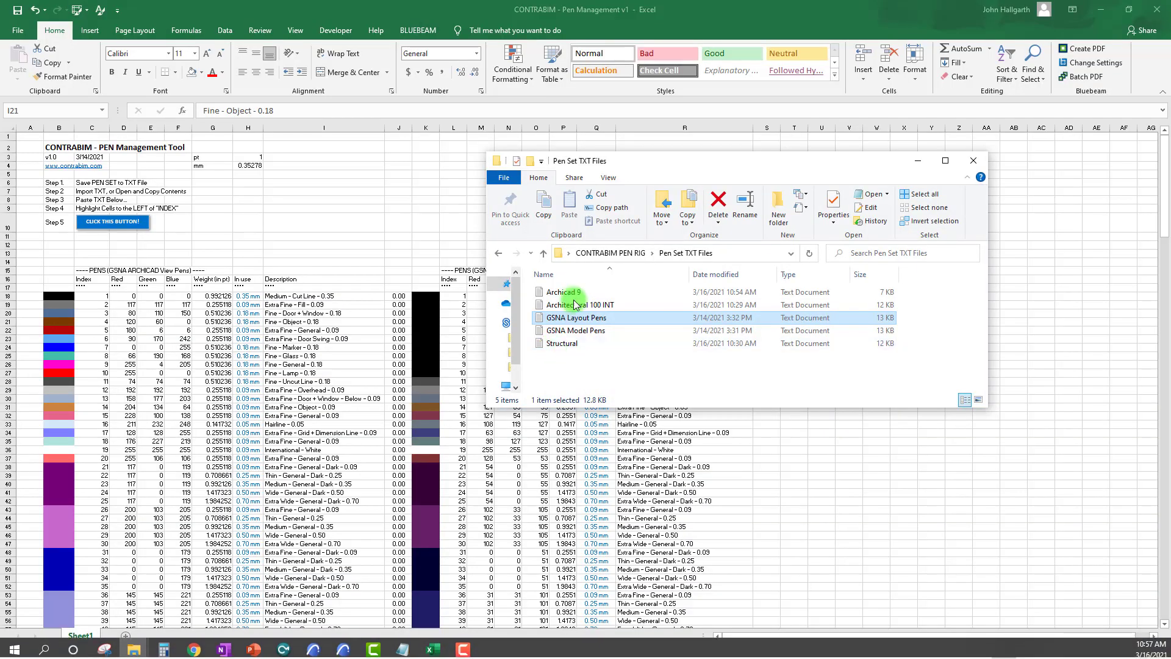
double_click(562, 293)
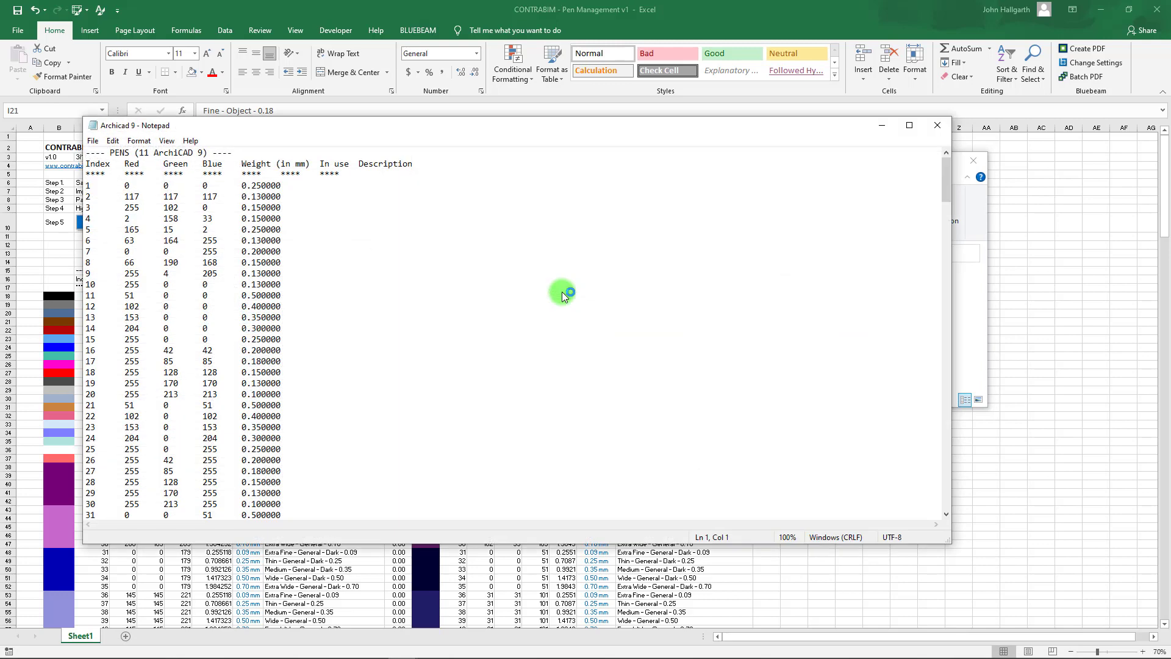
drag(949, 181, 889, 87)
key(ctrl+a)
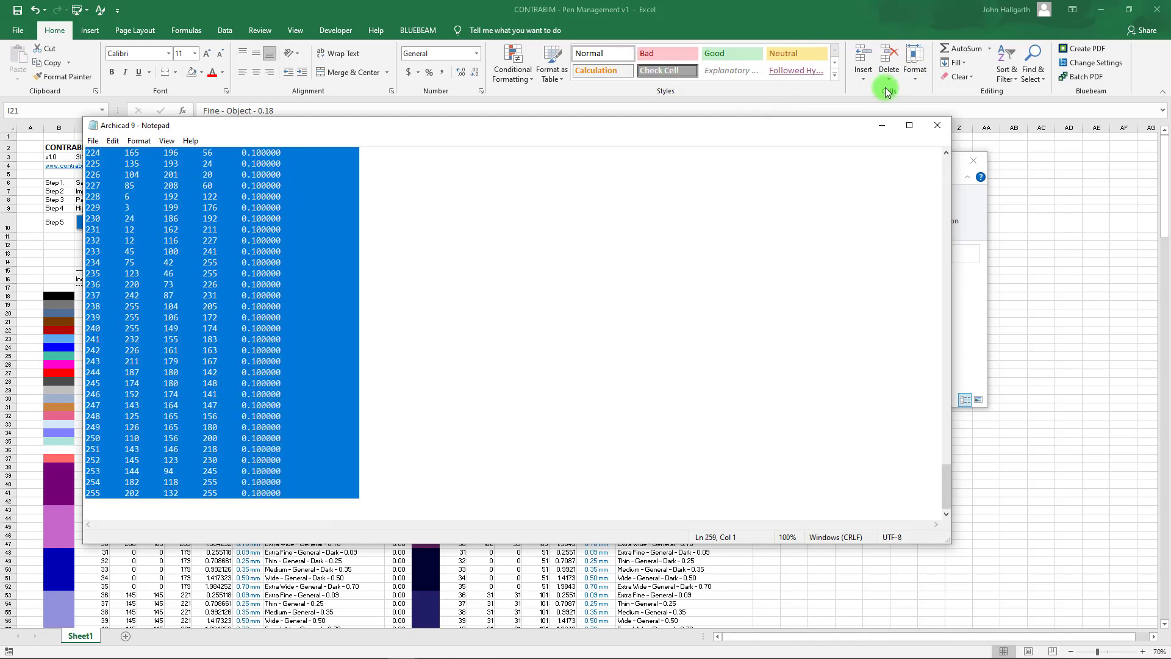
click(878, 126)
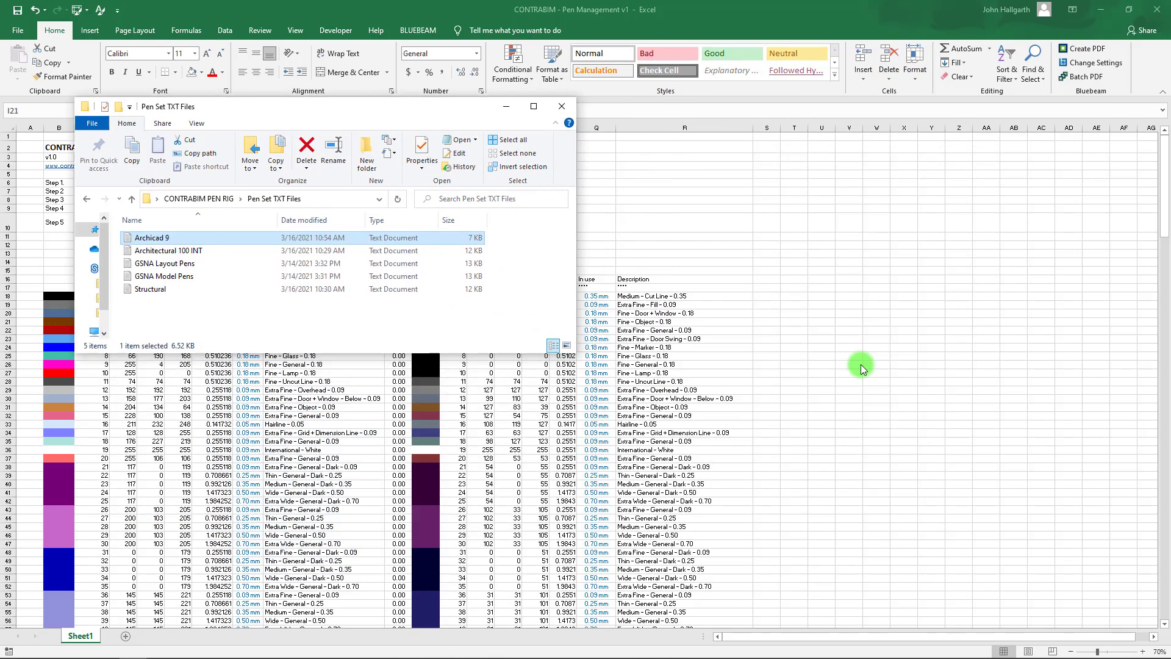
click(482, 266)
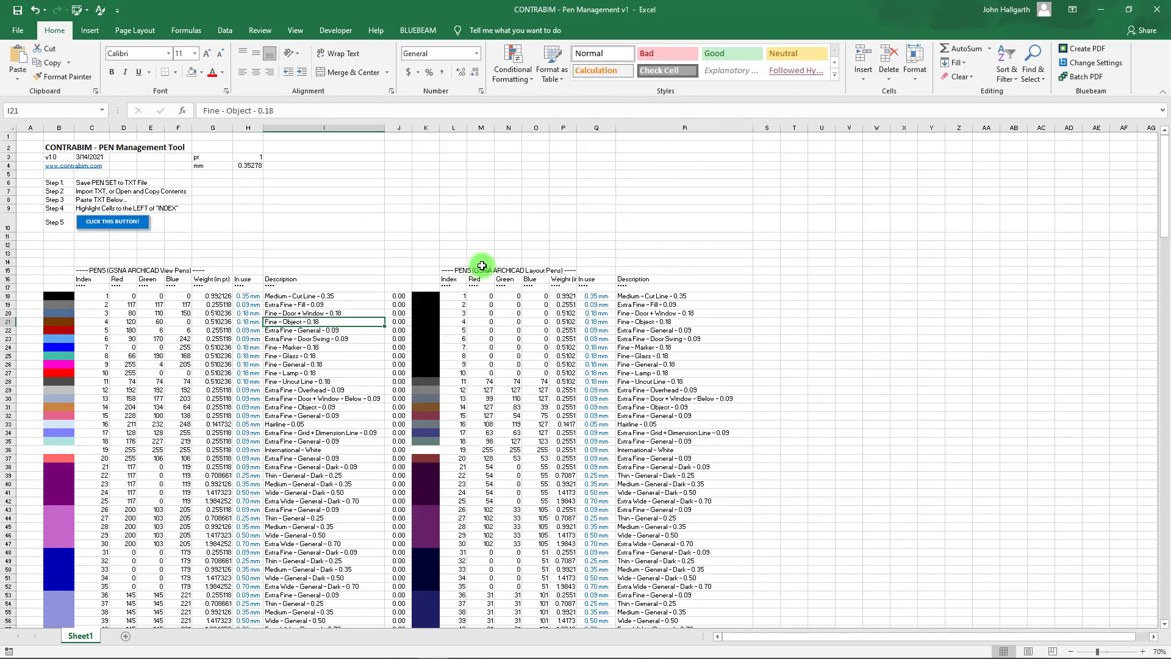
- Paste the Archicad 9 pen table at U15 and generate its swatches in T18:T270
click(9, 271)
click(823, 271)
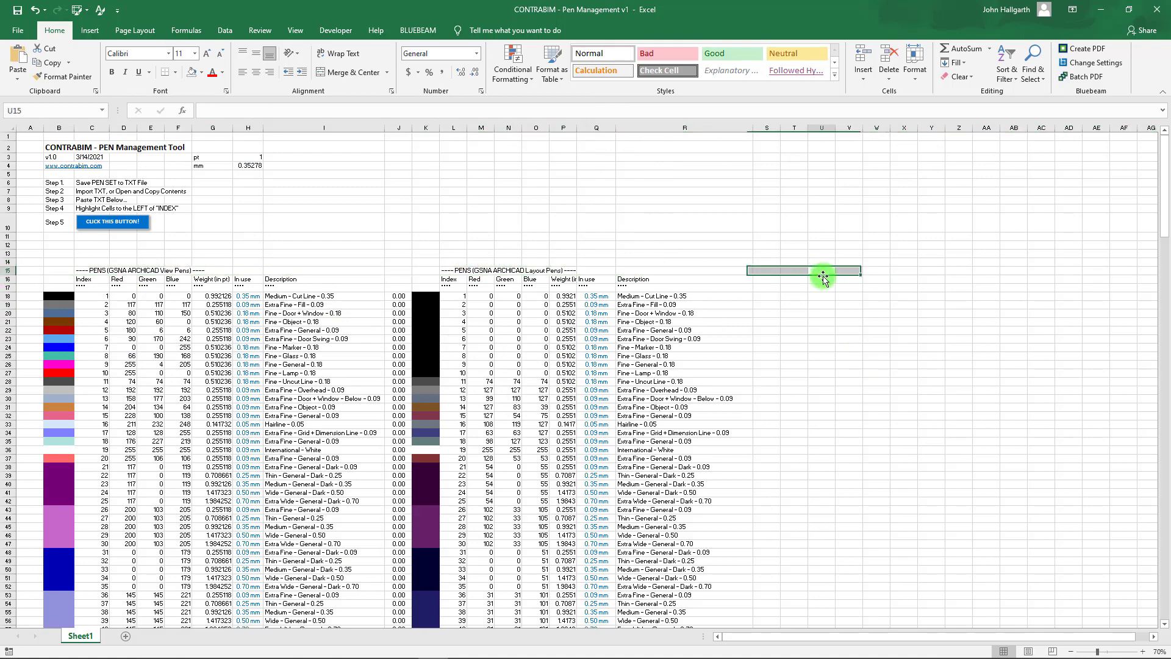
key(ctrl+v)
click(827, 377)
drag(792, 296, 803, 596)
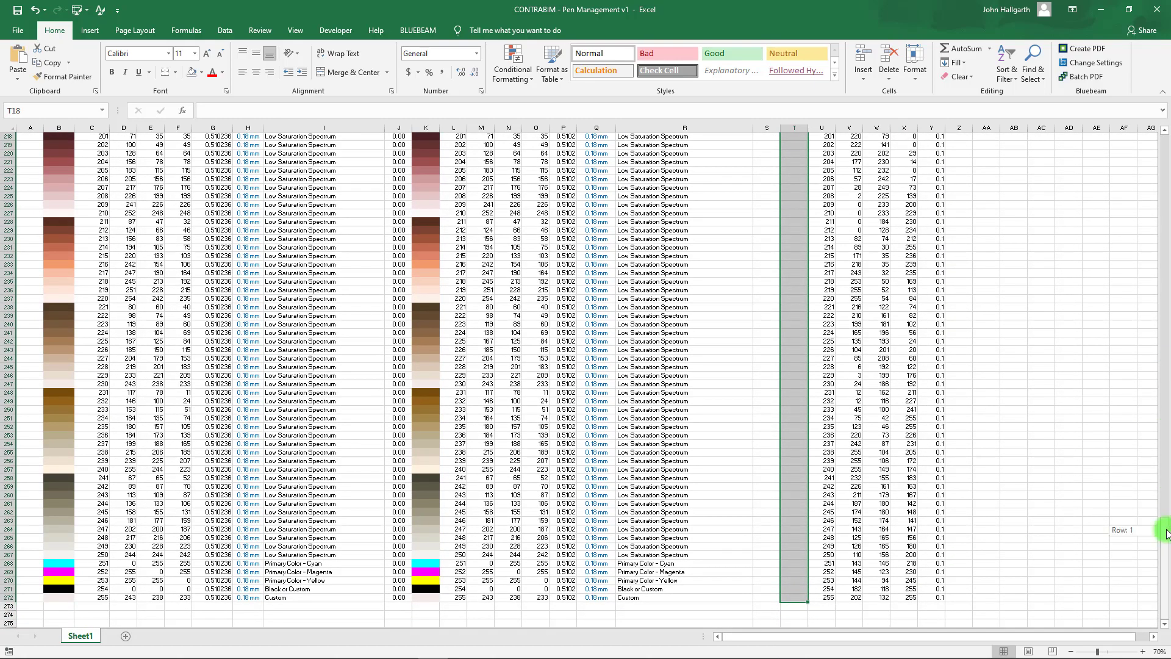
drag(1165, 529, 1164, 183)
click(112, 221)
click(1014, 381)
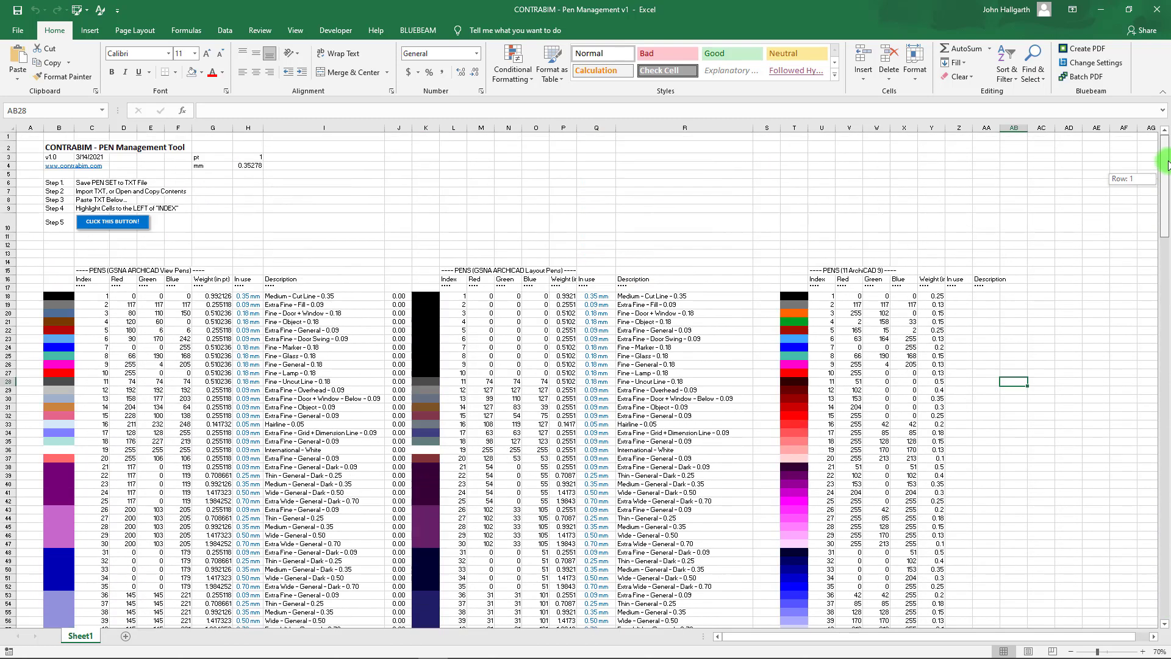
- Select Layout pen descriptions R18:R39 and RGB values M18:O29 for comparison
click(380, 365)
click(675, 297)
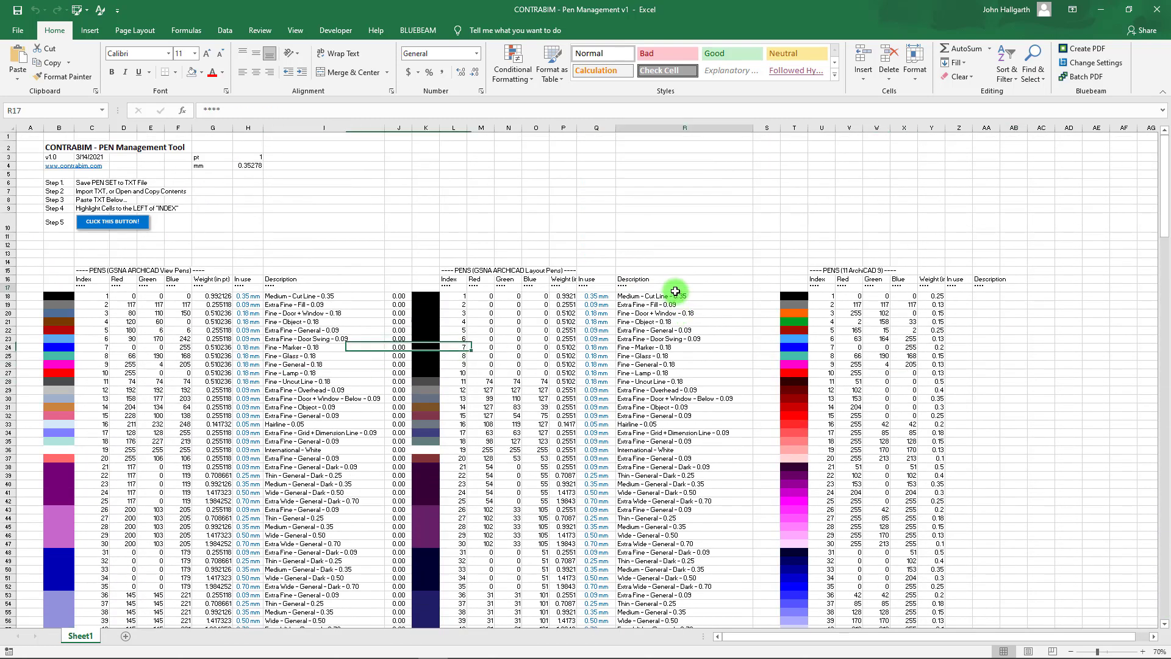
click(685, 388)
drag(667, 297, 662, 479)
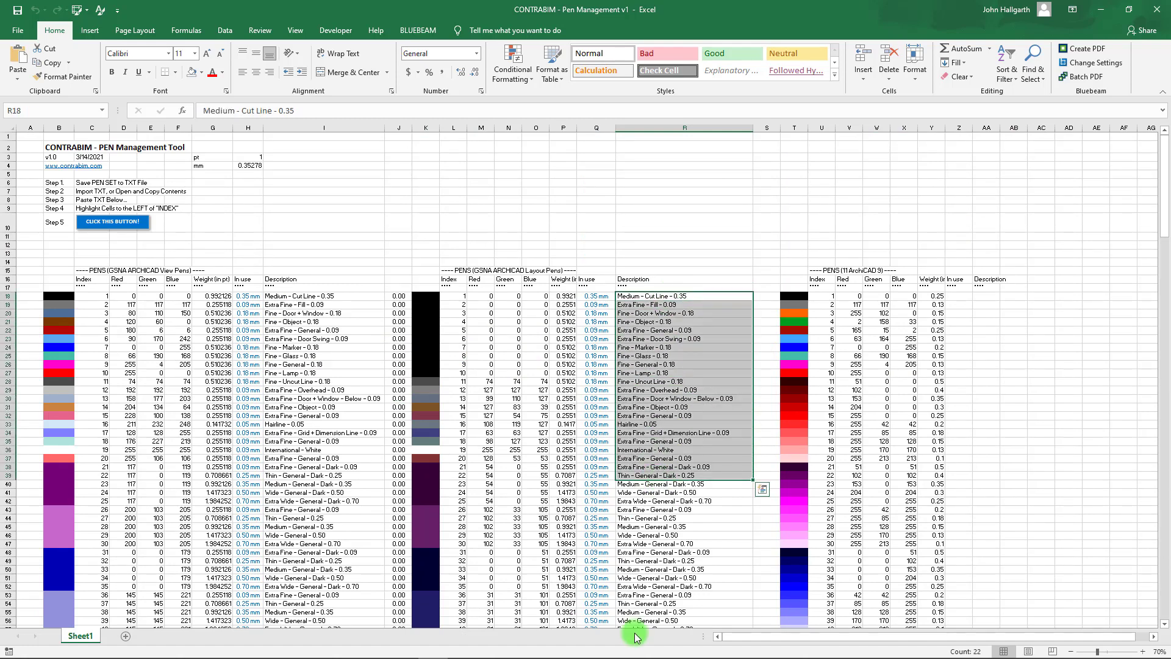
drag(479, 296, 544, 497)
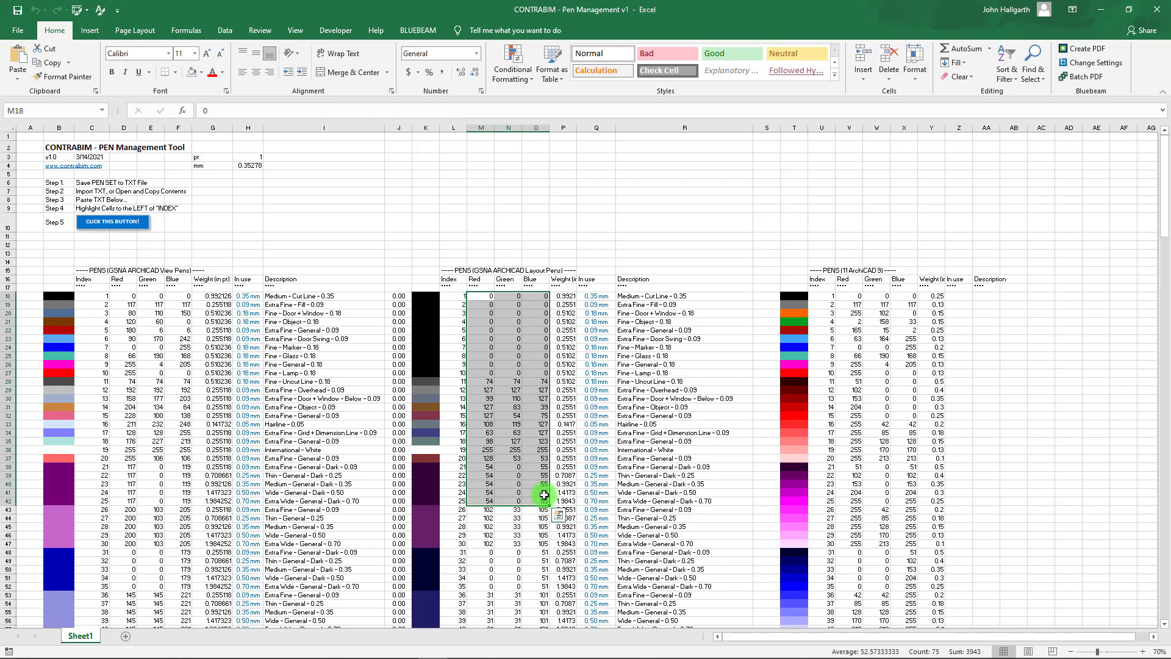
- Move Excel to the left half and bring ARCHICAD's PENS Worksheet to the front
drag(830, 7, 284, 30)
click(787, 63)
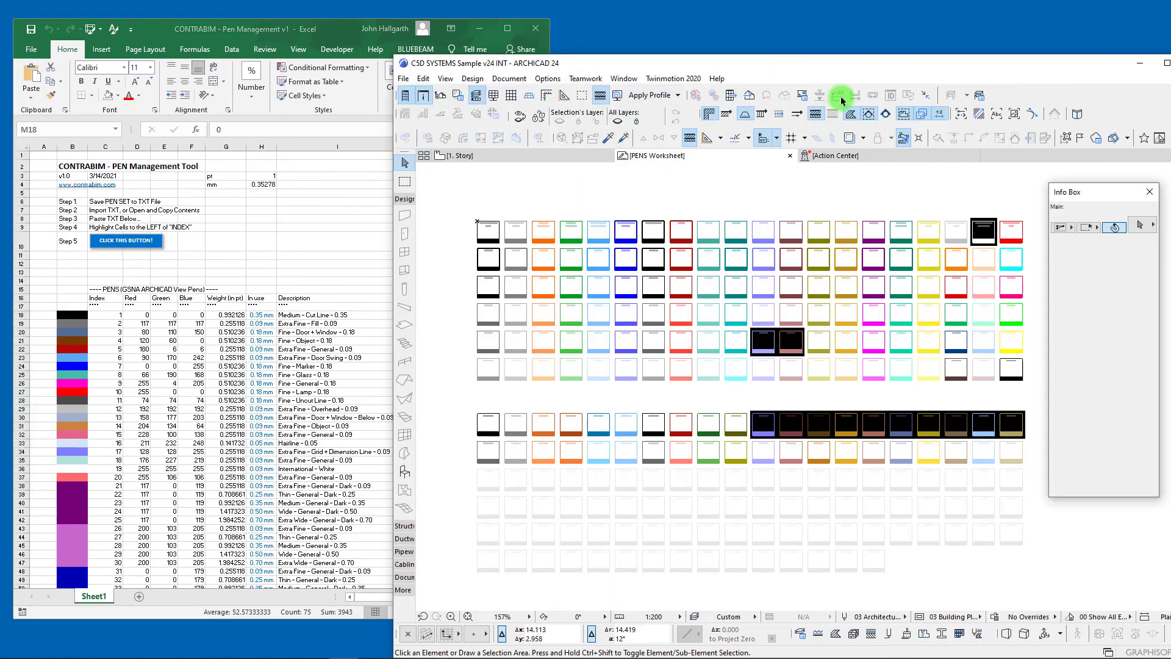